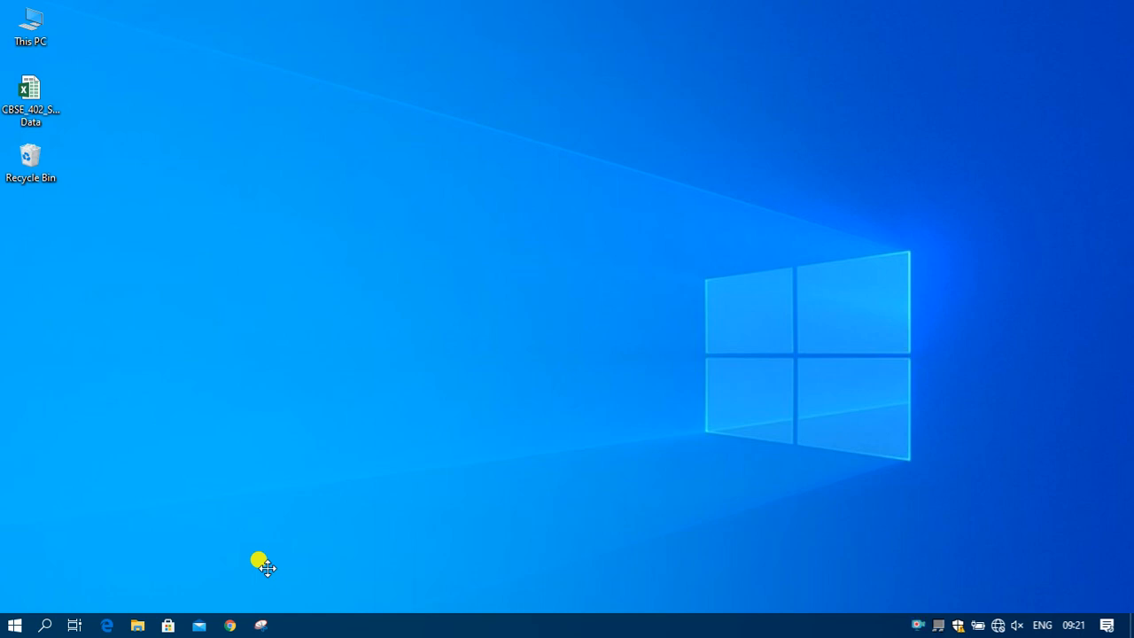
Step: Open the CBSE_402_Spreadsheet_Chapter_1_Analysing Data workbook from the desktop and view its Solver2 and Solver1 sheets
left_click(29, 93)
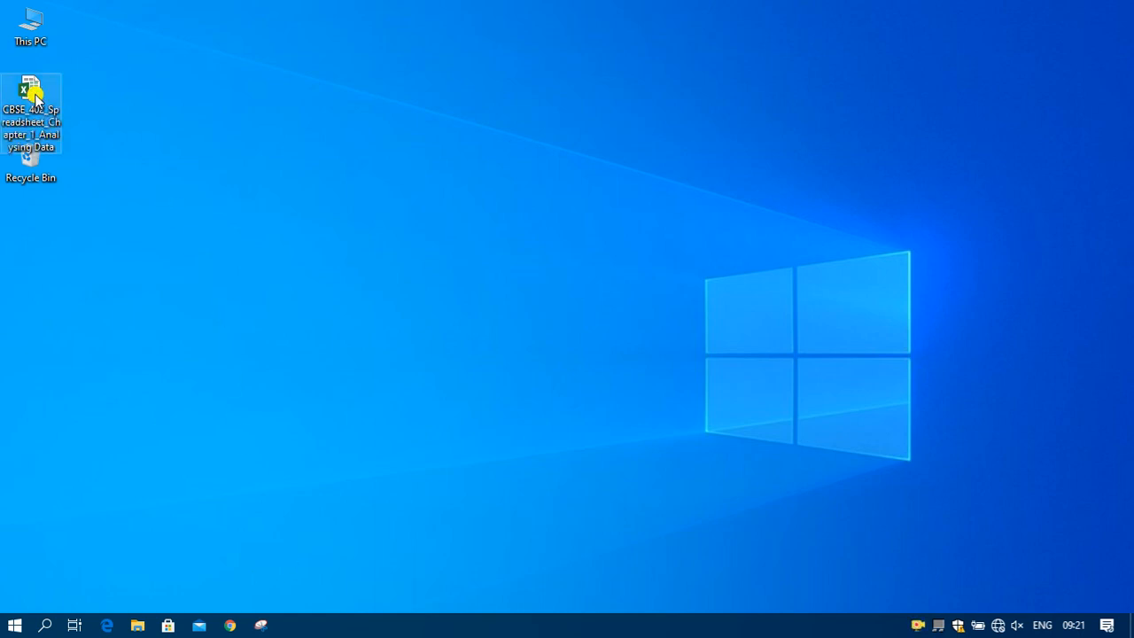
key("Return")
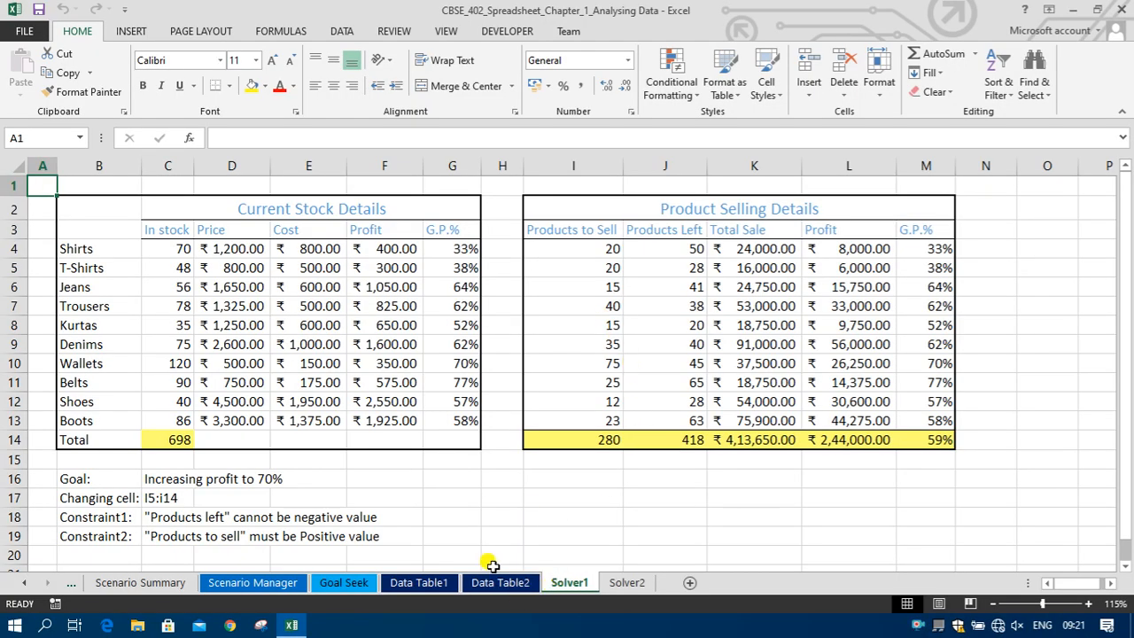
left_click(625, 583)
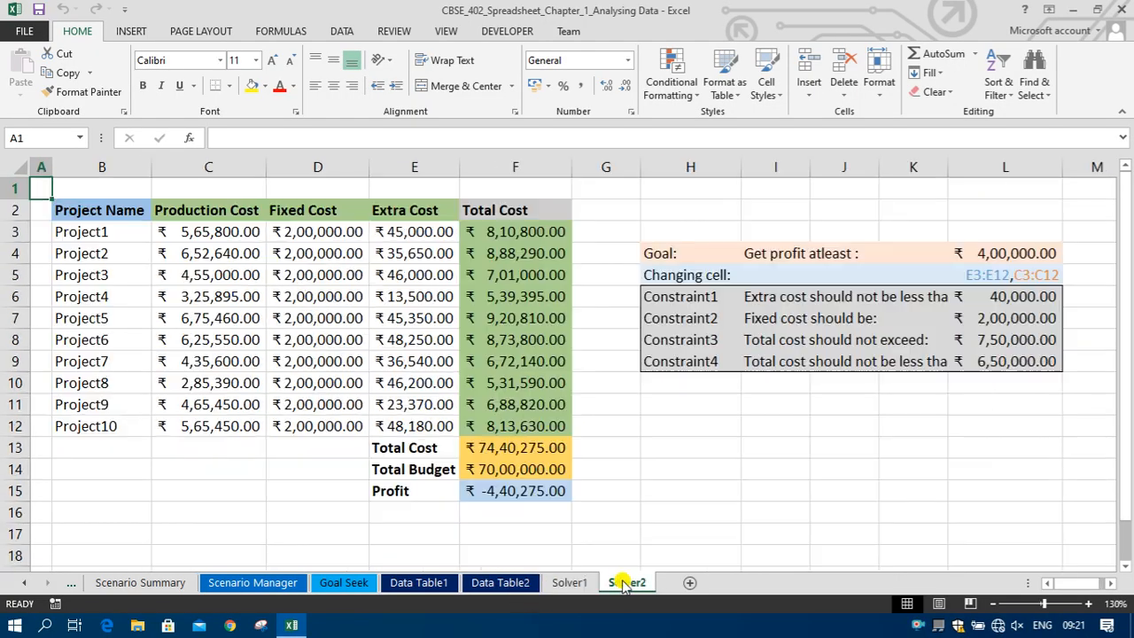
left_click(577, 585)
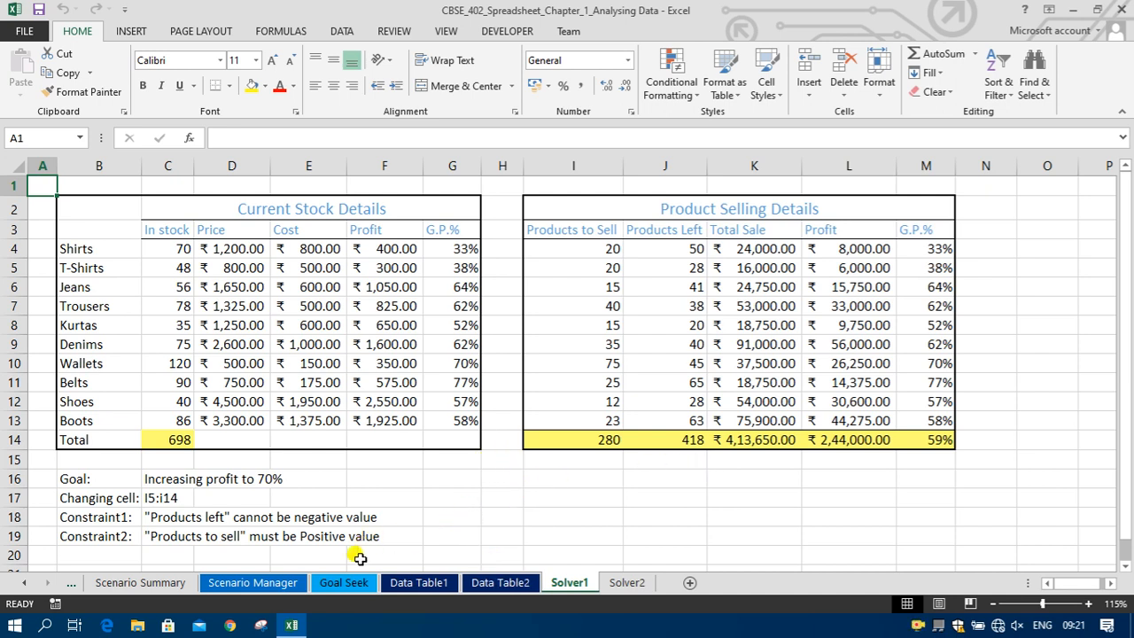
Step: Examine the Profit / Loss formula and the Setup Cost input on the Goal Seek sheet
left_click(345, 585)
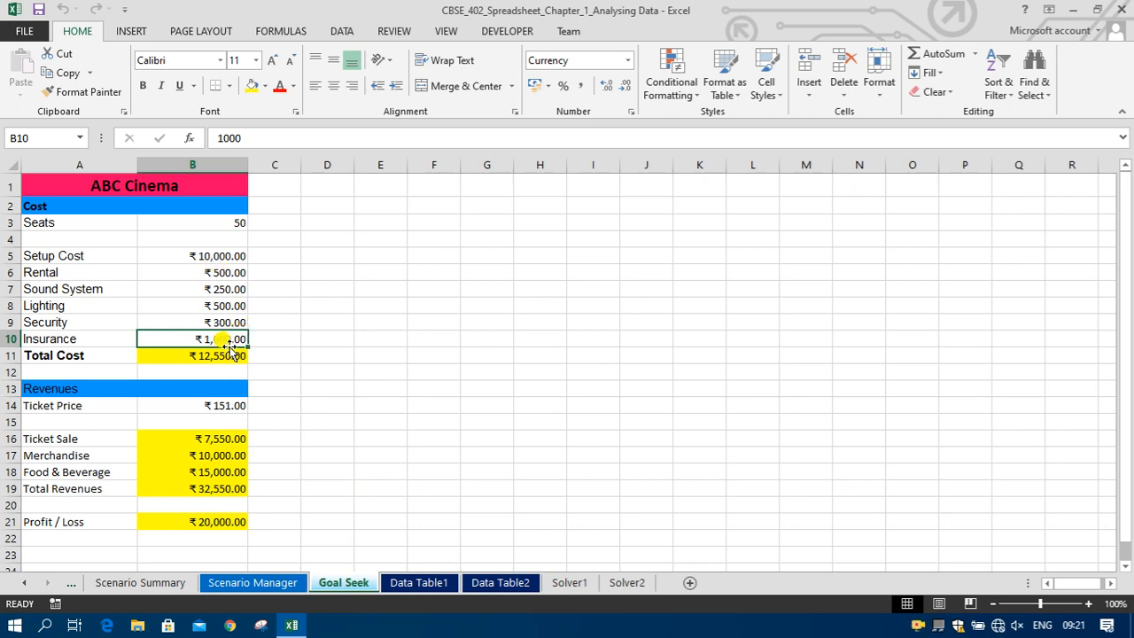
left_click(213, 522)
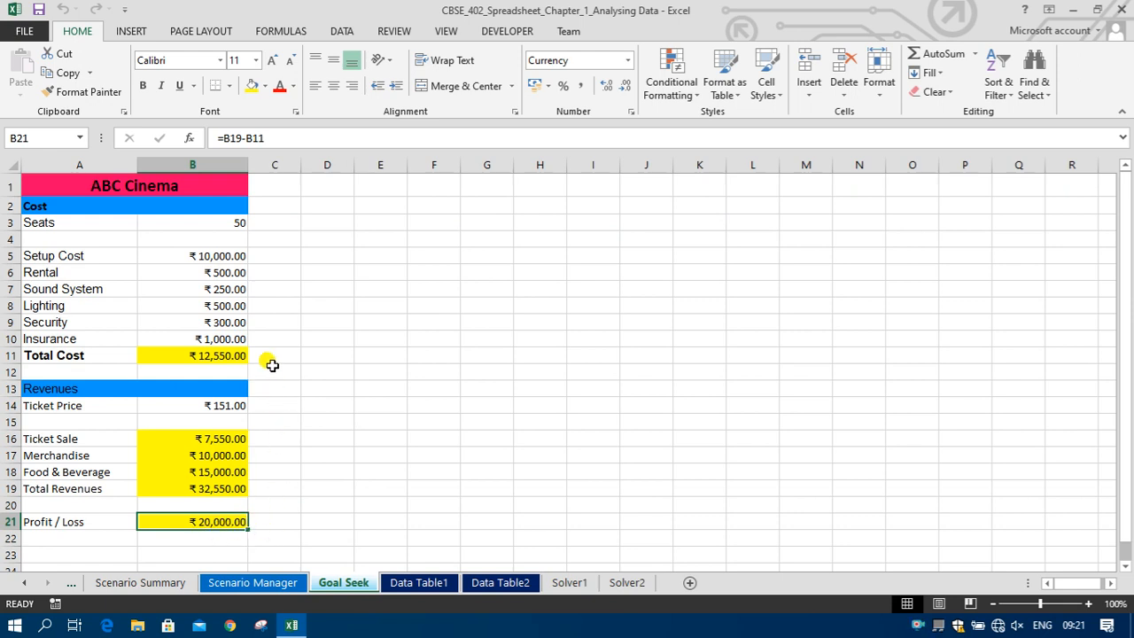
left_click(220, 256)
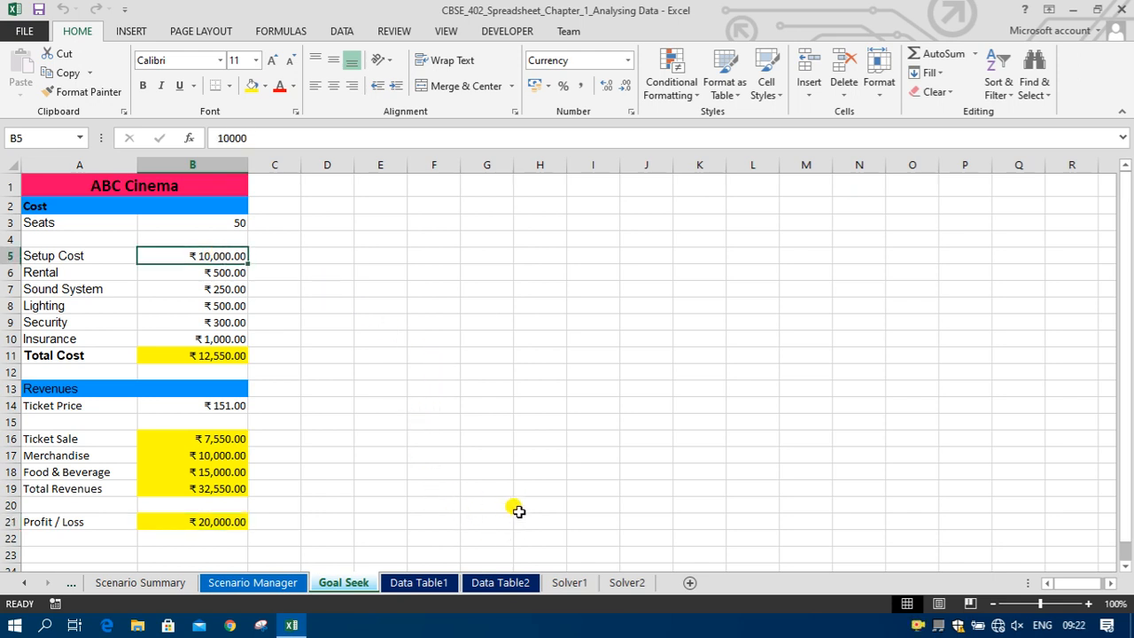
Step: Return to the Solver1 sheet and slightly widen the In stock column
left_click(560, 583)
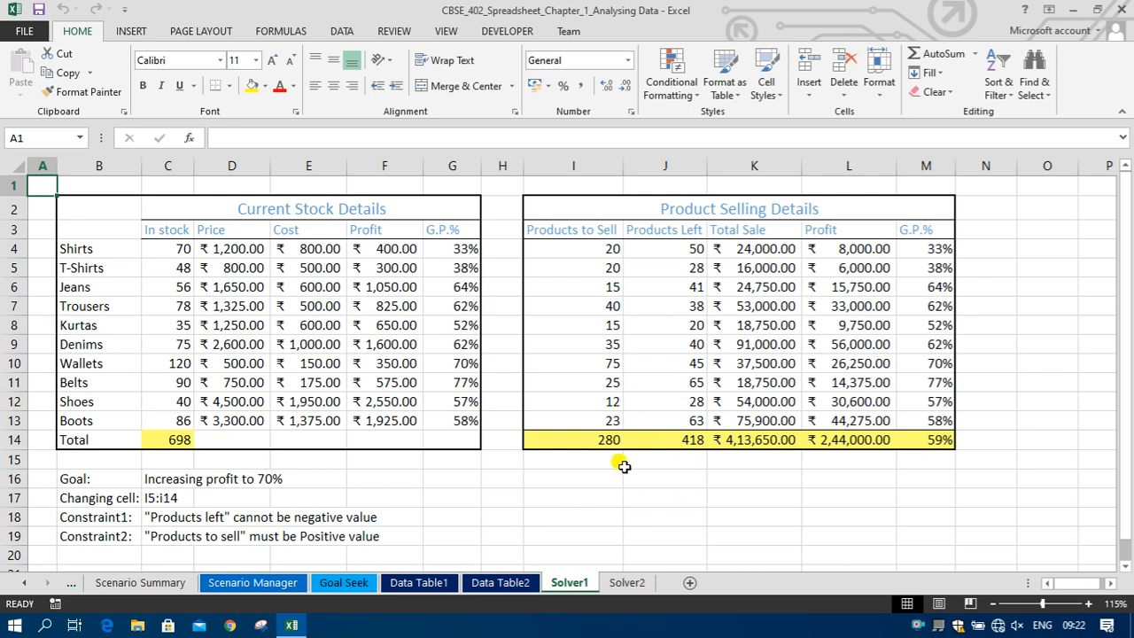
left_click(1028, 248)
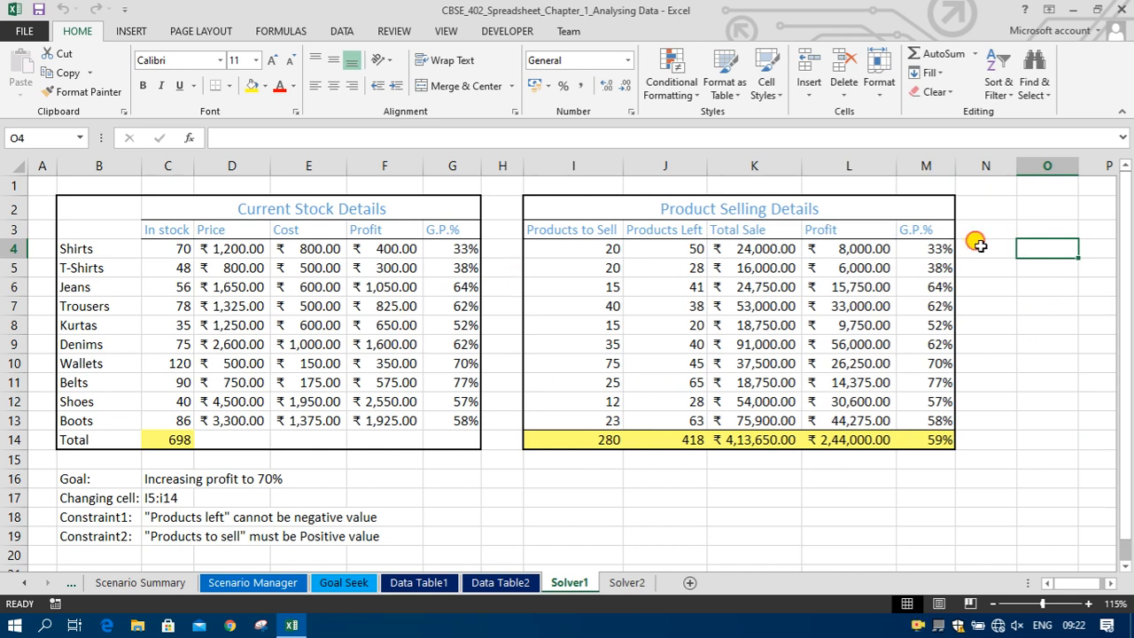
left_click_drag(978, 243, 987, 412)
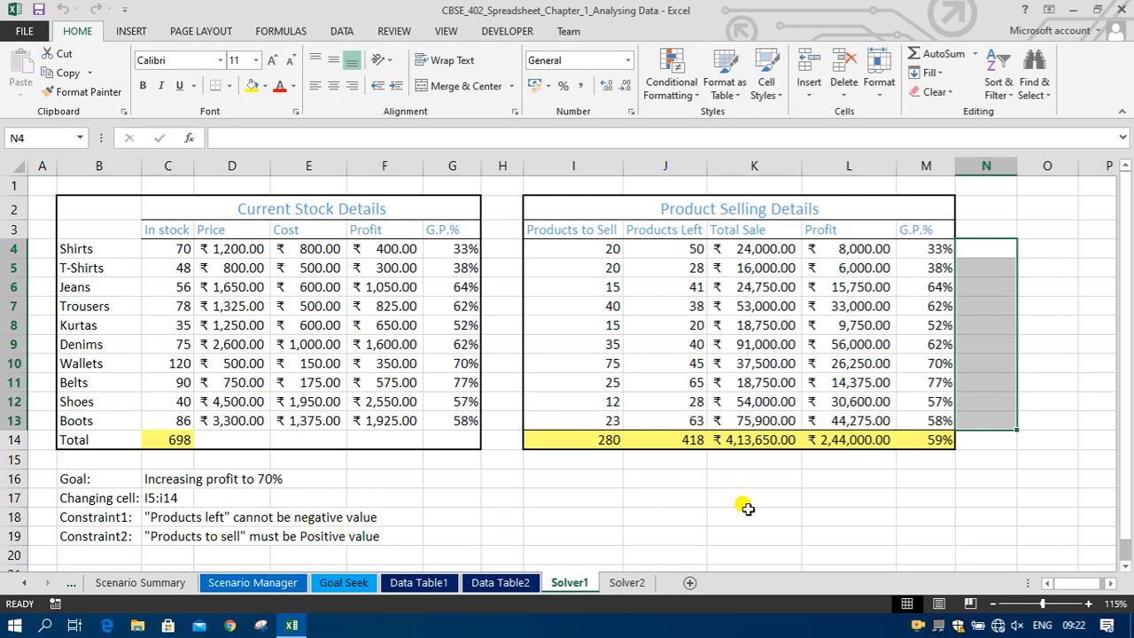
left_click(1002, 248)
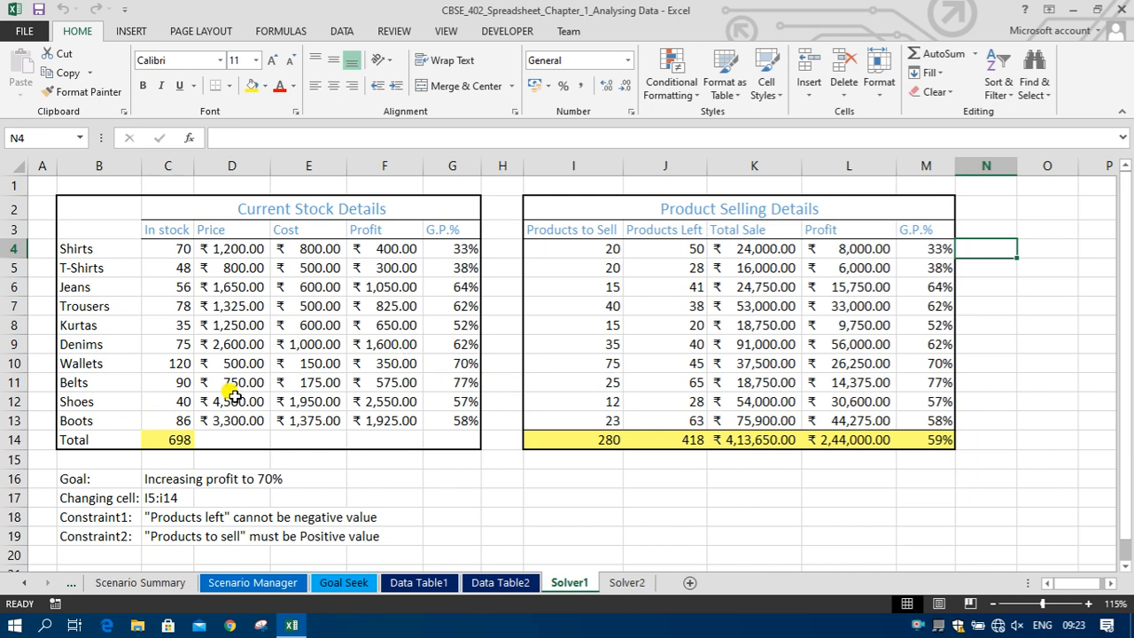
mouse_move(196, 165)
left_mouse_down()
mouse_move(393, 160)
mouse_move(212, 173)
left_mouse_up()
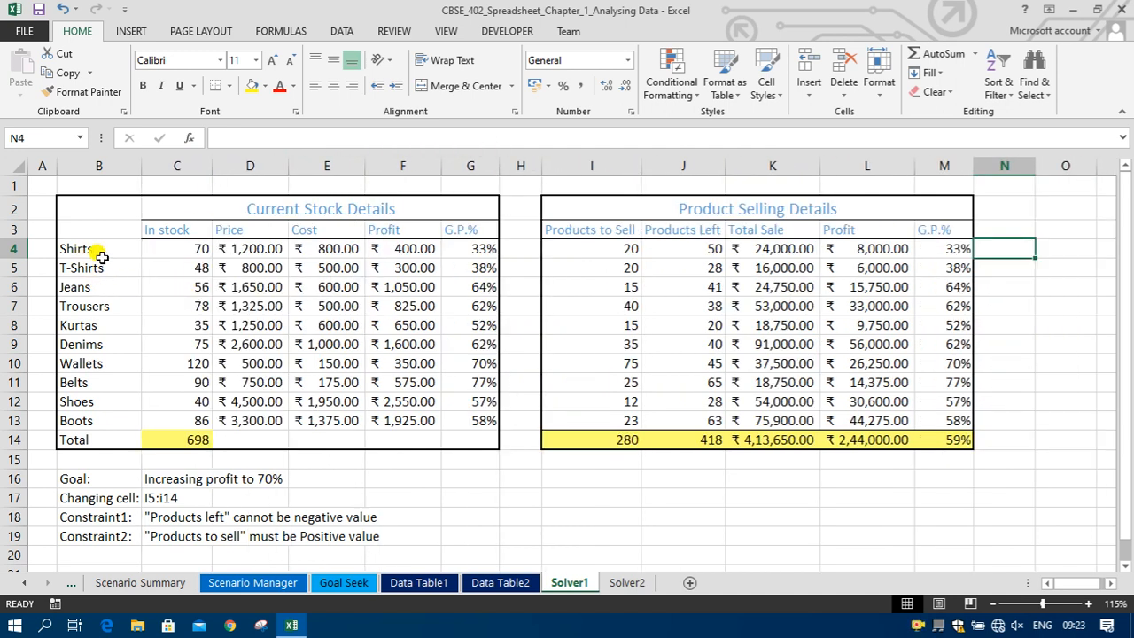
Step: Review the product names, In stock quantities, and the Shirts price and cost in the Current Stock Details table
left_click_drag(97, 423, 92, 248)
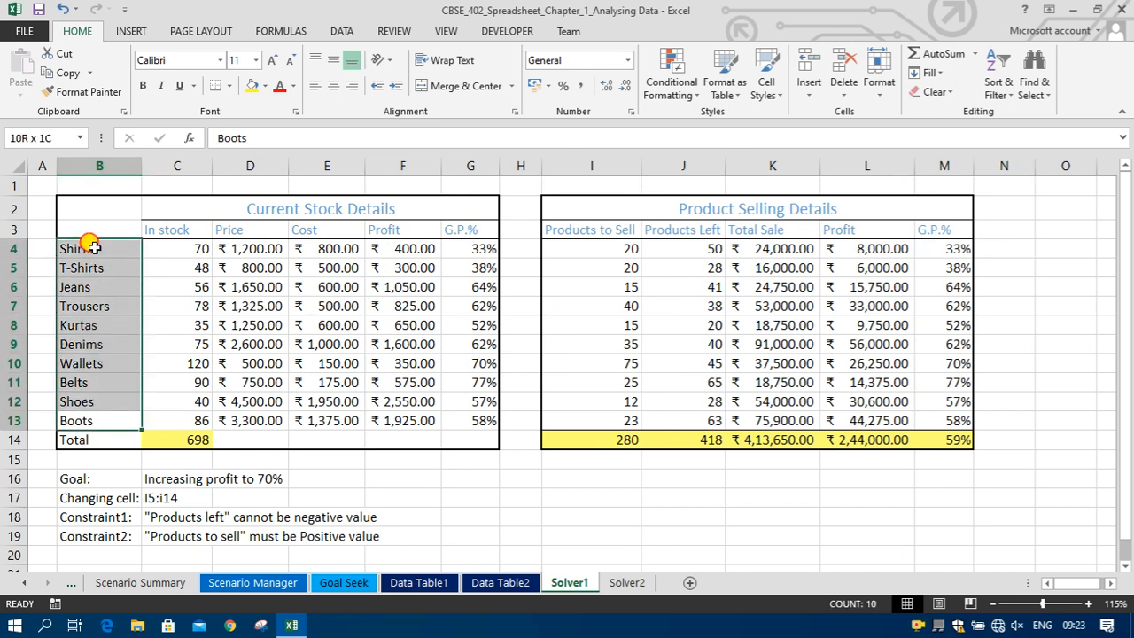
left_click(170, 249)
left_click_drag(184, 248, 194, 425)
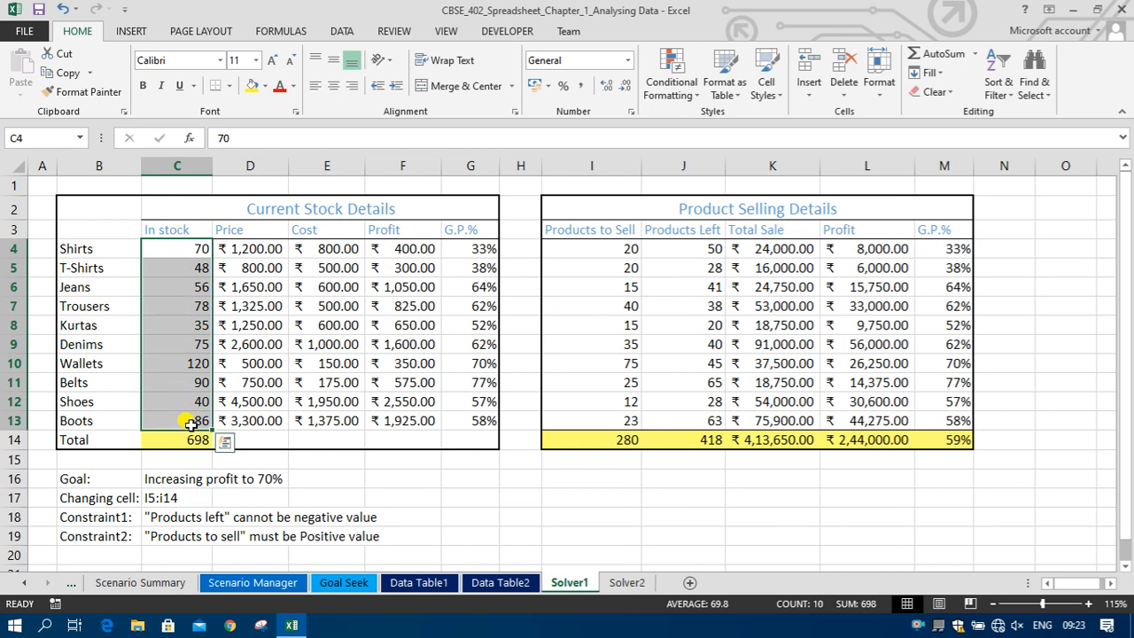
left_click(252, 249)
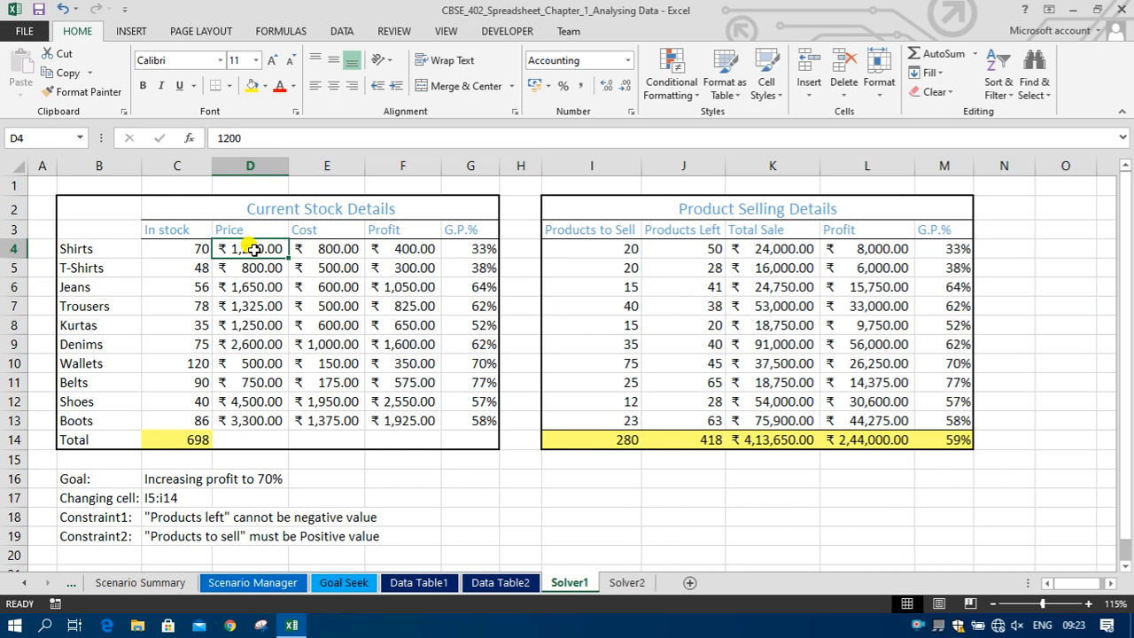
left_click(327, 251)
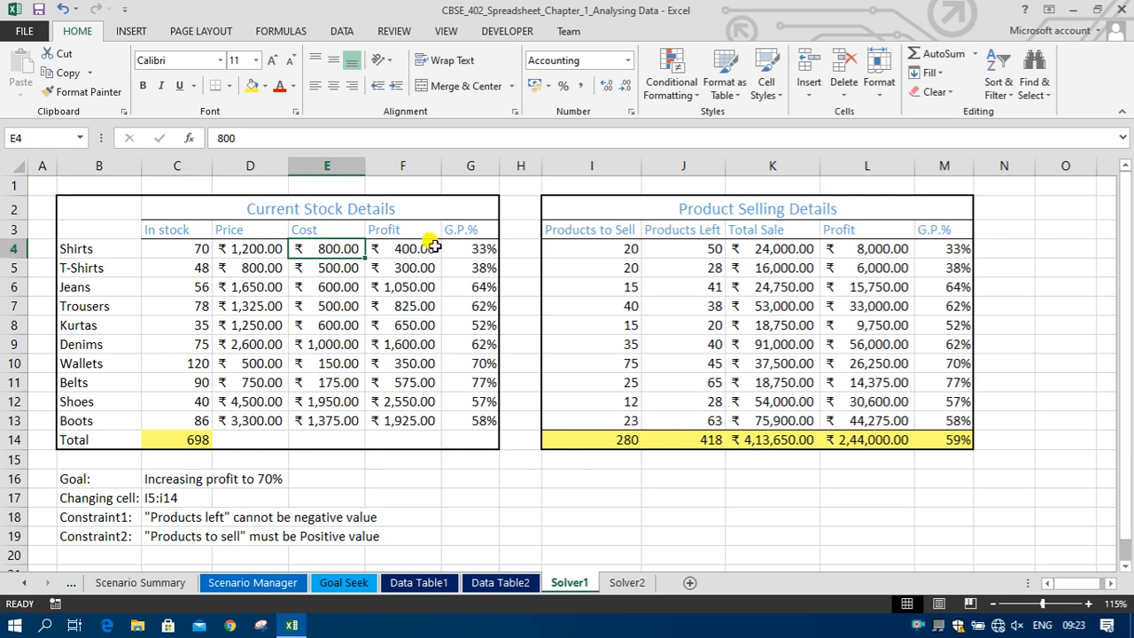
Step: Examine the Profit and G.P.% formulas for all products in the Current Stock Details table
left_click(407, 249)
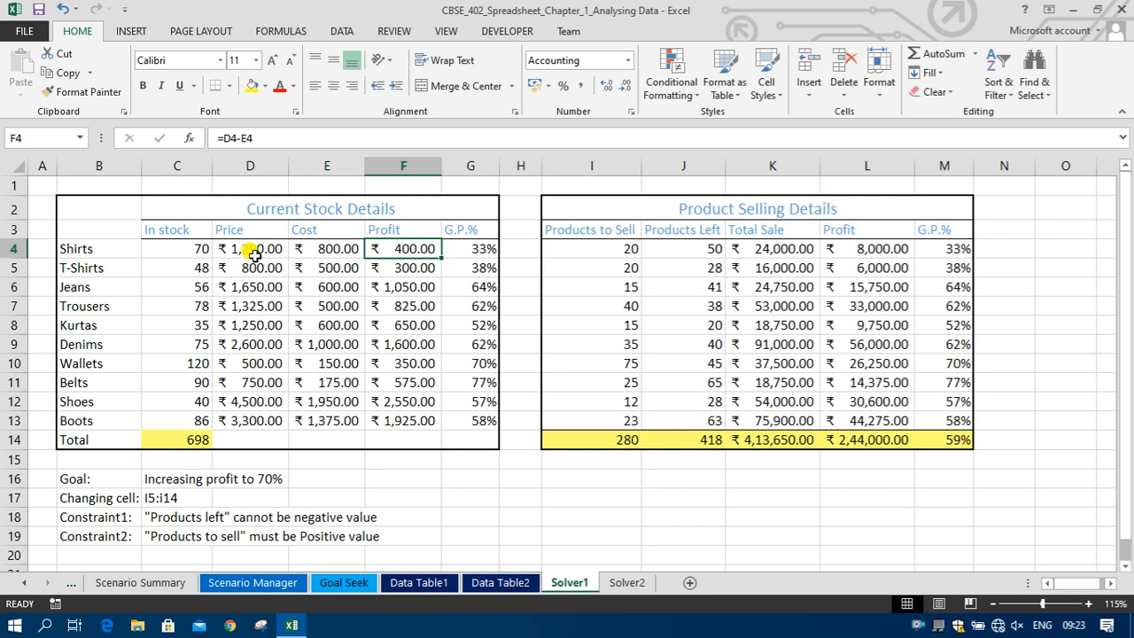
left_click(330, 248)
left_click(403, 249)
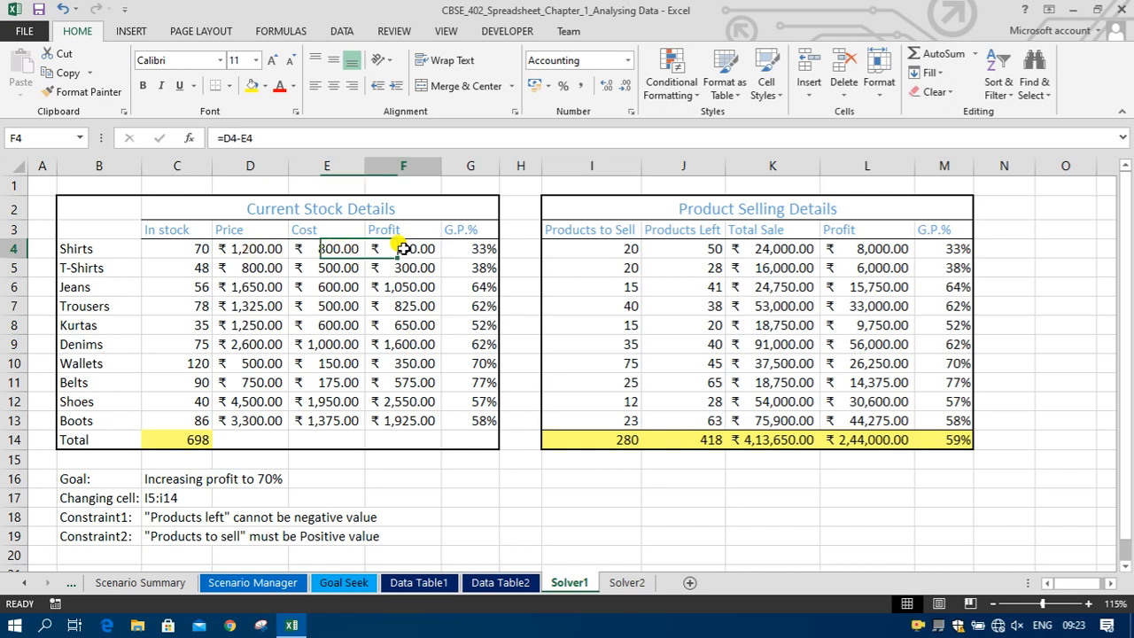
left_click_drag(389, 249, 399, 416)
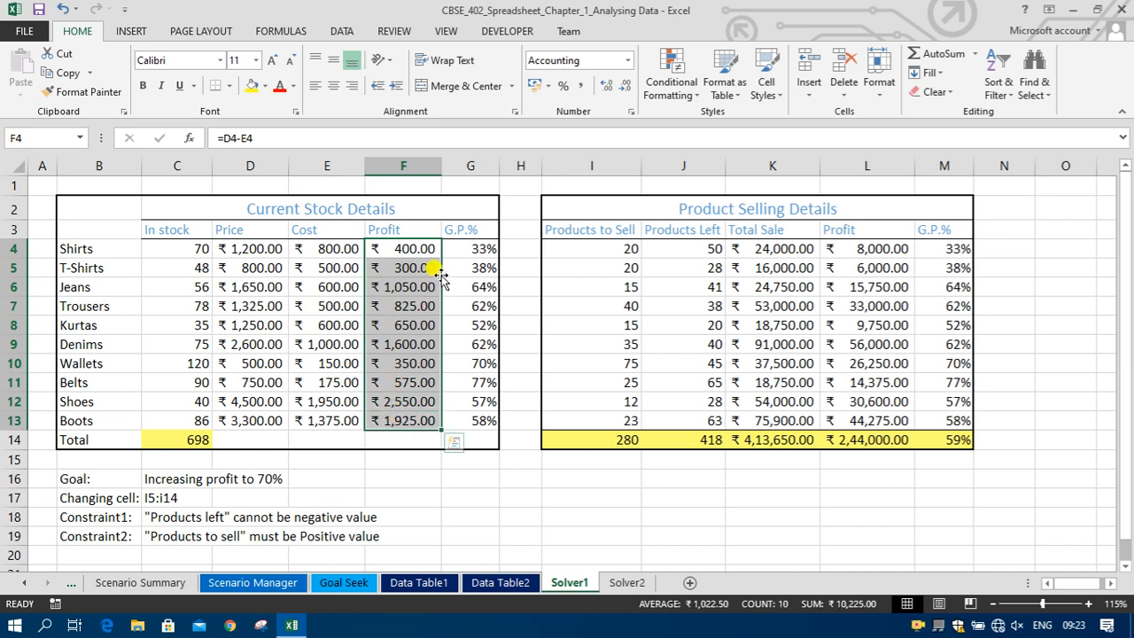
left_click(464, 249)
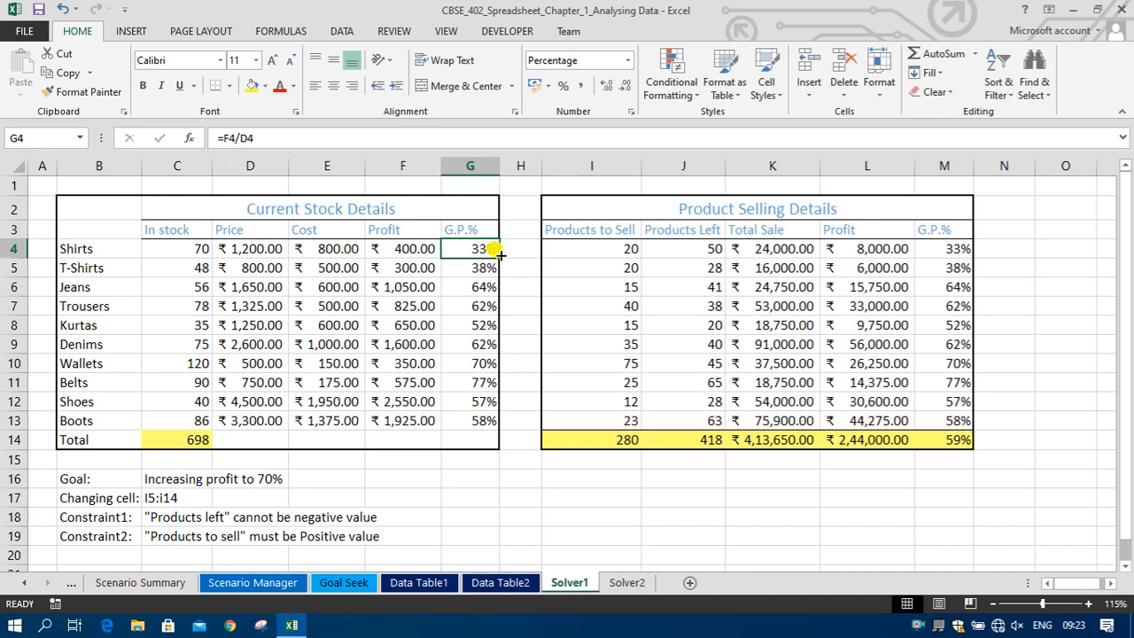
left_click_drag(468, 421, 476, 255)
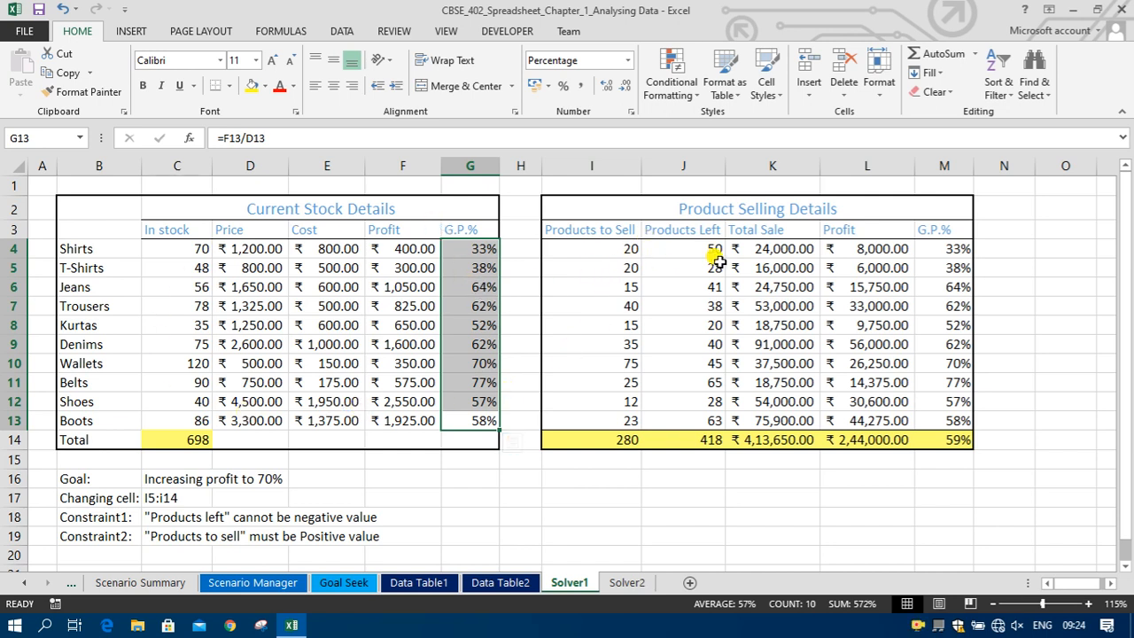
Step: Review the Product Selling Details table, examining the Products to Sell quantities for the first few items
left_click_drag(626, 249, 926, 422)
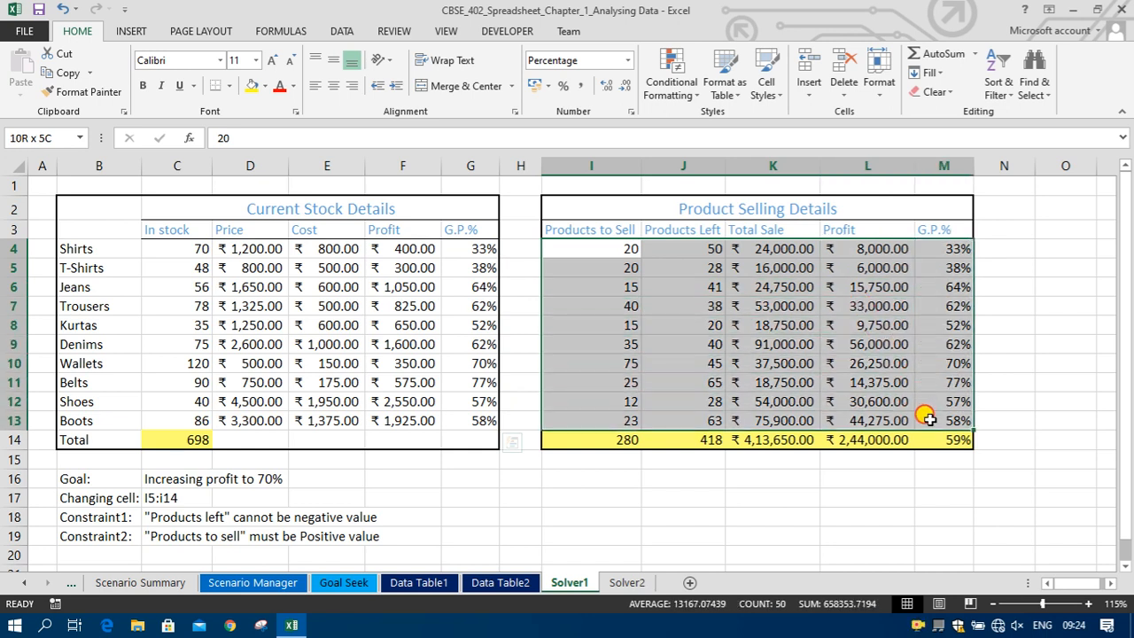
left_click_drag(600, 246, 596, 422)
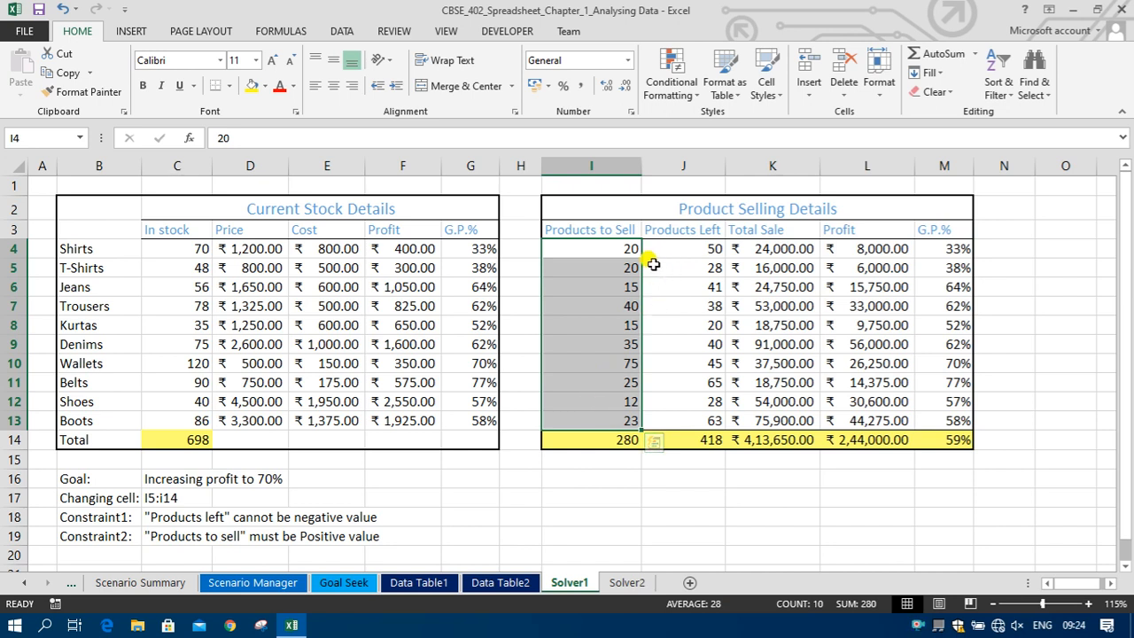
left_click(622, 249)
left_click(613, 268)
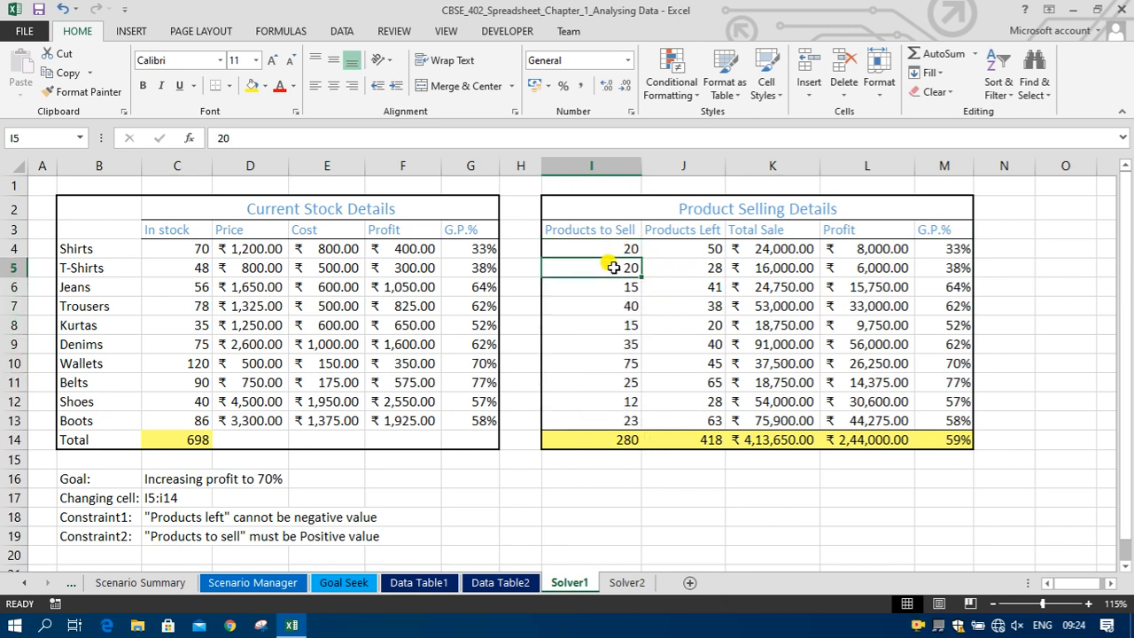
left_click(617, 254)
left_click(609, 268)
left_click(613, 286)
left_click(619, 271)
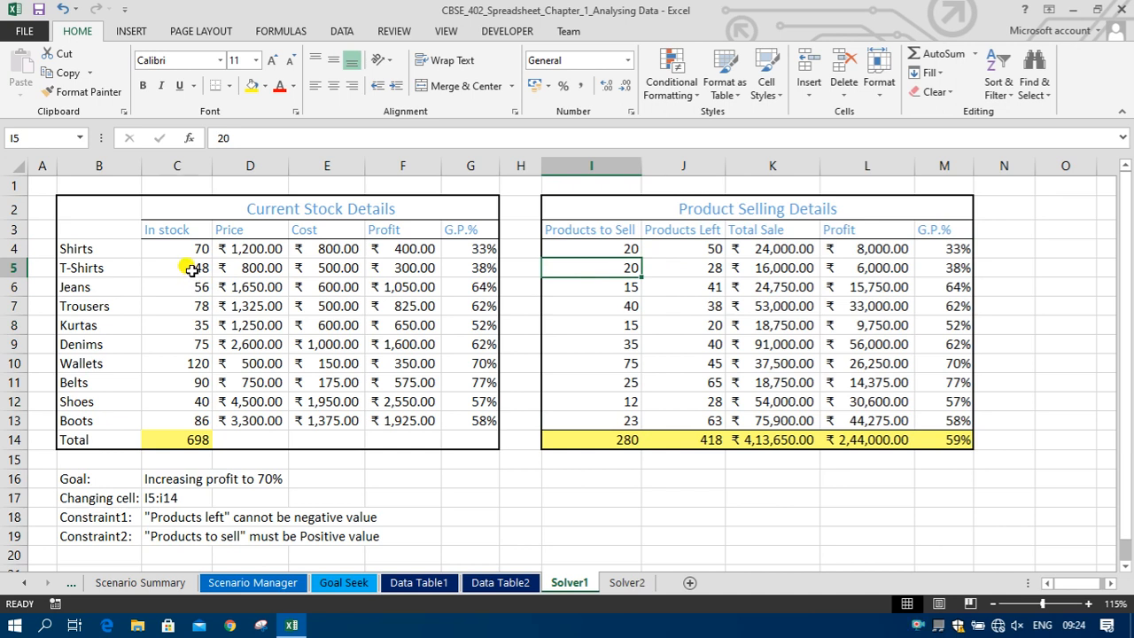
left_click(580, 253)
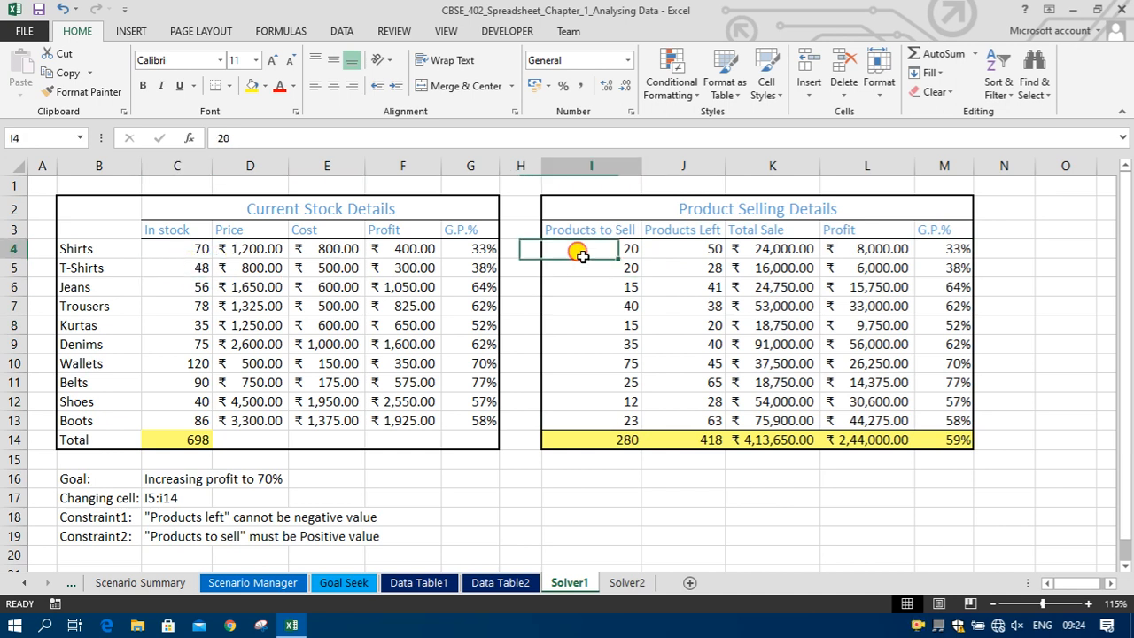
left_click(593, 265)
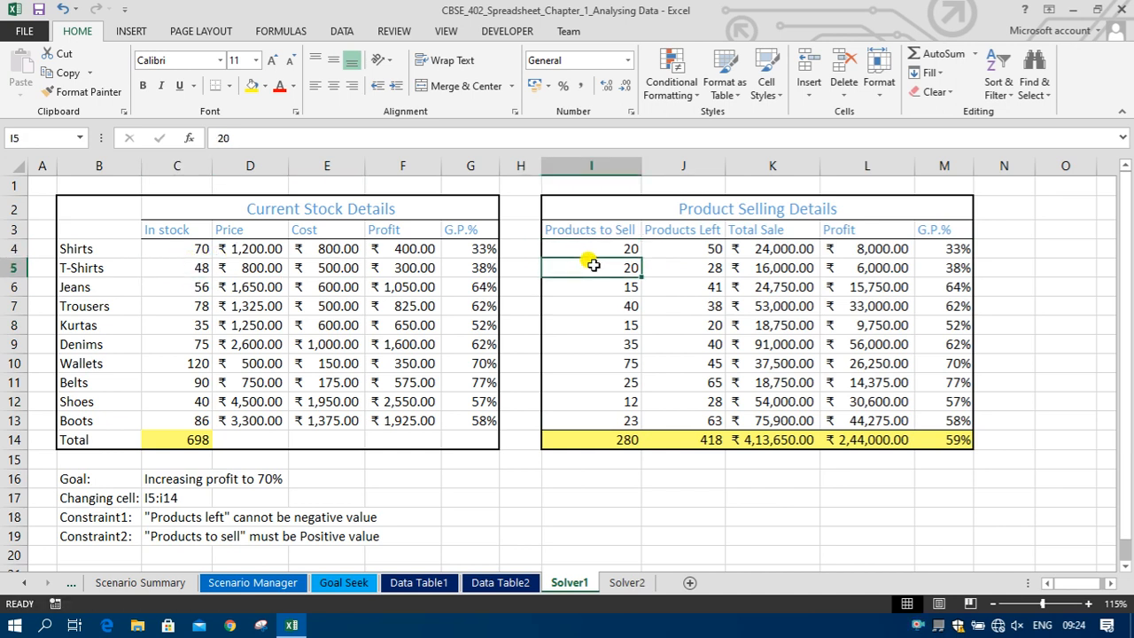
Step: Examine how the Products Left formulas use the In stock and Products to Sell cells
left_click(684, 267)
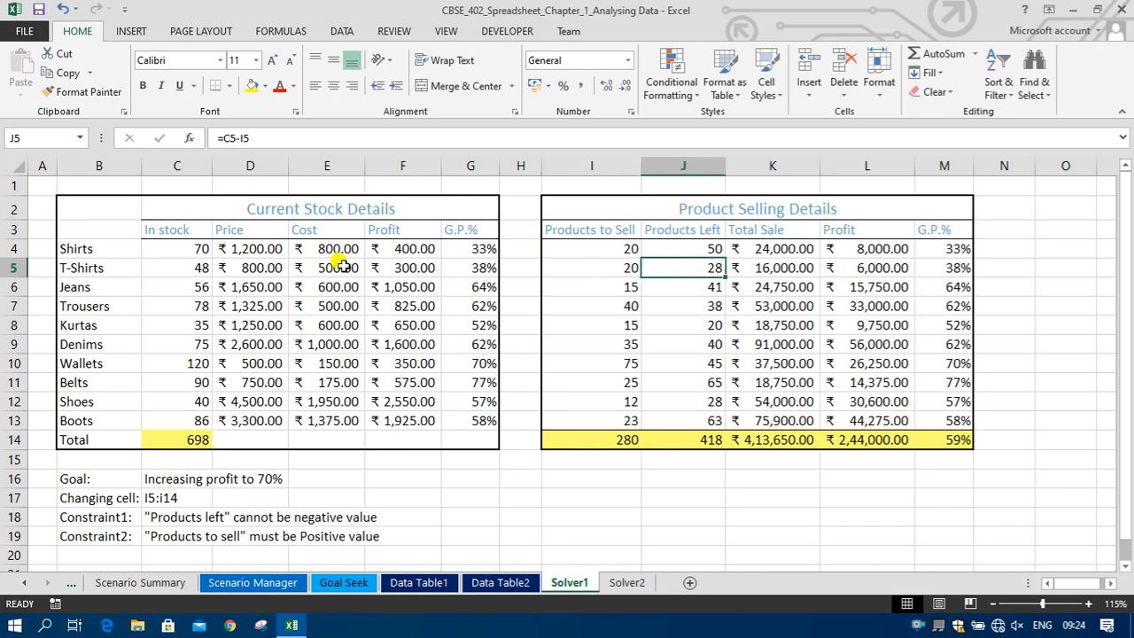
left_click(178, 251)
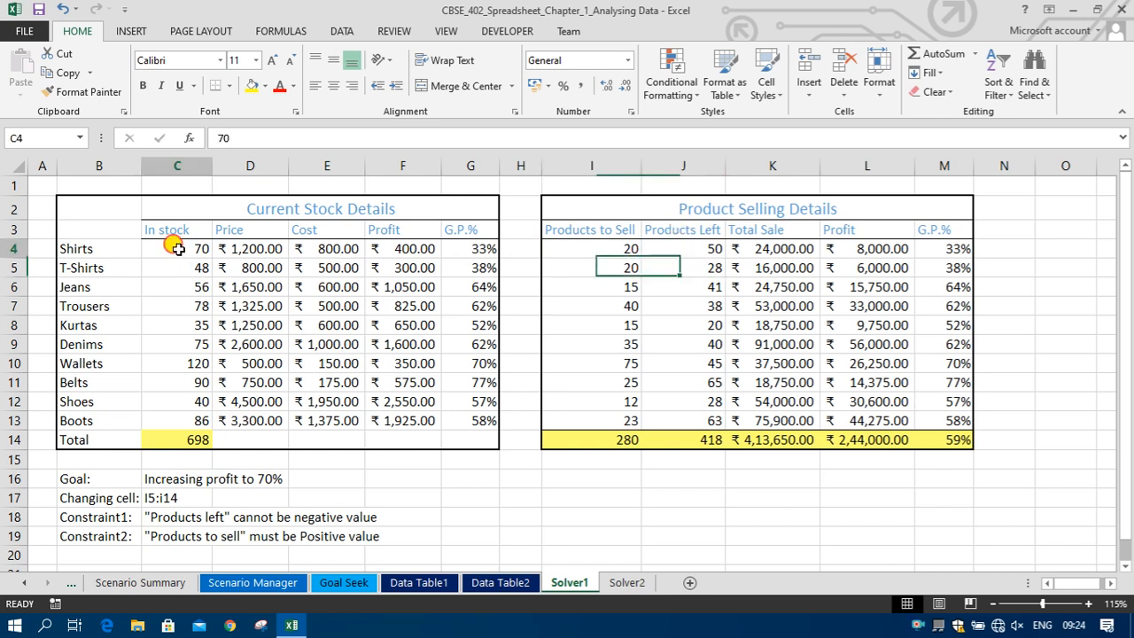
left_click(594, 248)
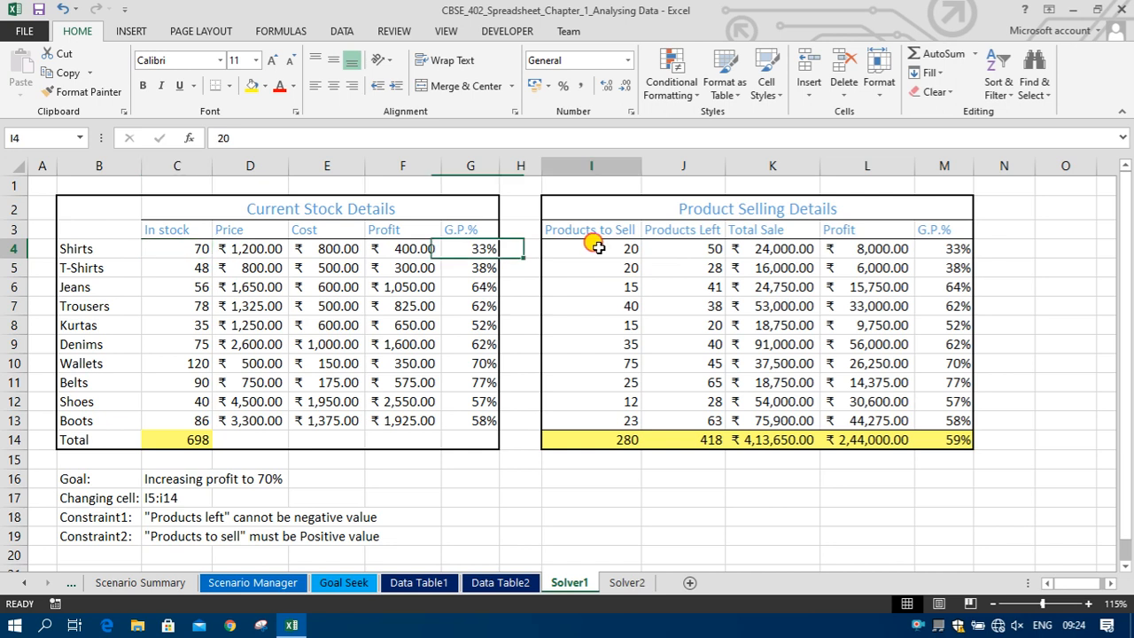
left_click(702, 248)
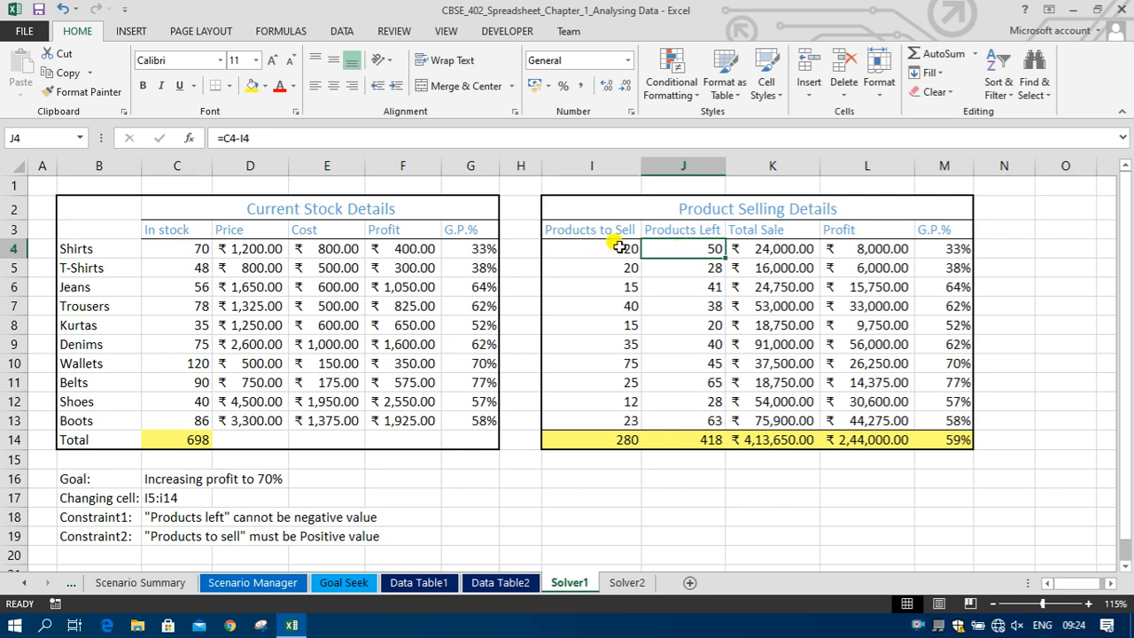
left_click_drag(709, 247, 709, 424)
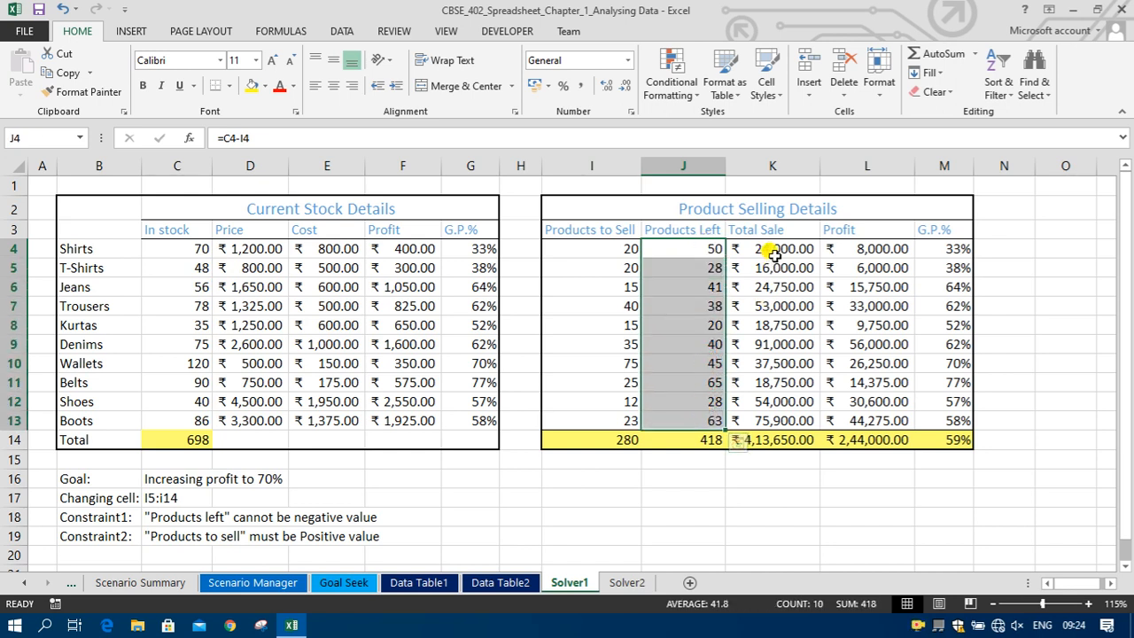
Step: Trace the Total Sale formula for Shirts to its Products to Sell and Price cells
left_click(774, 249)
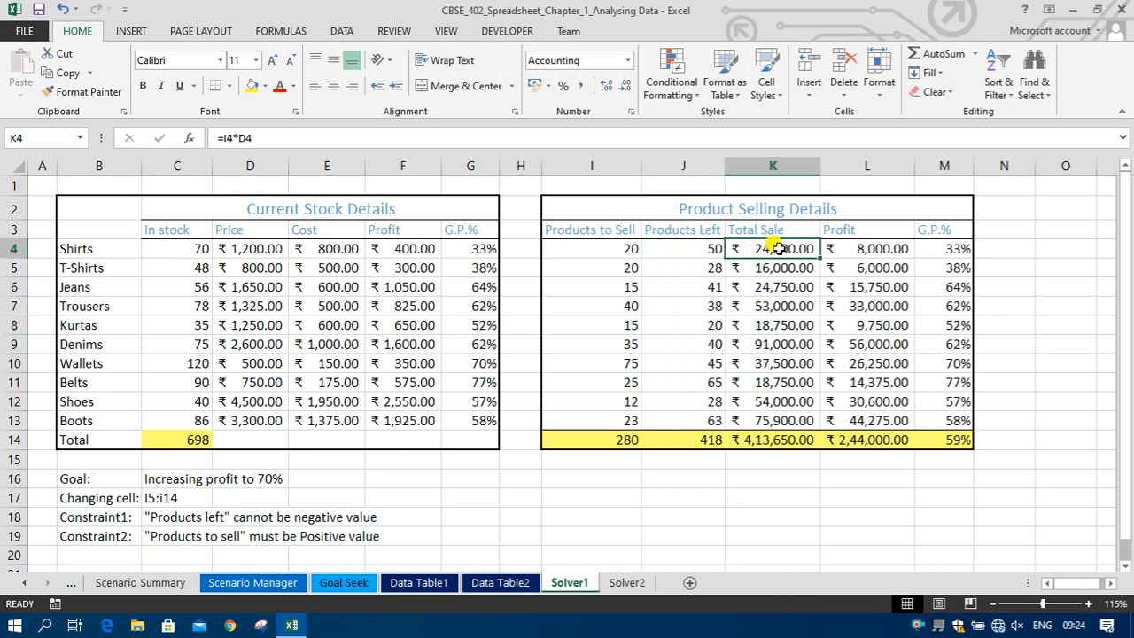
left_click(614, 251)
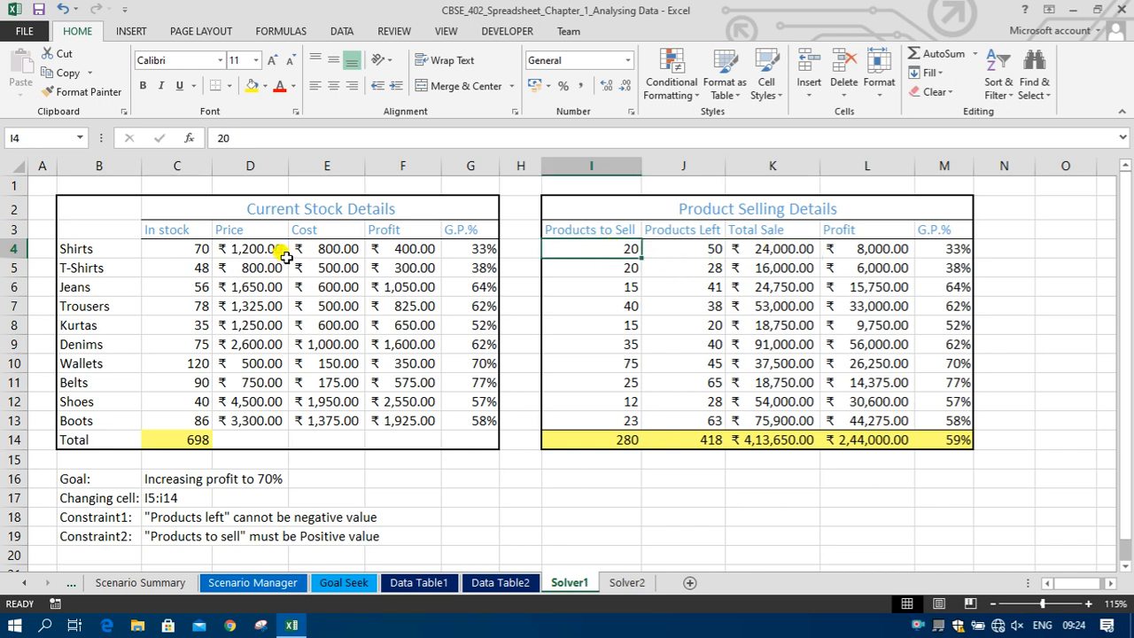
left_click(249, 253)
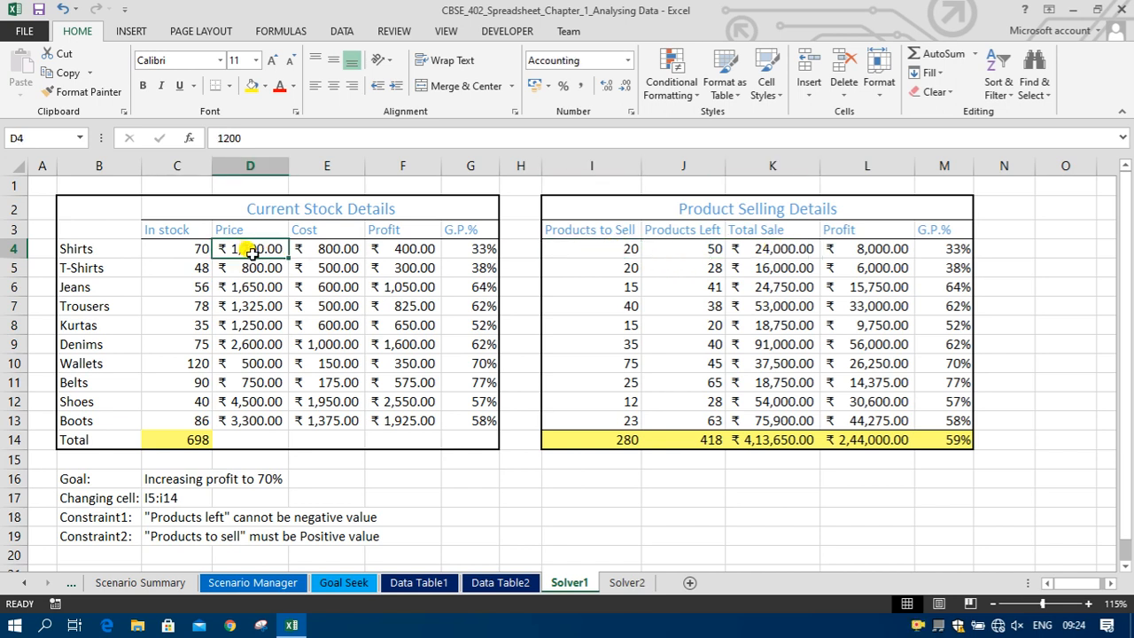
Step: Examine the Total Sale and Profit formulas for Shirts in Product Selling Details, tracing the cells they reference
left_click(763, 245)
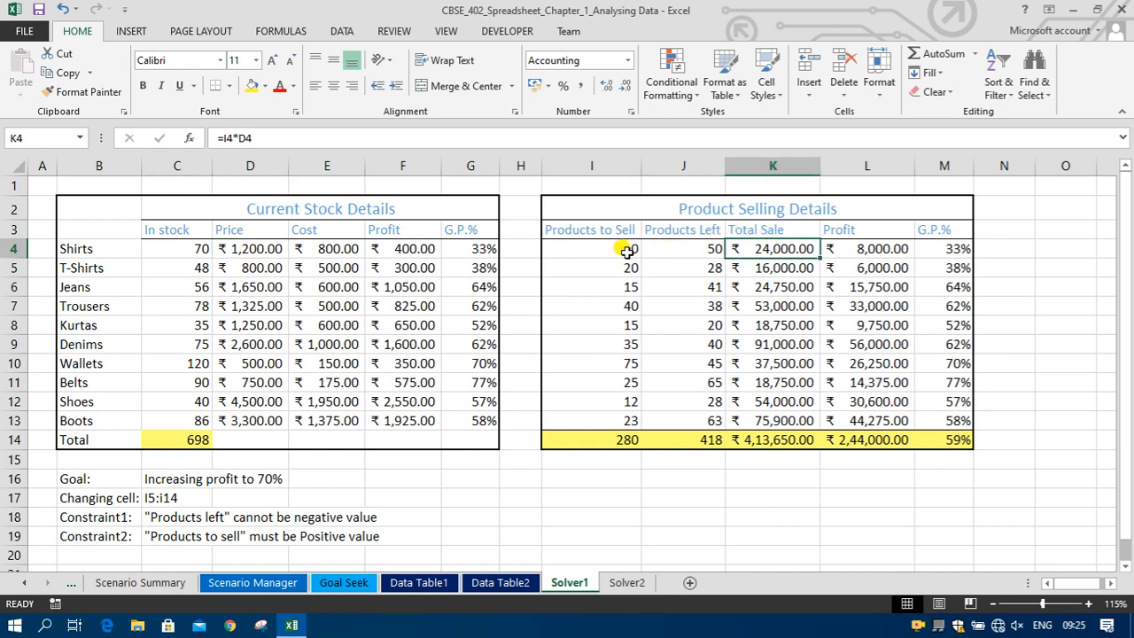
double_click(741, 248)
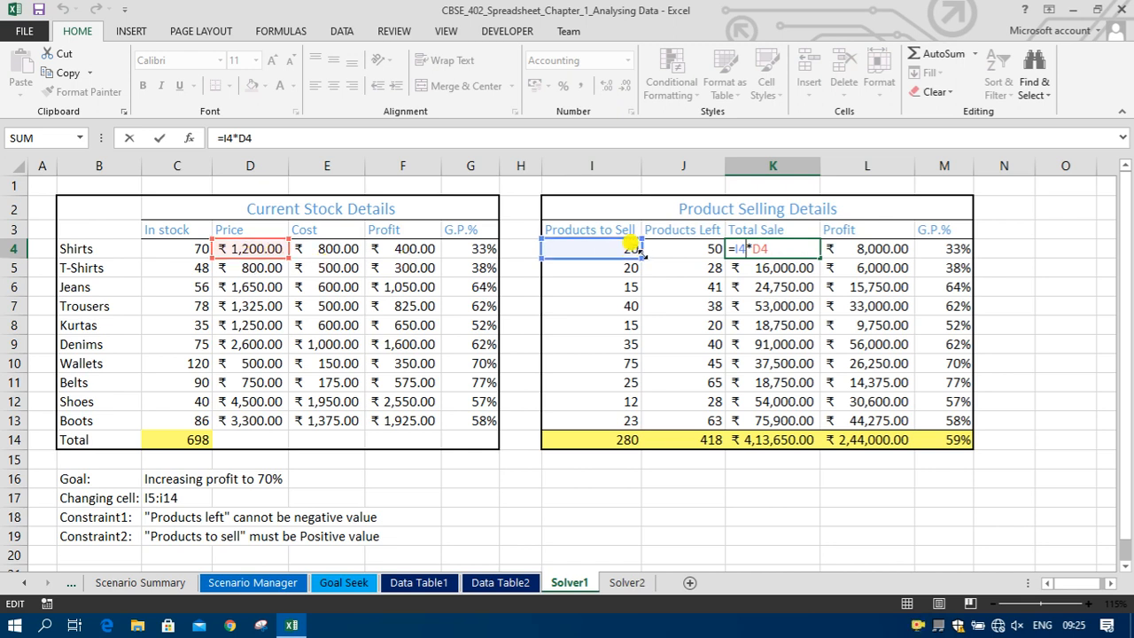
key("ctrl+Return")
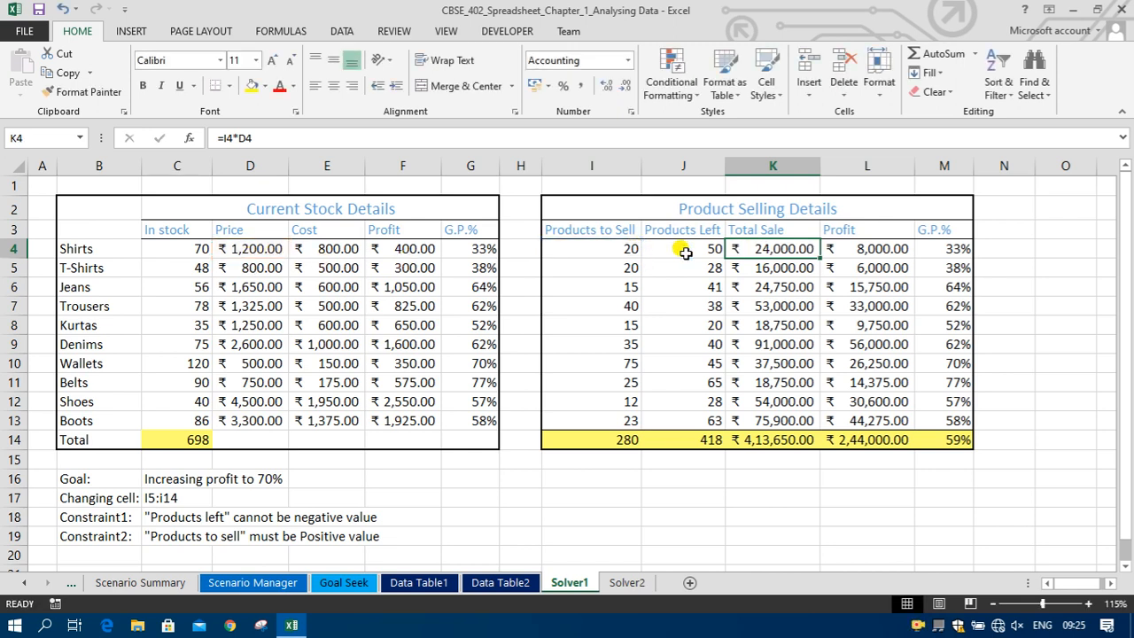
left_click(876, 251)
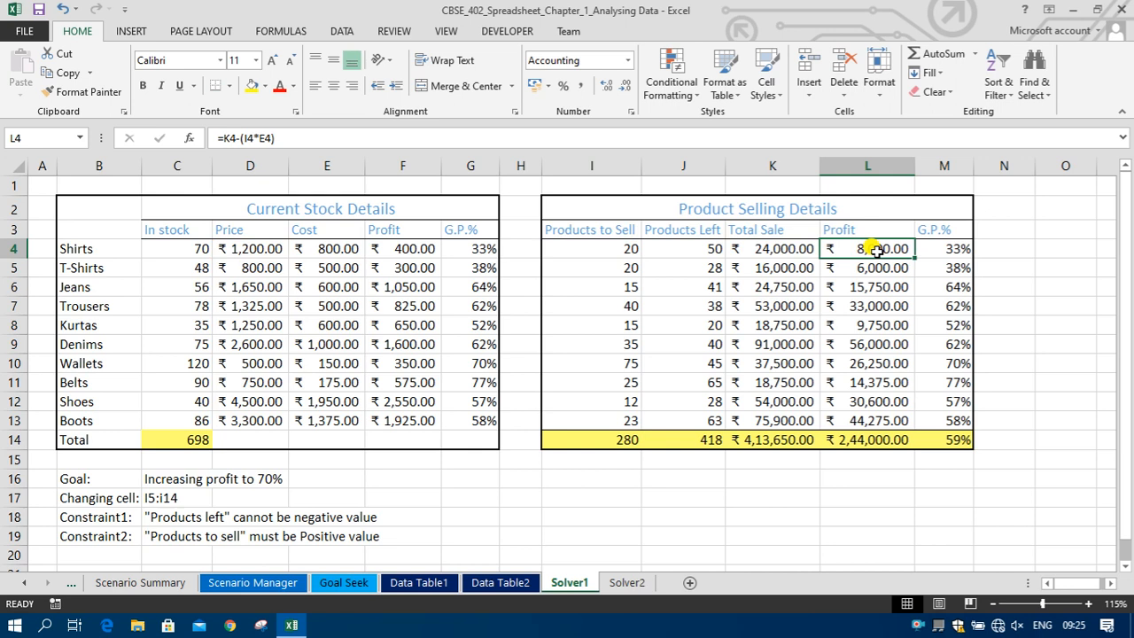
left_click(767, 251)
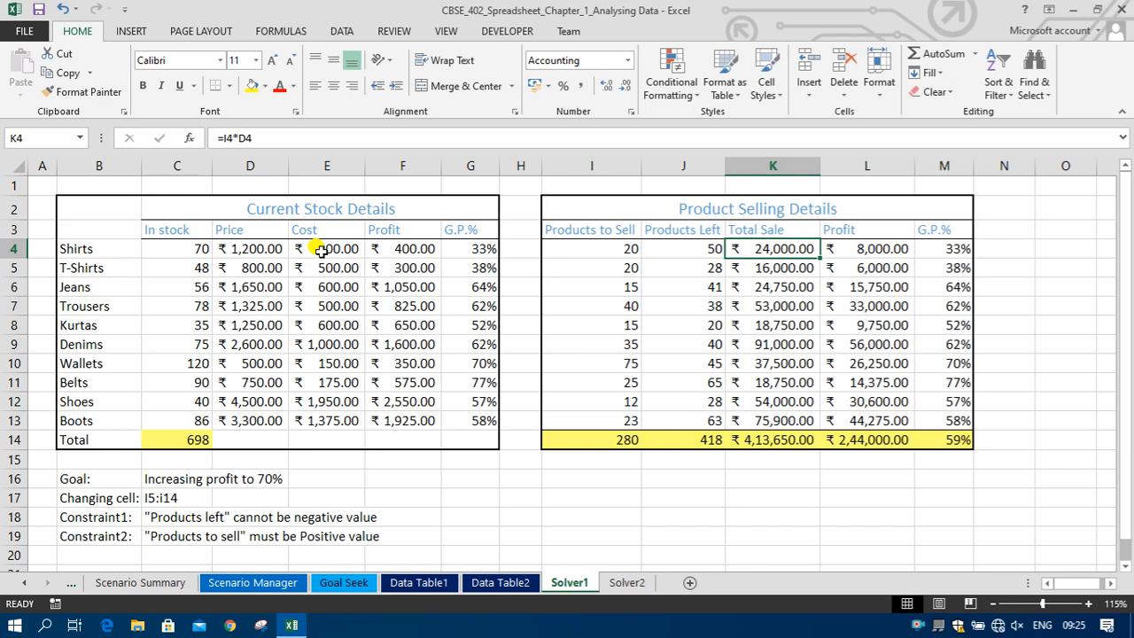
double_click(873, 249)
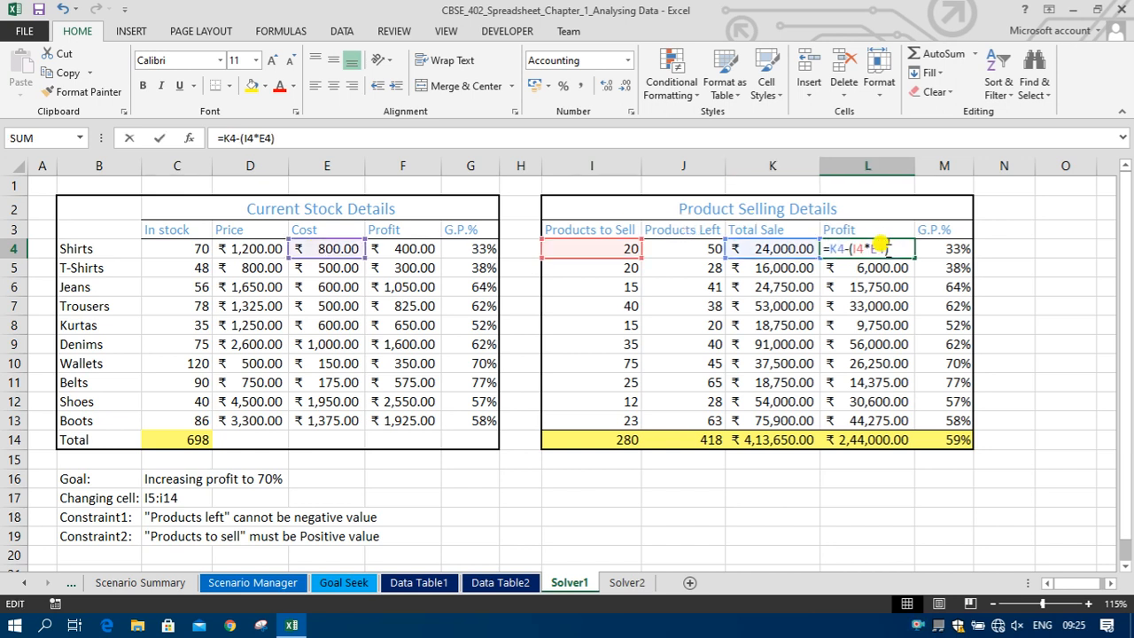
left_click(839, 252)
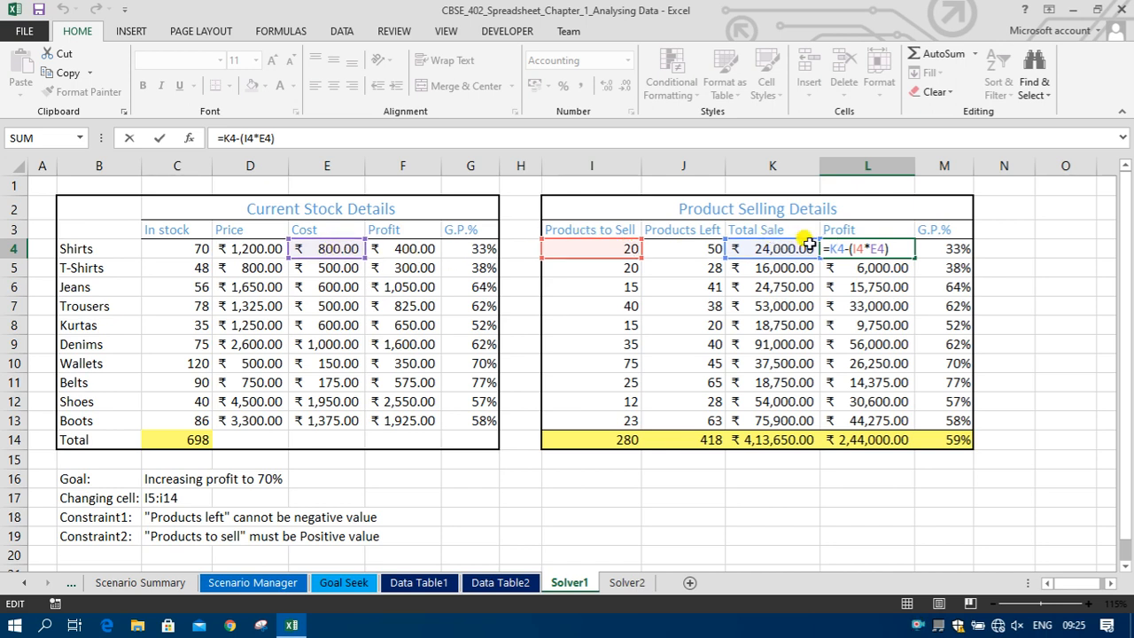
key("Escape")
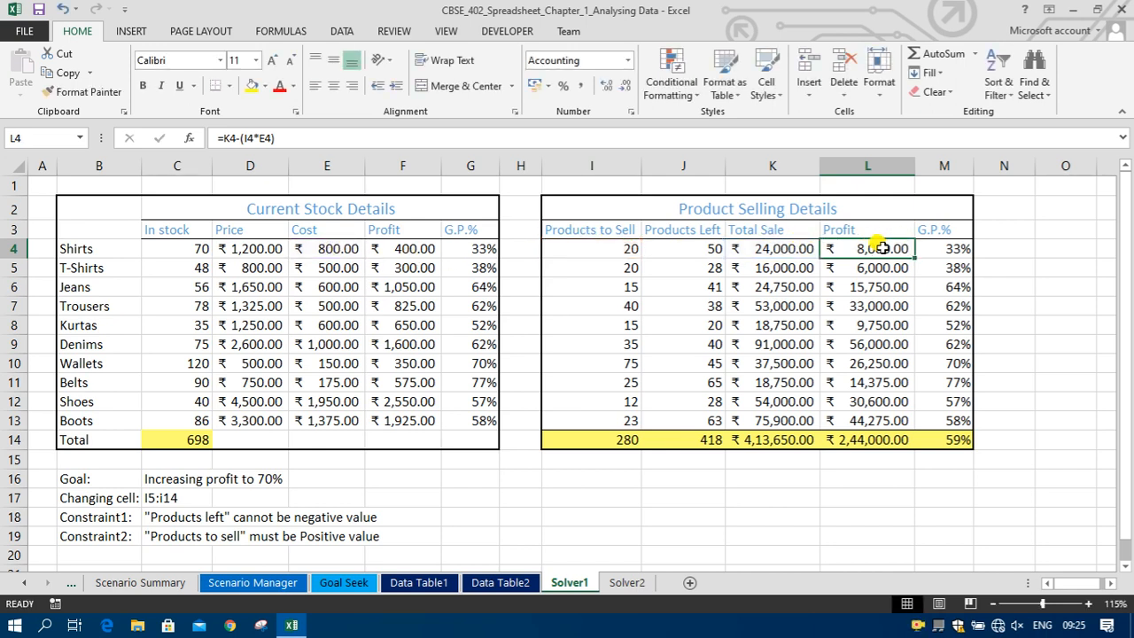
Step: Check the G.P.% formula for Shirts and the Total row formulas in the Product Selling Details table
left_click(957, 252)
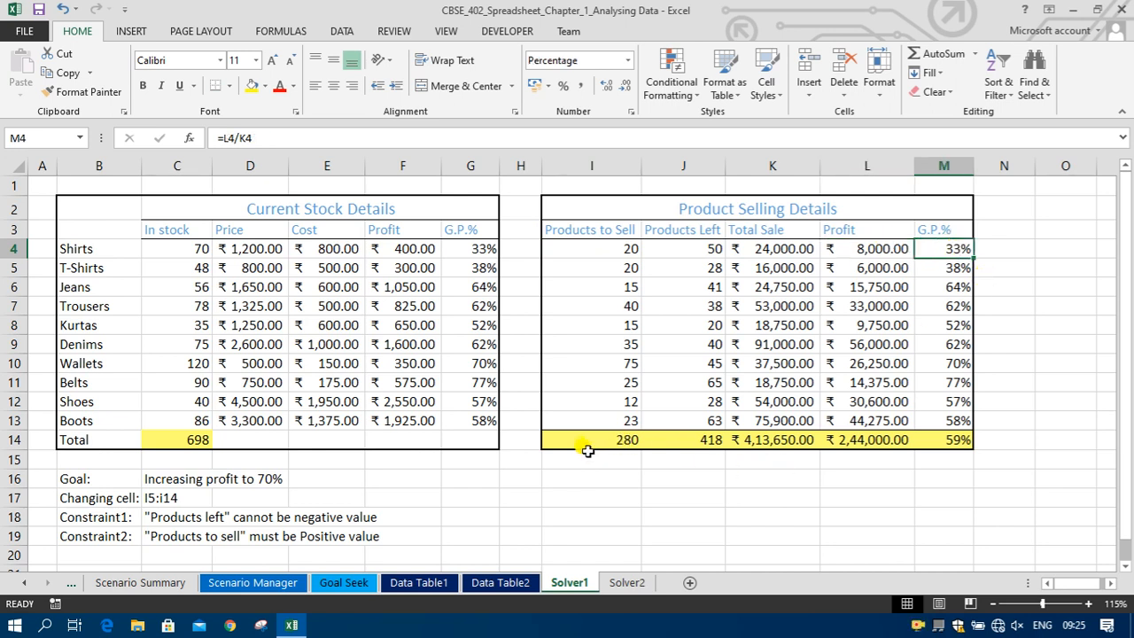
left_click(618, 441)
left_click_drag(618, 440, 942, 441)
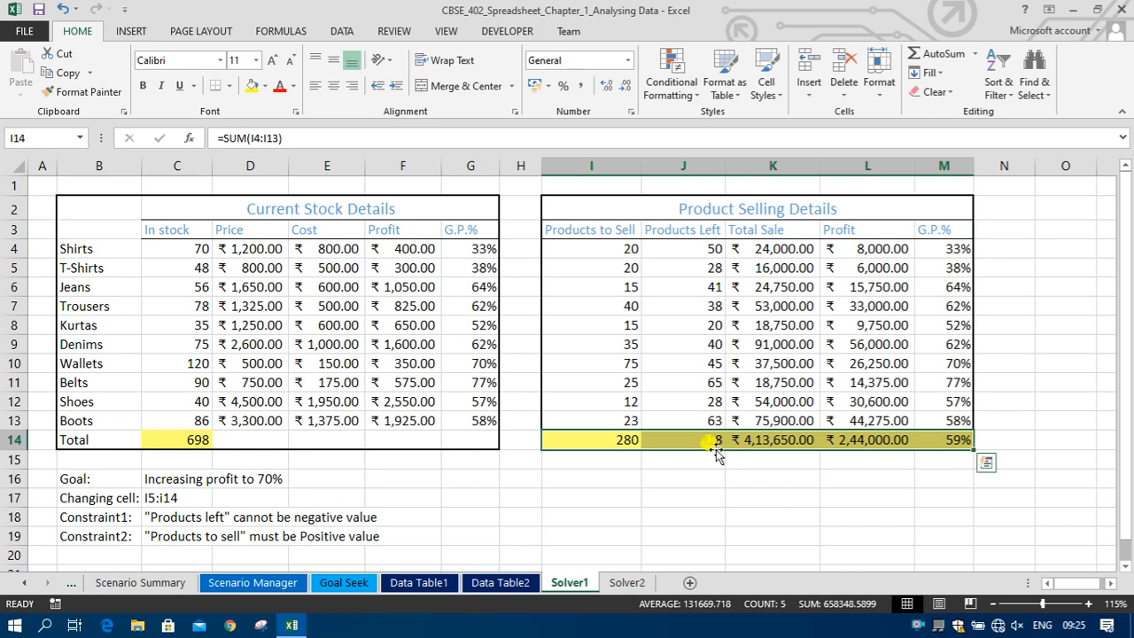
left_click(623, 440)
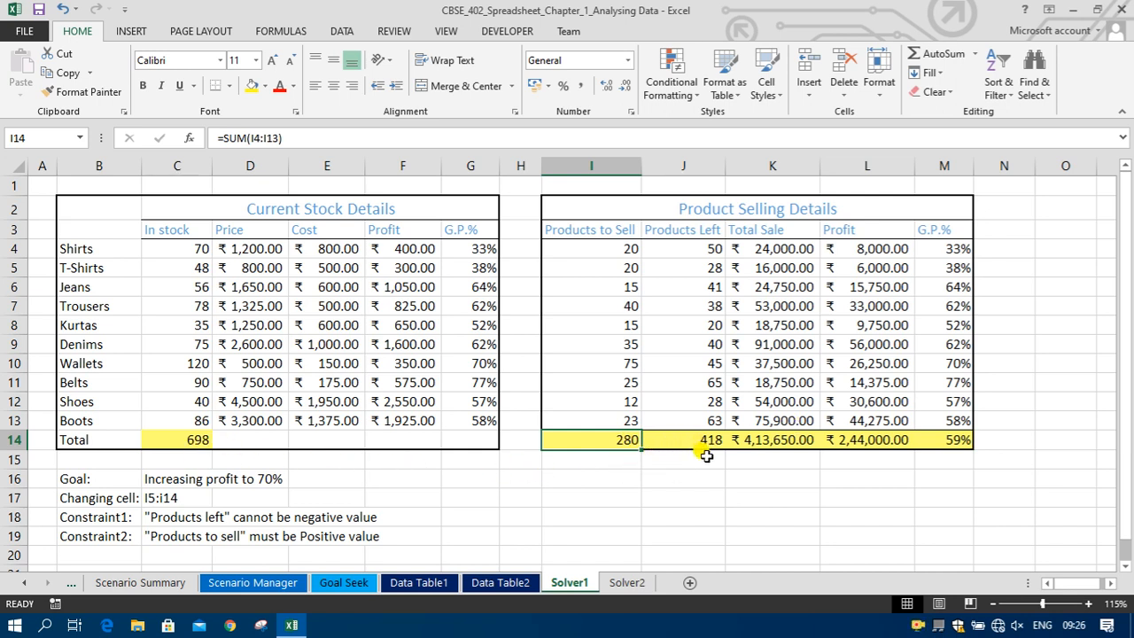
left_click(947, 441)
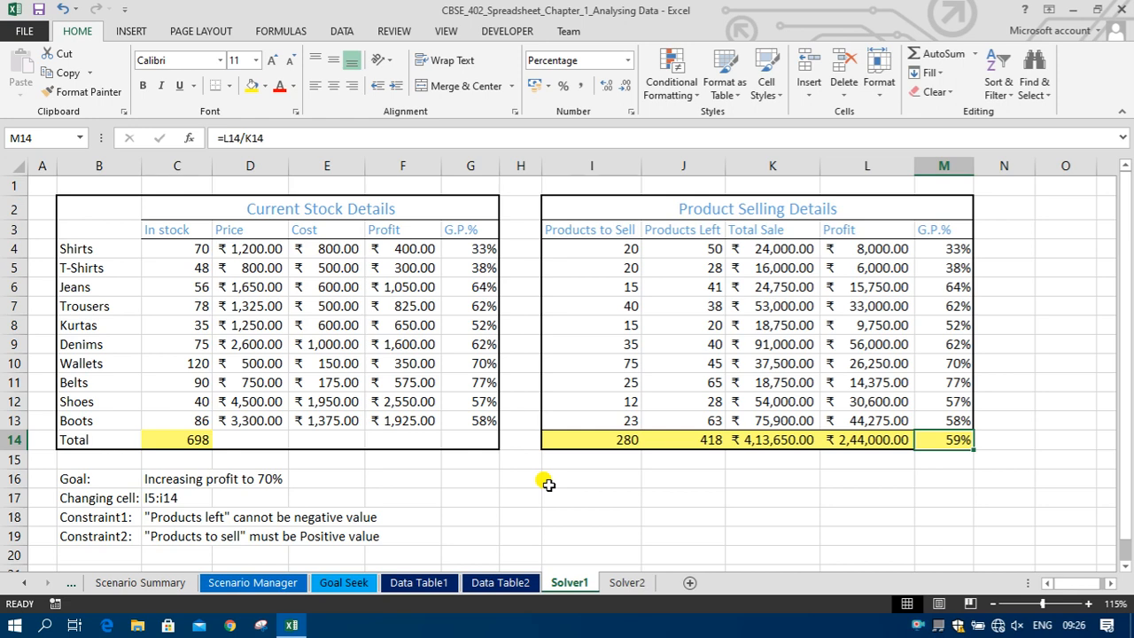
Step: View the Data Table1 and Data Table2 sheets for comparison, and return to the Solver1 sheet
left_click(432, 583)
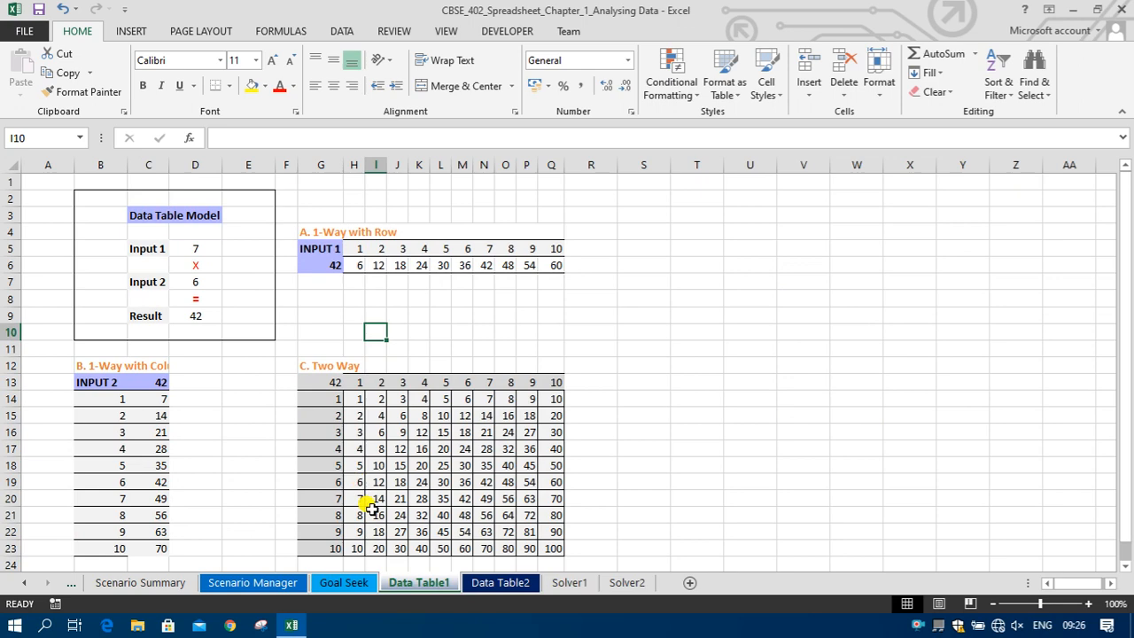
left_click(487, 585)
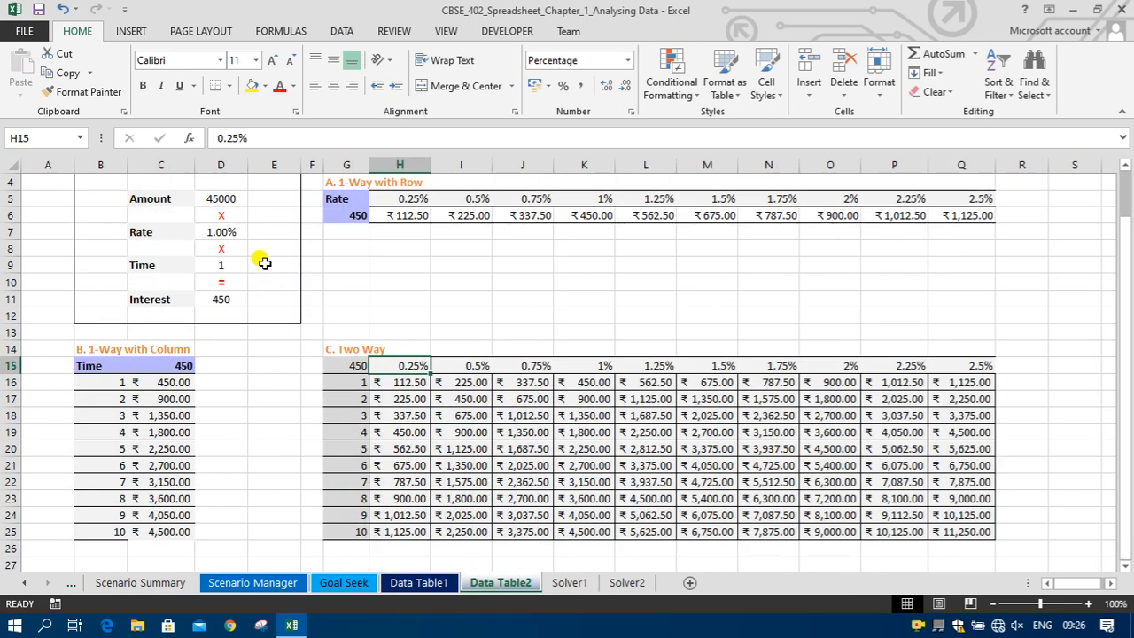
scroll(261, 259, "up", 1)
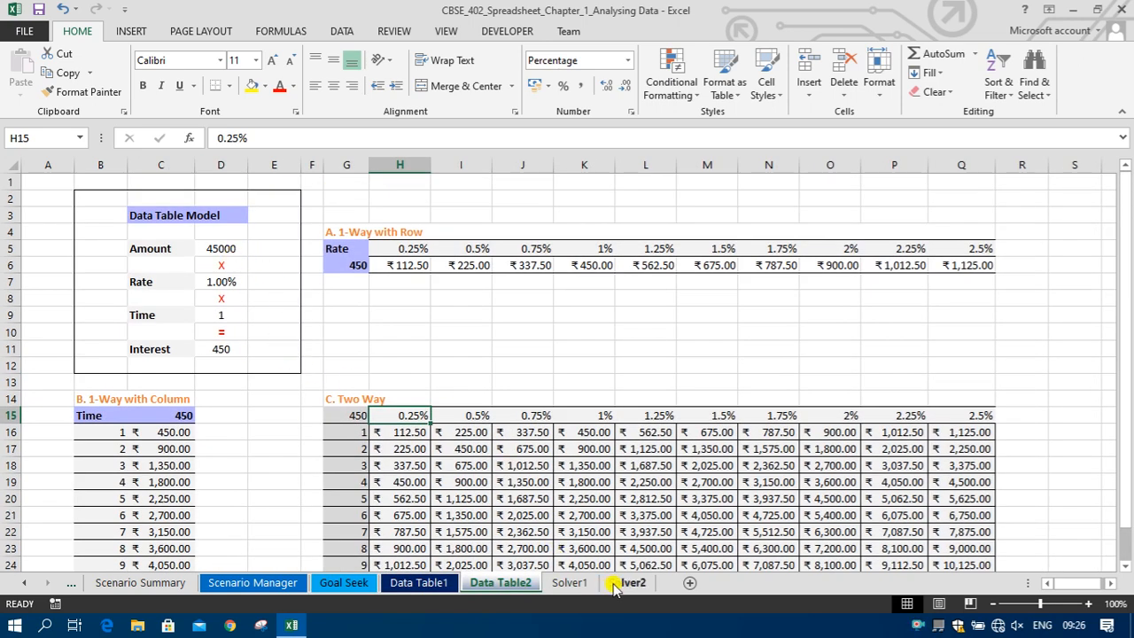
left_click(570, 583)
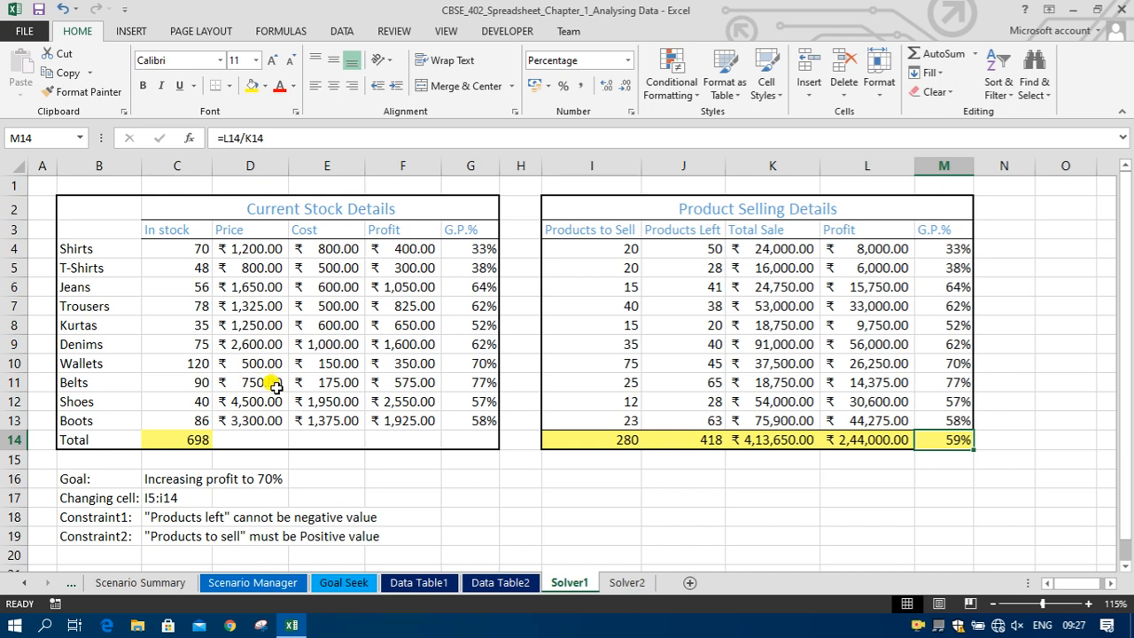
Step: Review the Products to Sell quantities as the changing cells and the total G.P.% cell M14 as the target
left_click_drag(618, 248, 614, 416)
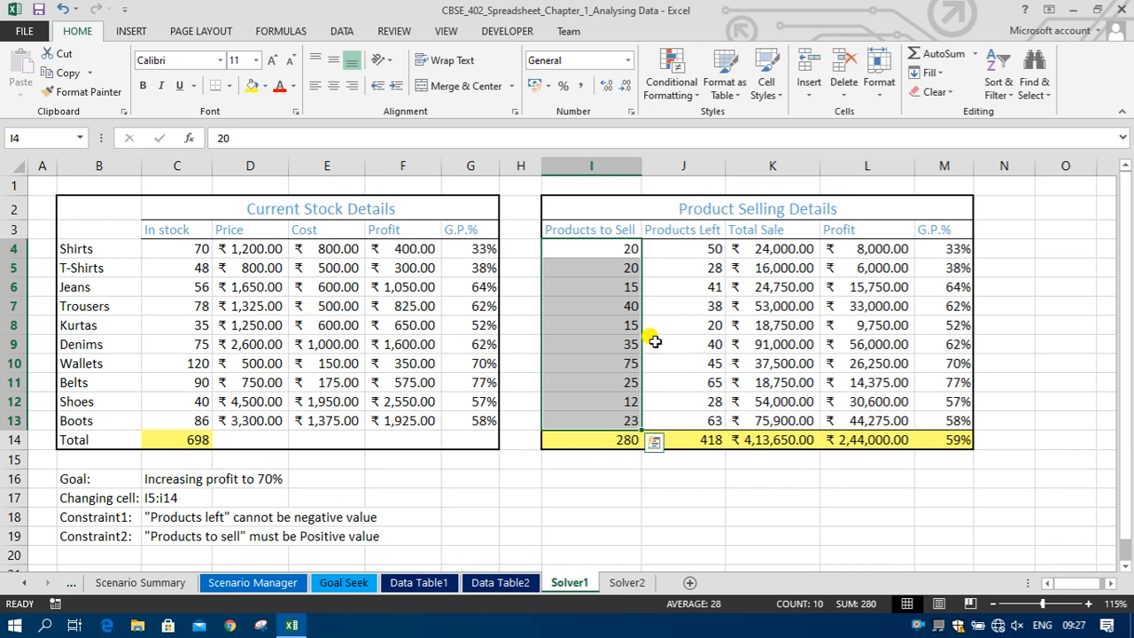
left_click_drag(621, 249, 620, 405)
left_click(964, 440)
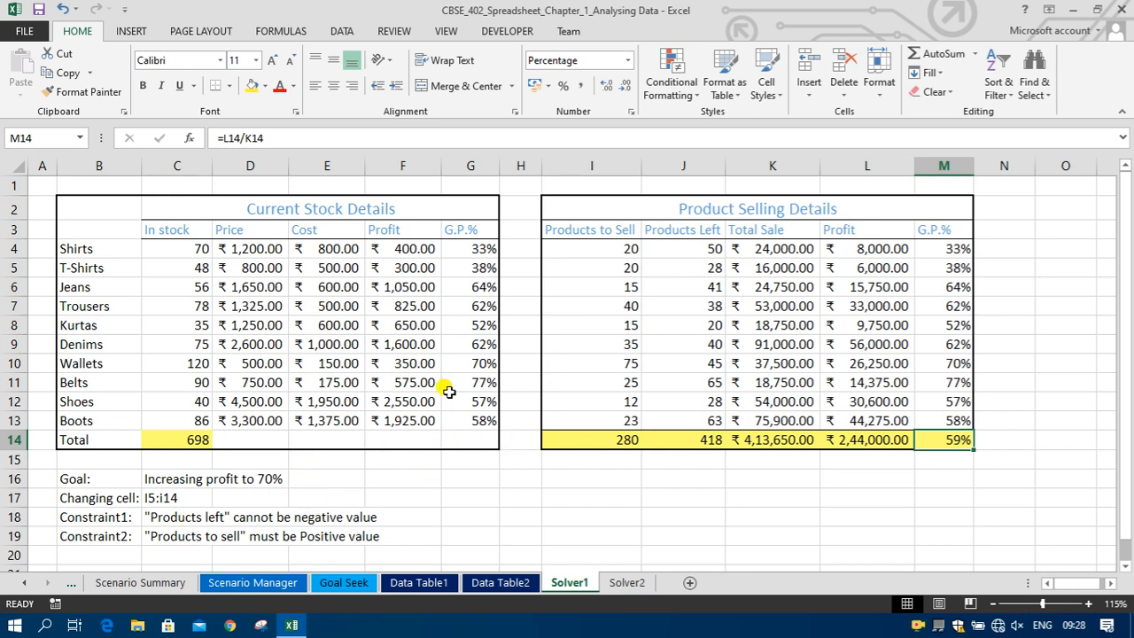
Step: Review the Products Left column, comparing the Wallets row's Products to Sell, In stock and Products Left cells
left_click_drag(698, 248, 703, 419)
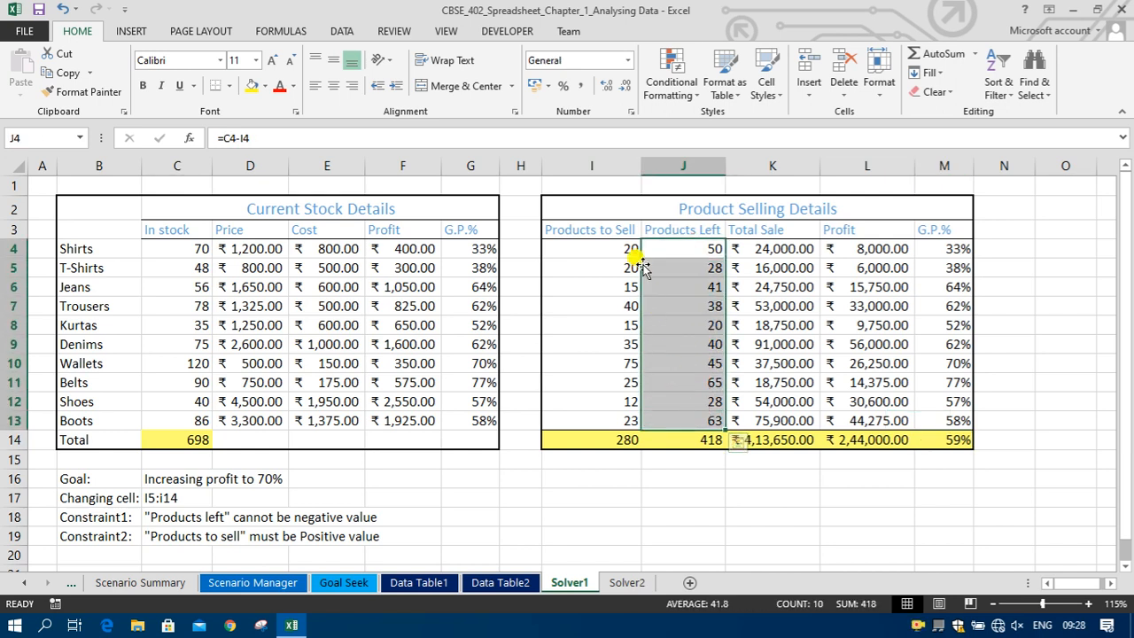
left_click(629, 249)
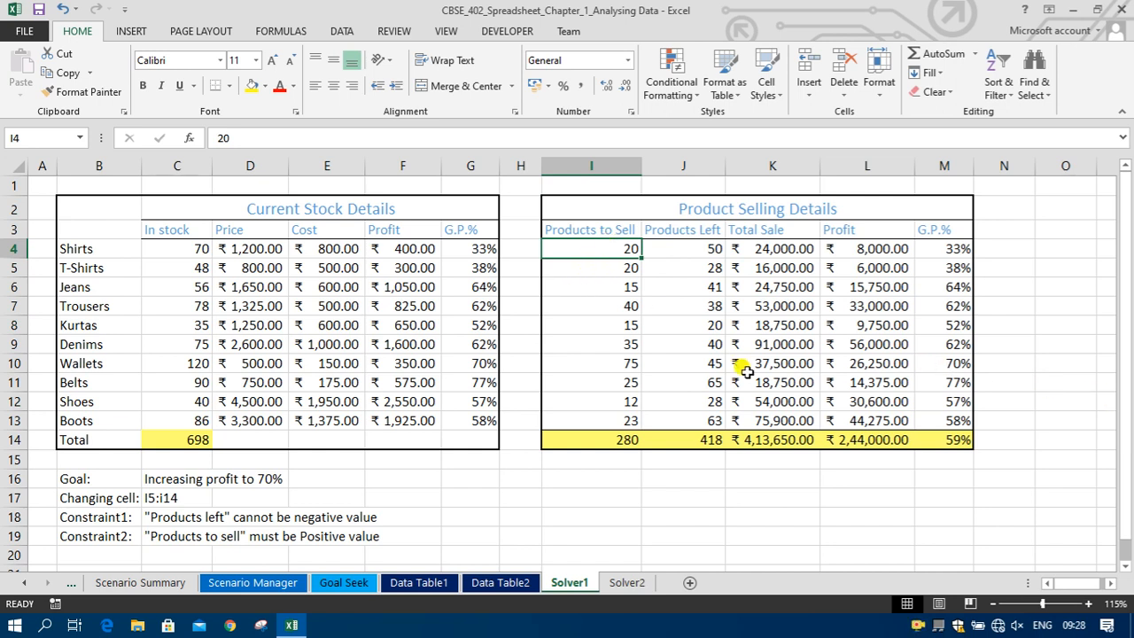
left_click(626, 364)
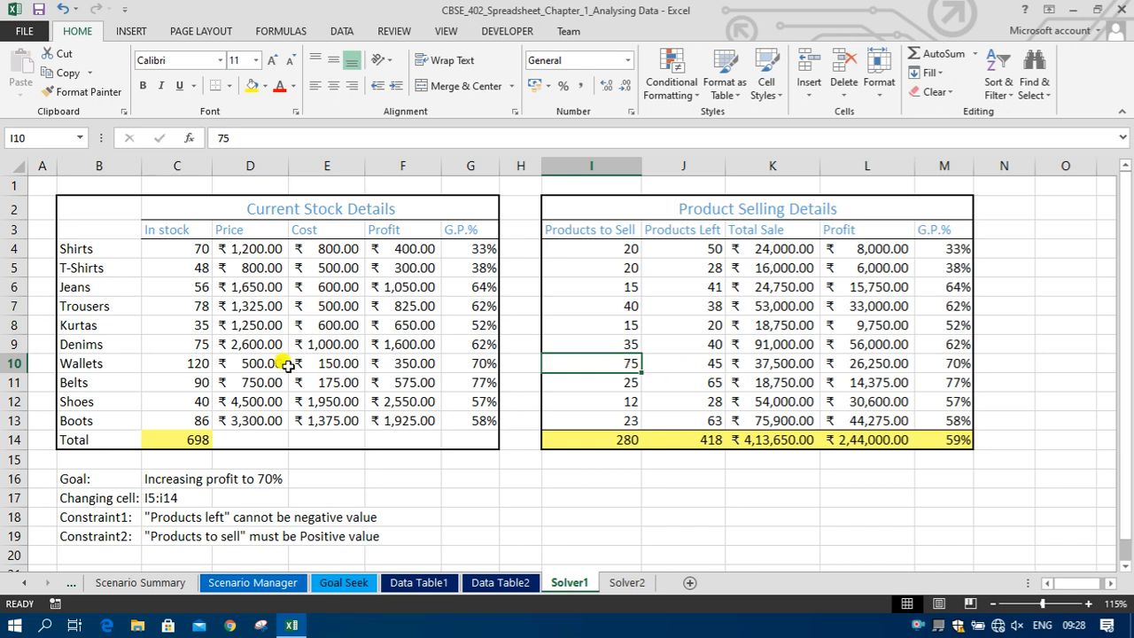
left_click(195, 362)
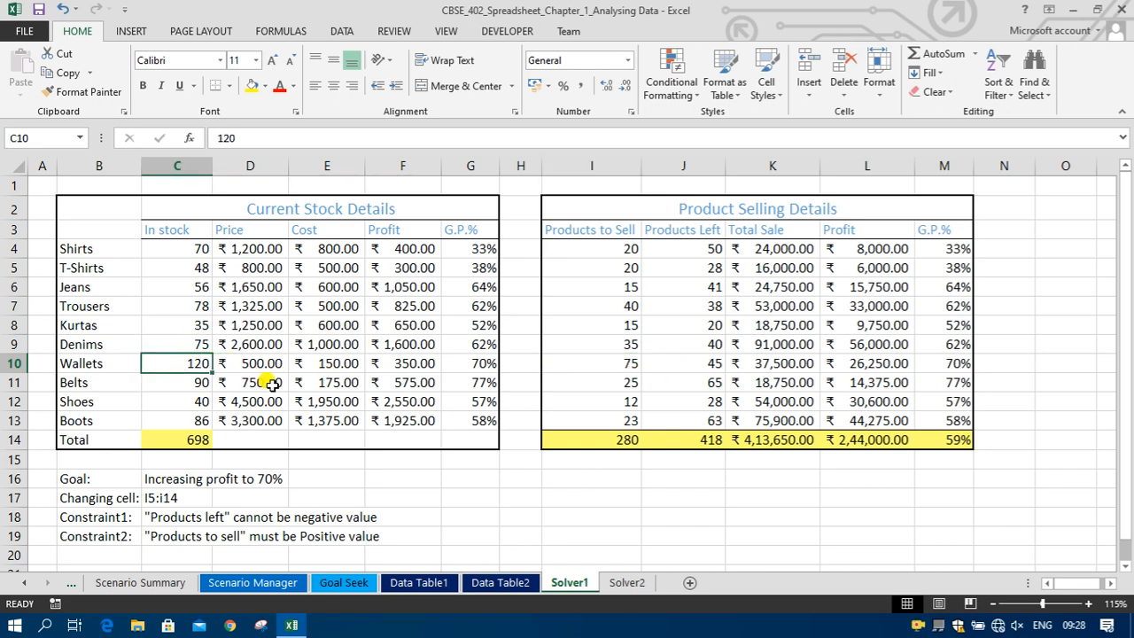
left_click(694, 364)
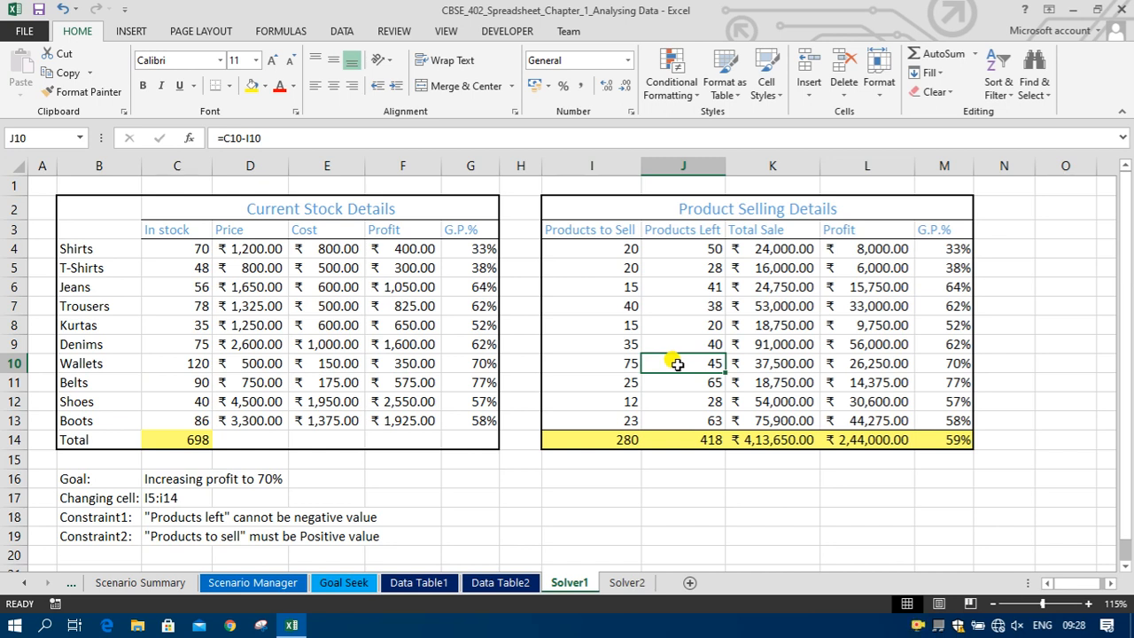
Step: Check Products Left cells J4:J13 against the no-negative-value constraint, using the Denims row as an example
left_click_drag(705, 251, 700, 414)
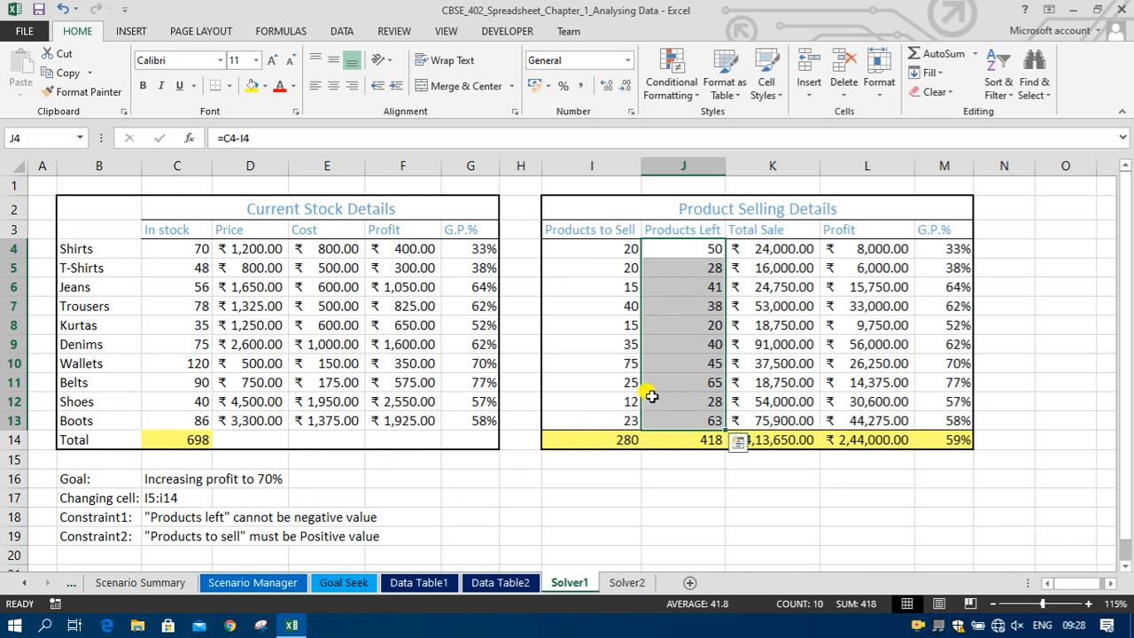
left_click(707, 346)
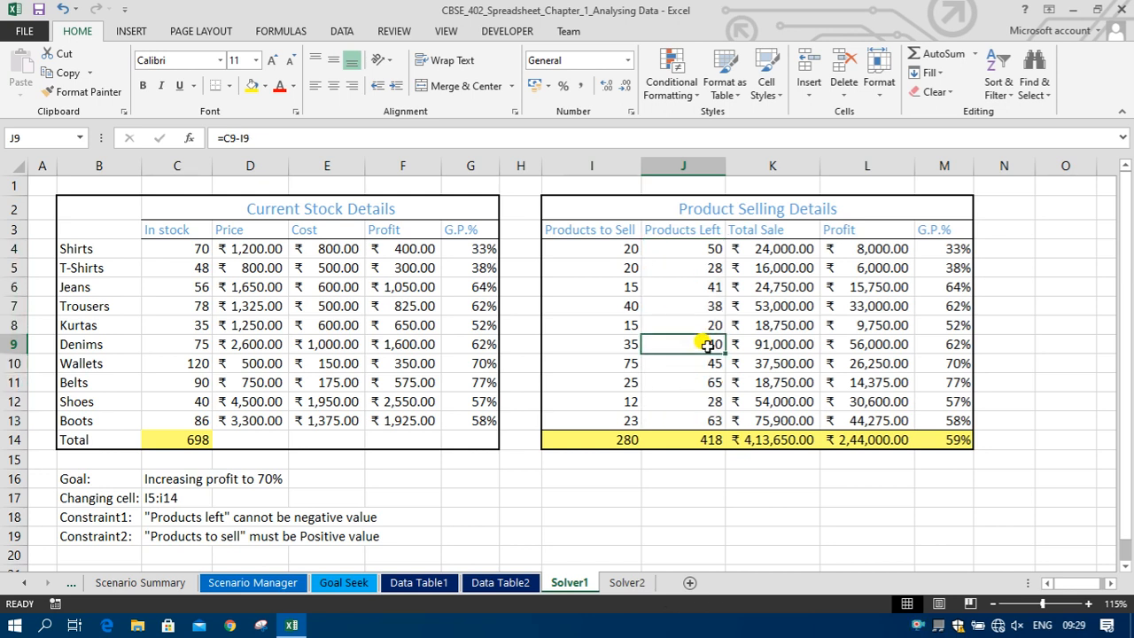
left_click(624, 344)
left_click(678, 342)
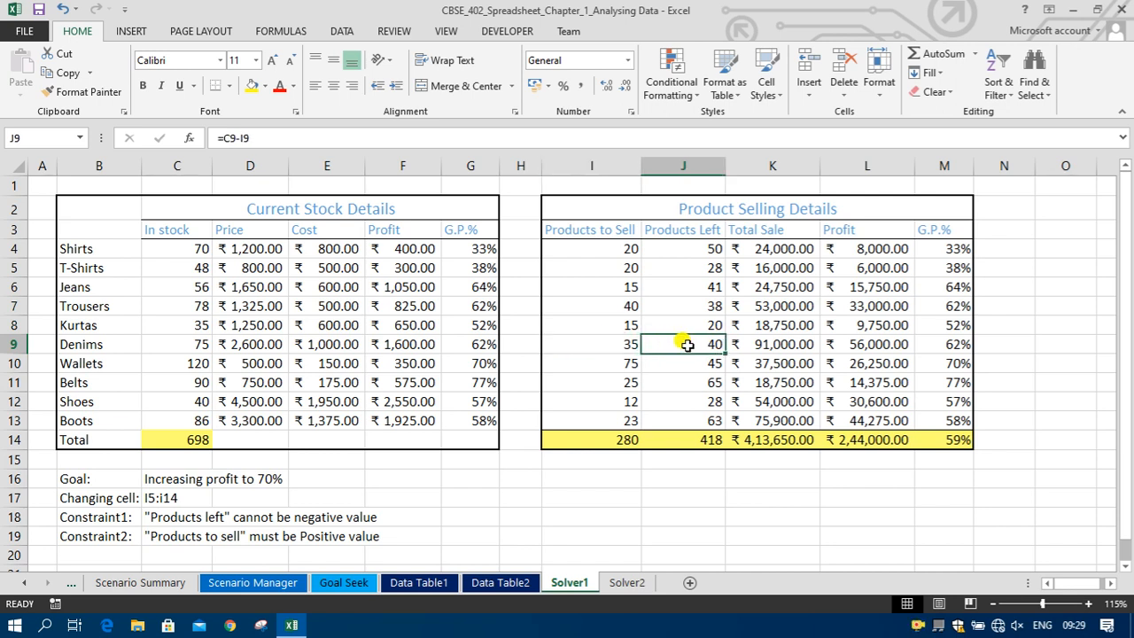
left_click(705, 249)
left_click_drag(705, 250, 709, 417)
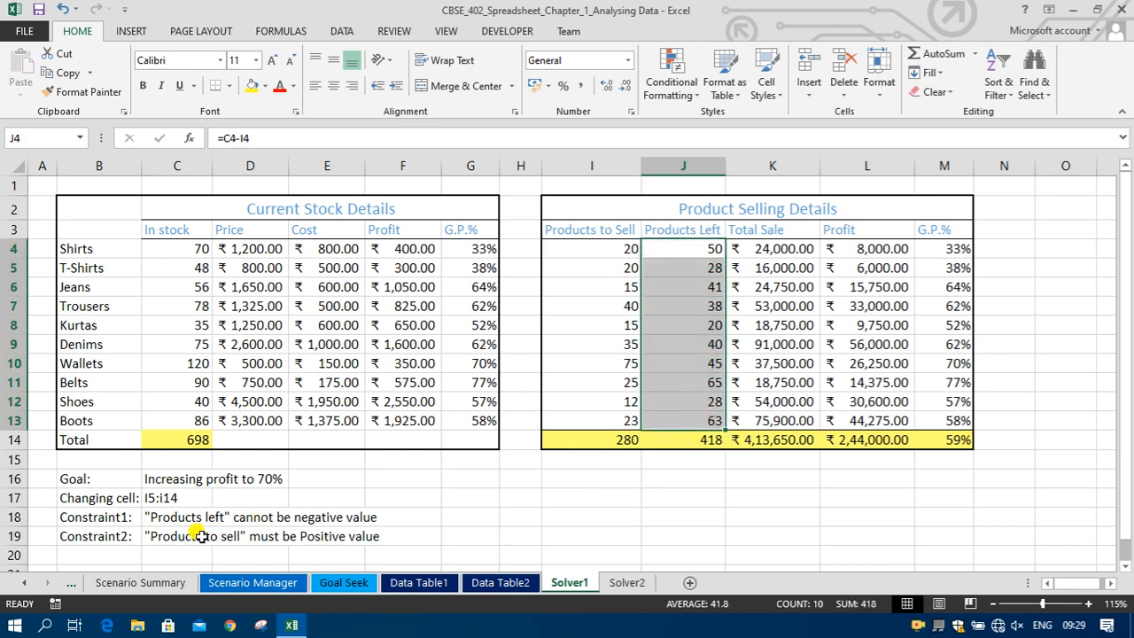
Step: Review the second constraint and the Products to Sell cells I4:I13 that it requires to be positive
left_click_drag(202, 537, 330, 537)
left_click_drag(625, 248, 608, 413)
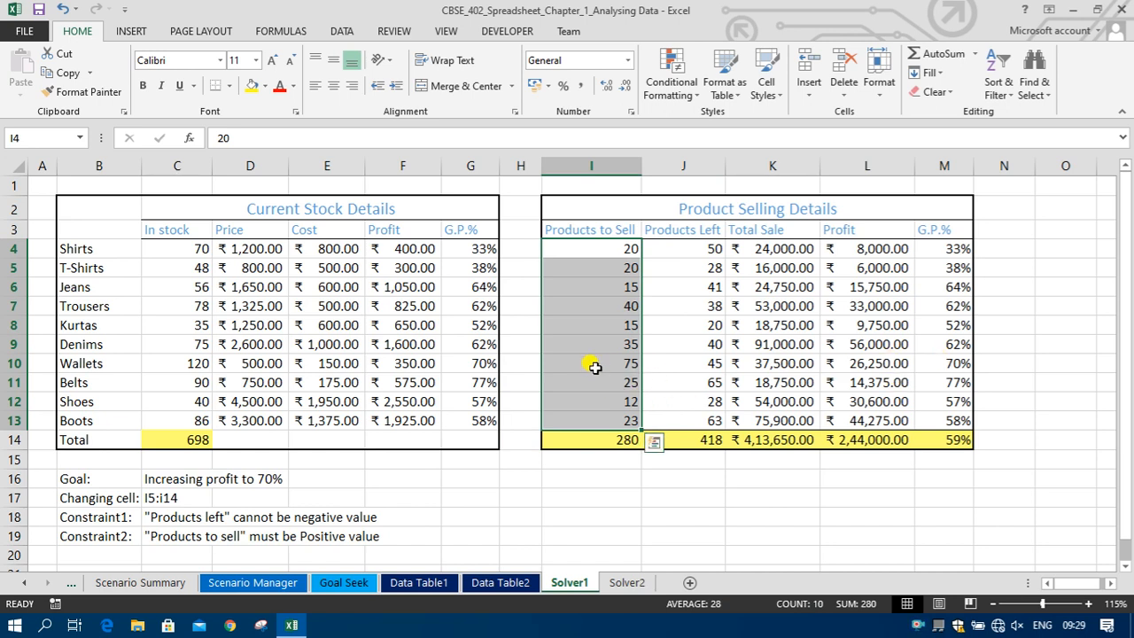
left_click(597, 364)
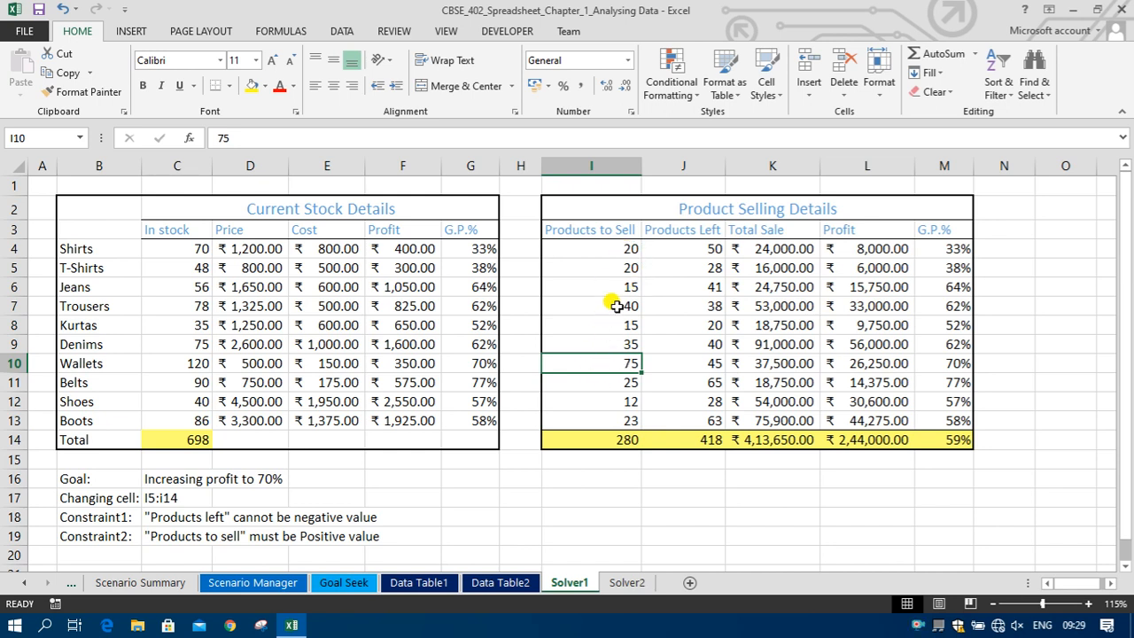
left_click(610, 253)
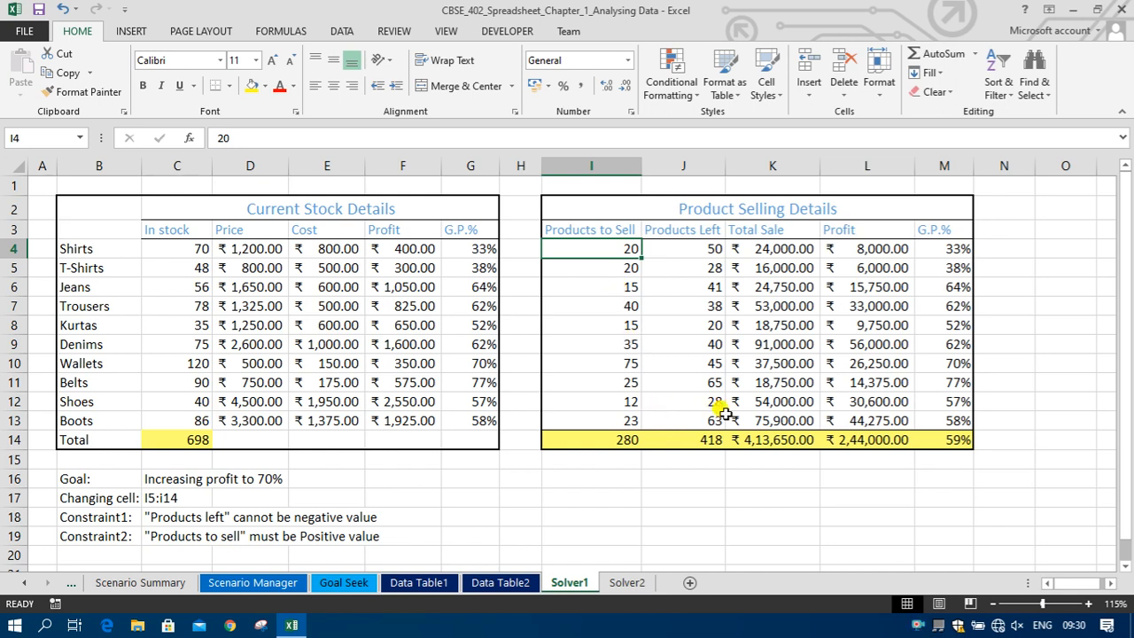
Step: Select the total G.P.% cell M14 and enable the Solver Add-in among the Excel add-ins
left_click(946, 438)
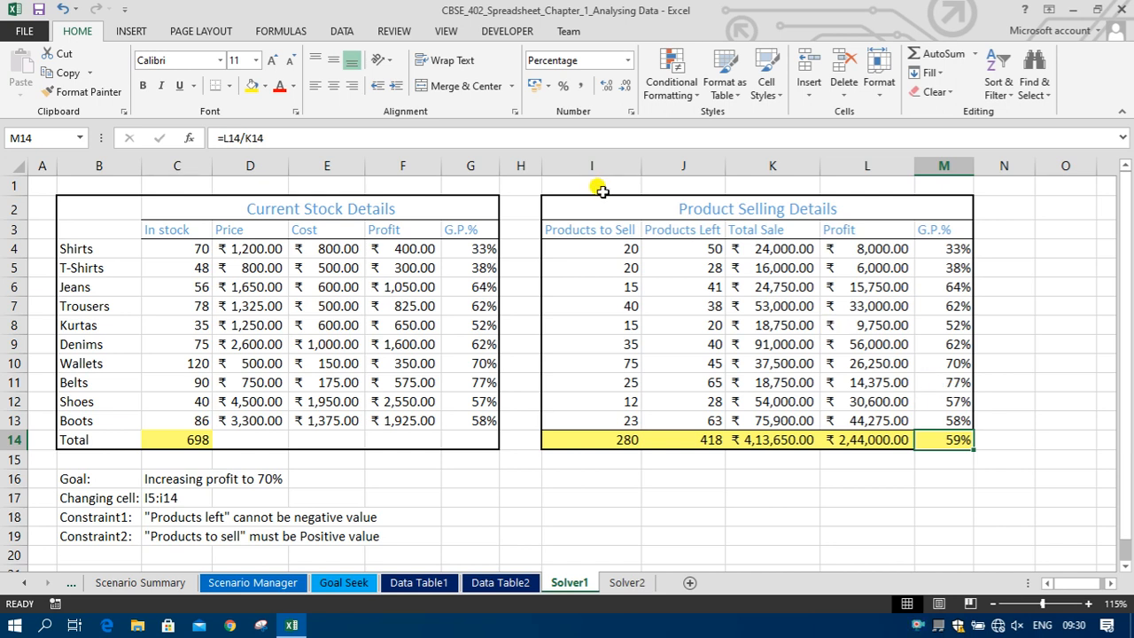
left_click(342, 34)
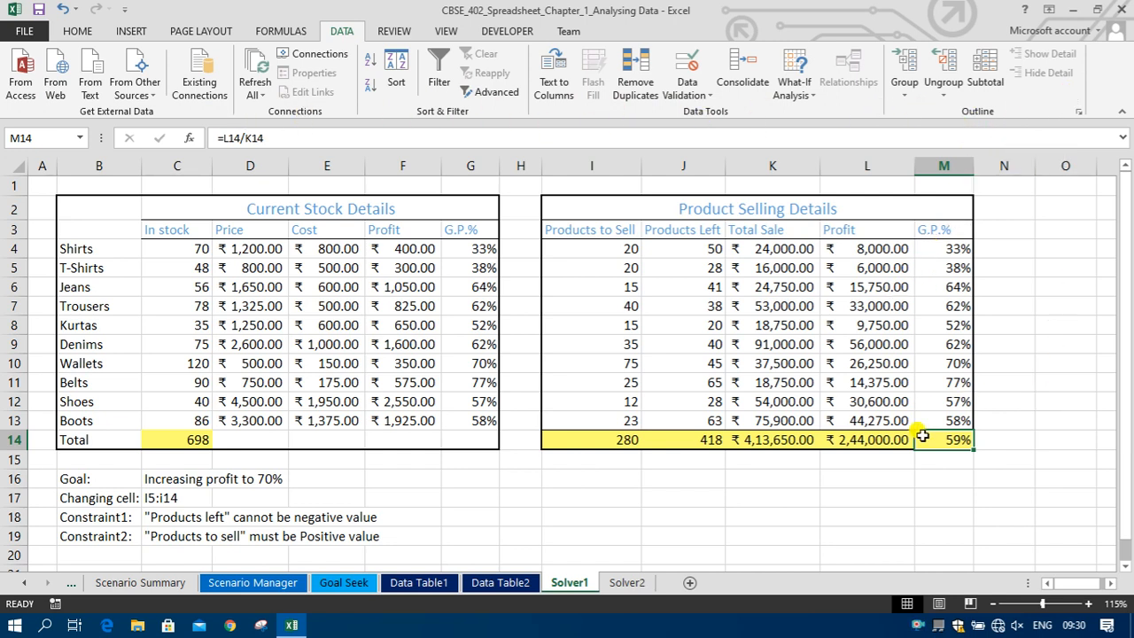
left_click(24, 30)
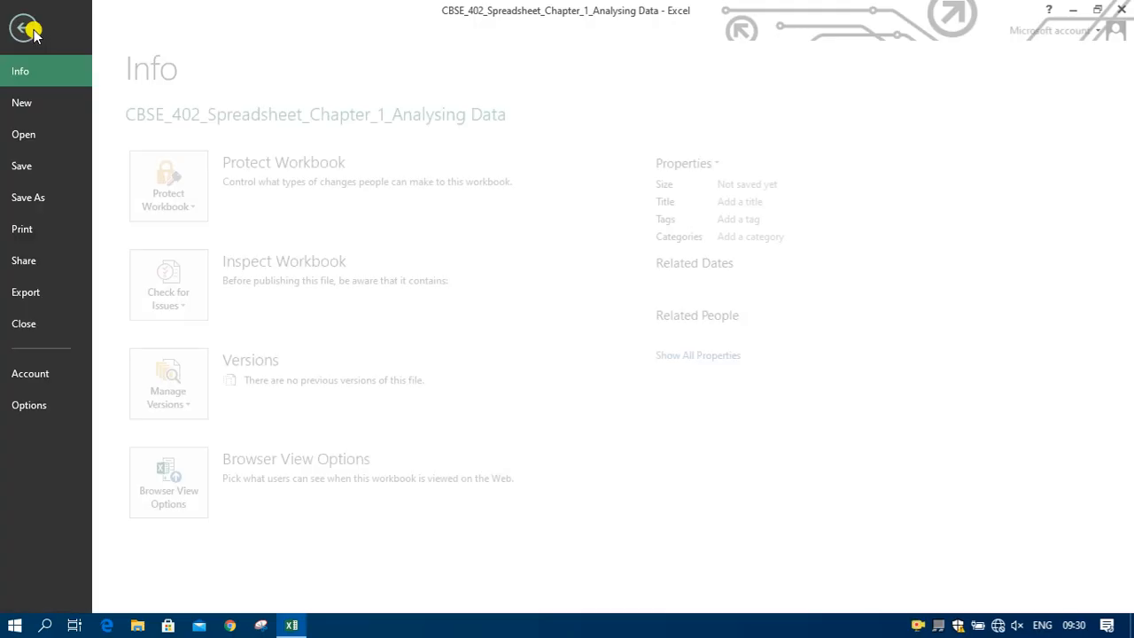
left_click(47, 399)
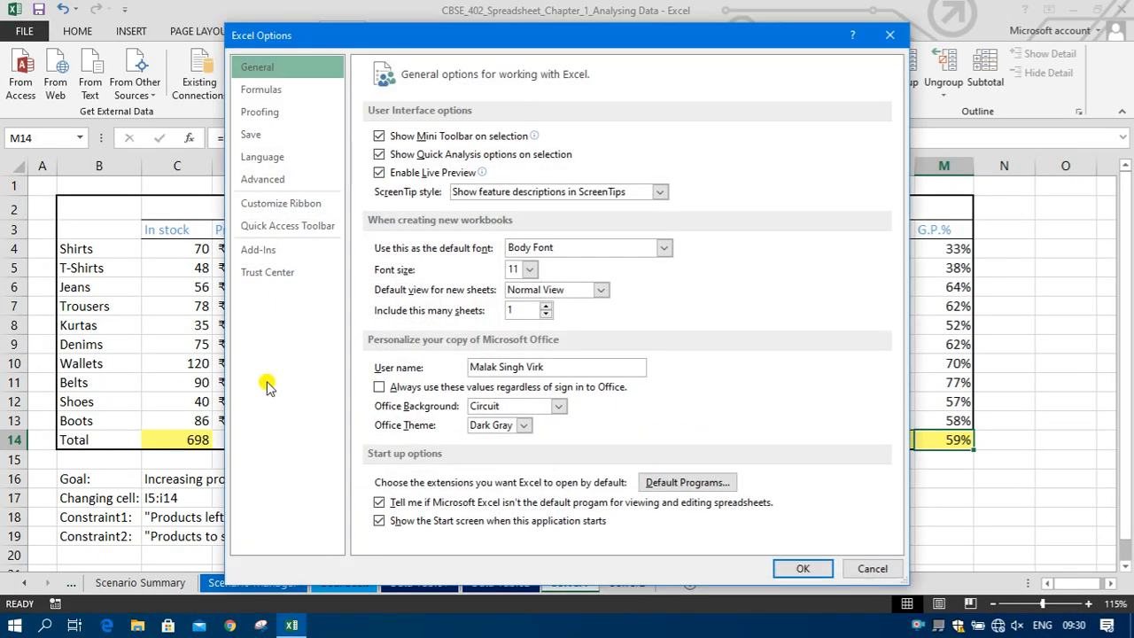
left_click(268, 257)
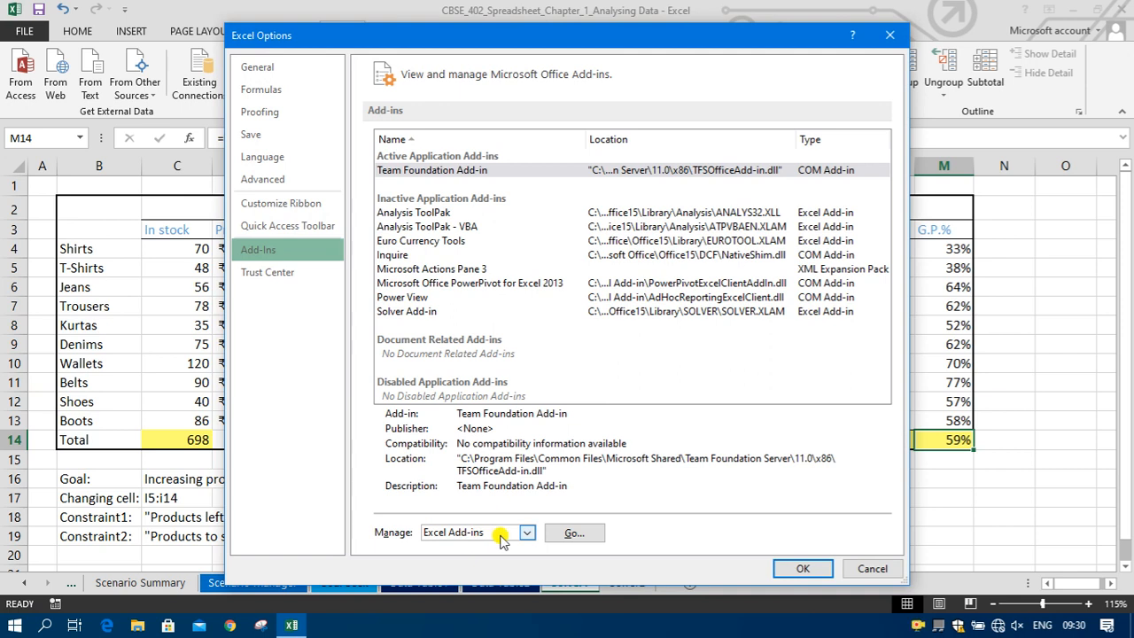
left_click(571, 532)
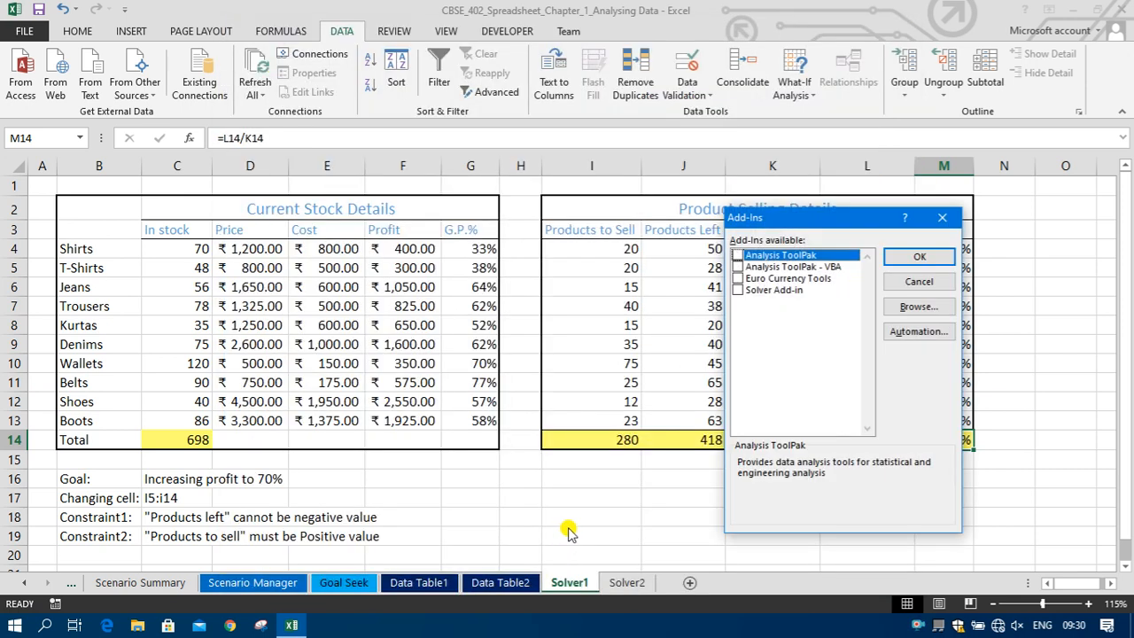
left_click(739, 291)
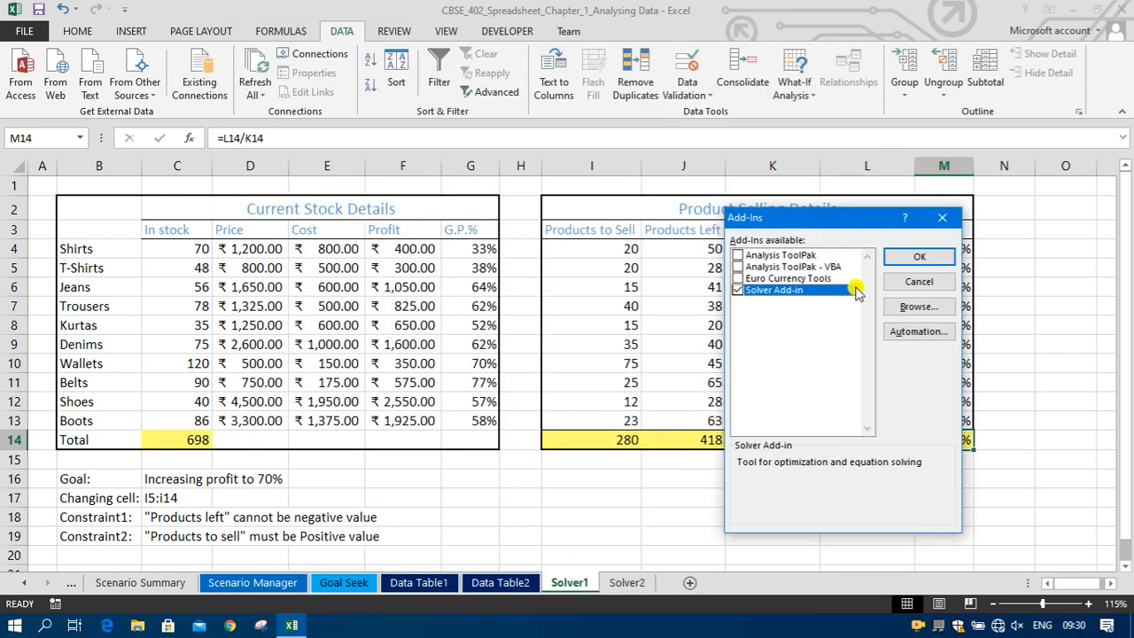
left_click(922, 256)
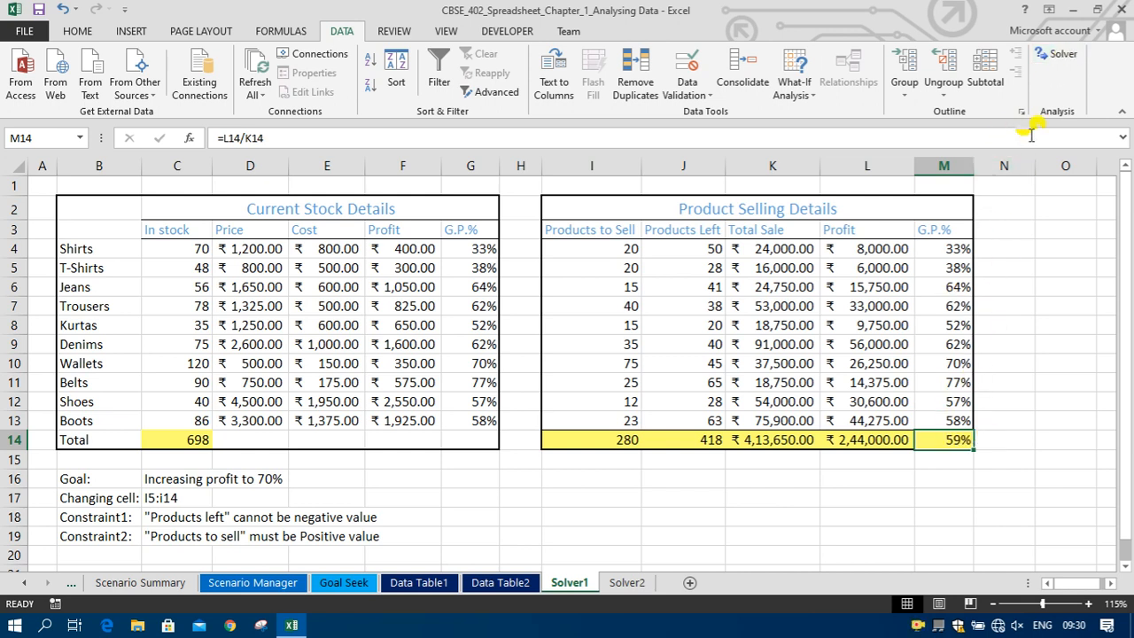
Step: Start Solver with $M$14 as the objective and set its target to a value of 70%
left_click(1062, 64)
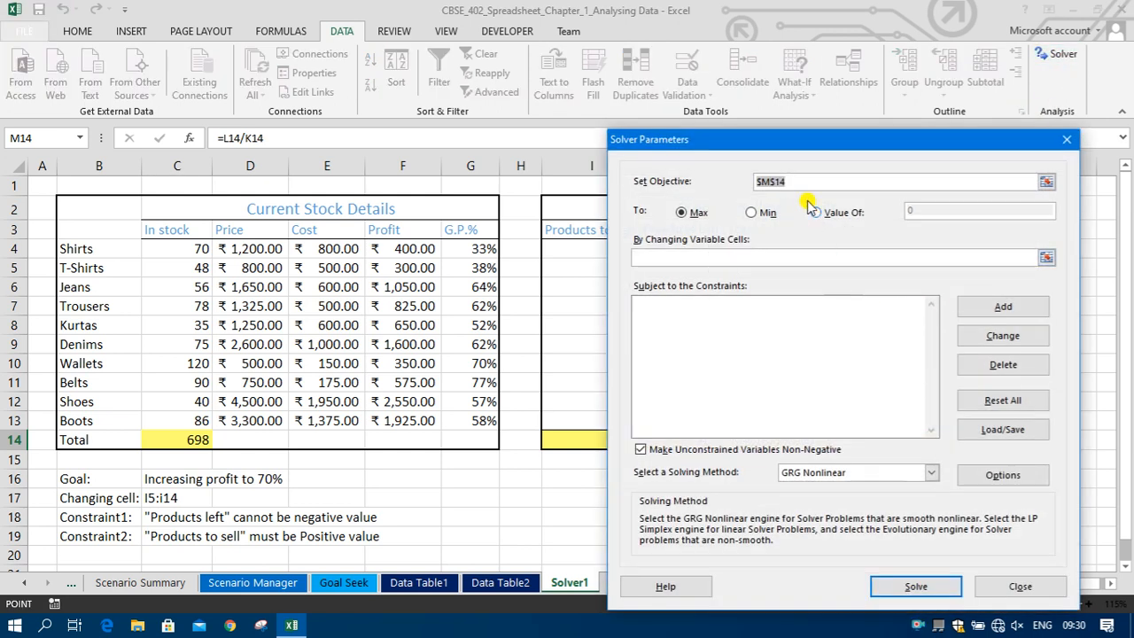
left_click_drag(820, 140, 349, 131)
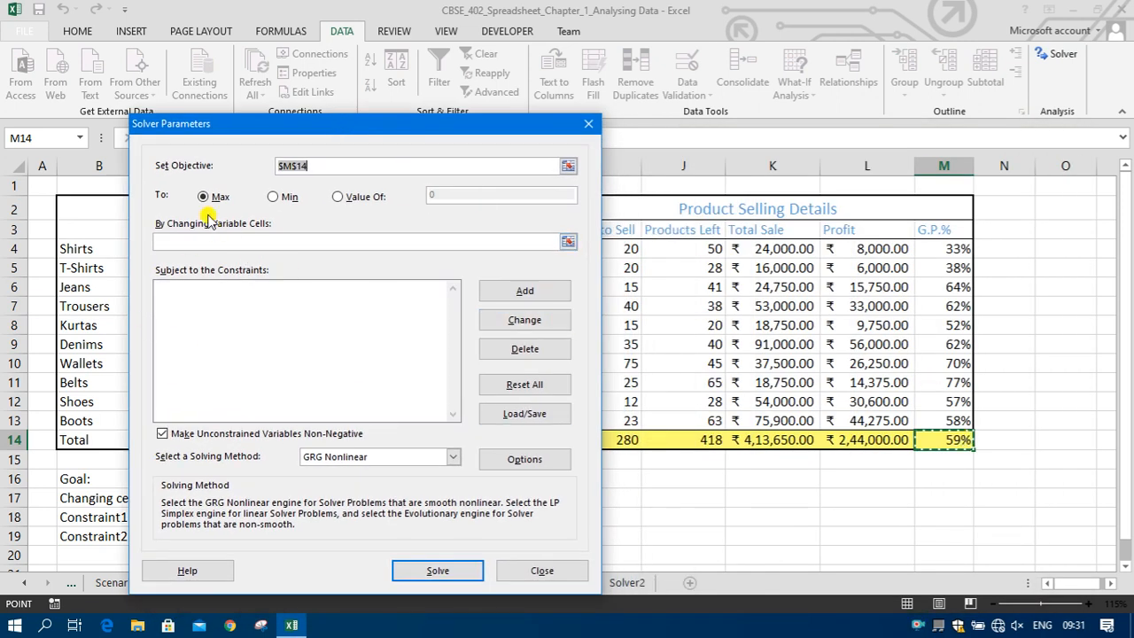
left_click(358, 197)
left_click(450, 195)
key("BackSpace")
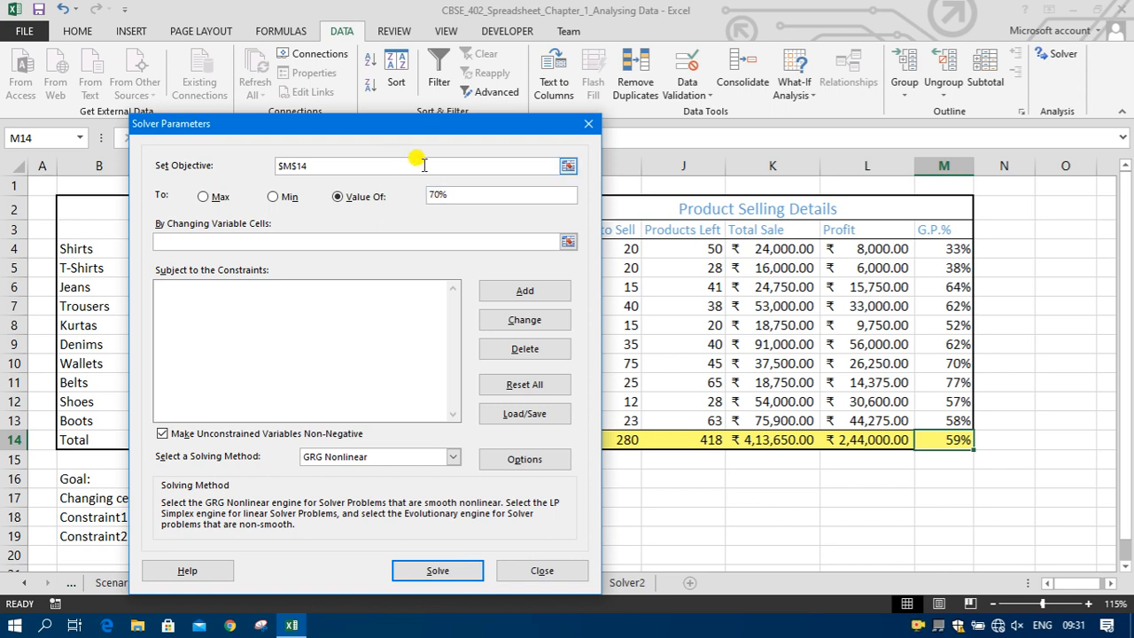
Step: Set Solver's changing variable cells to the Products to Sell range $I$4:$I$13
left_click_drag(424, 129, 427, 98)
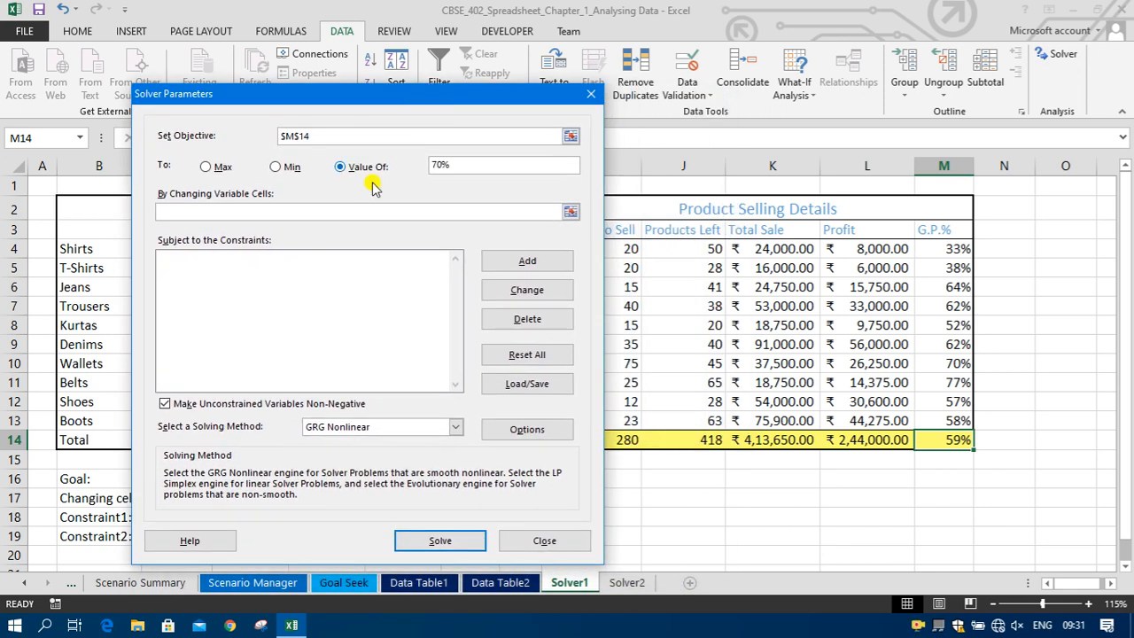
left_click(299, 210)
left_click_drag(349, 94, 785, 99)
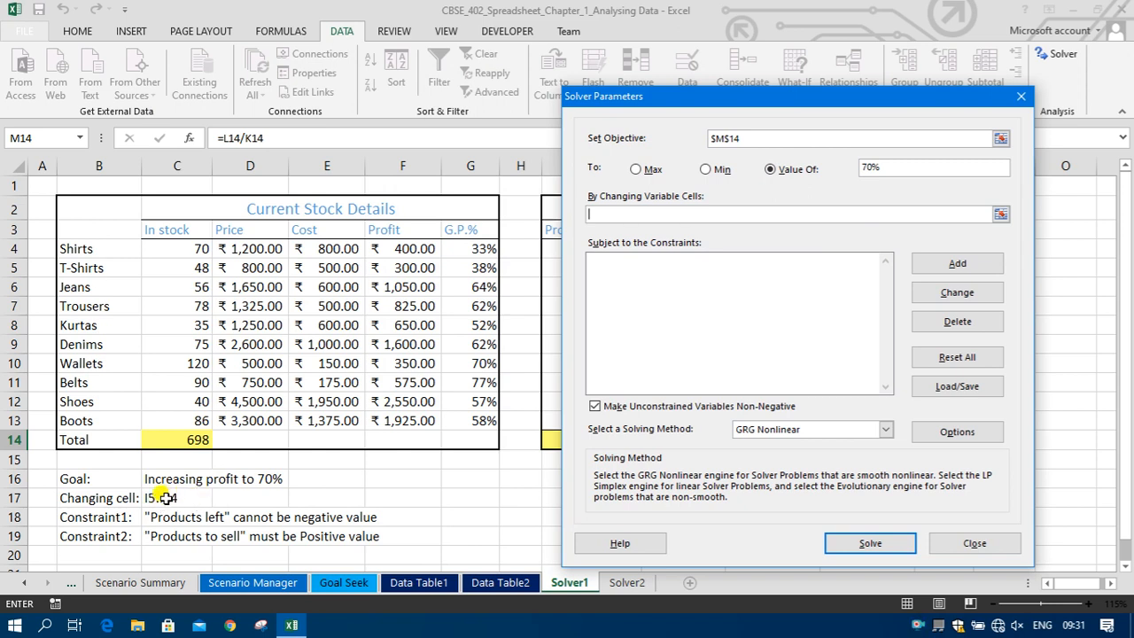
left_click(719, 90)
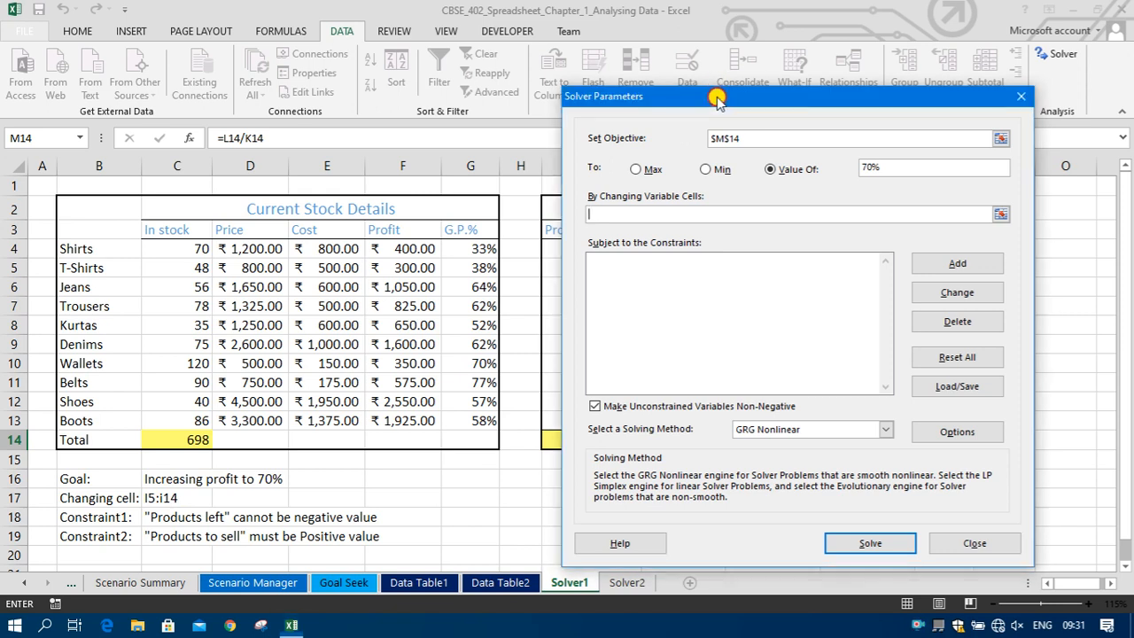
left_click_drag(719, 90, 866, 66)
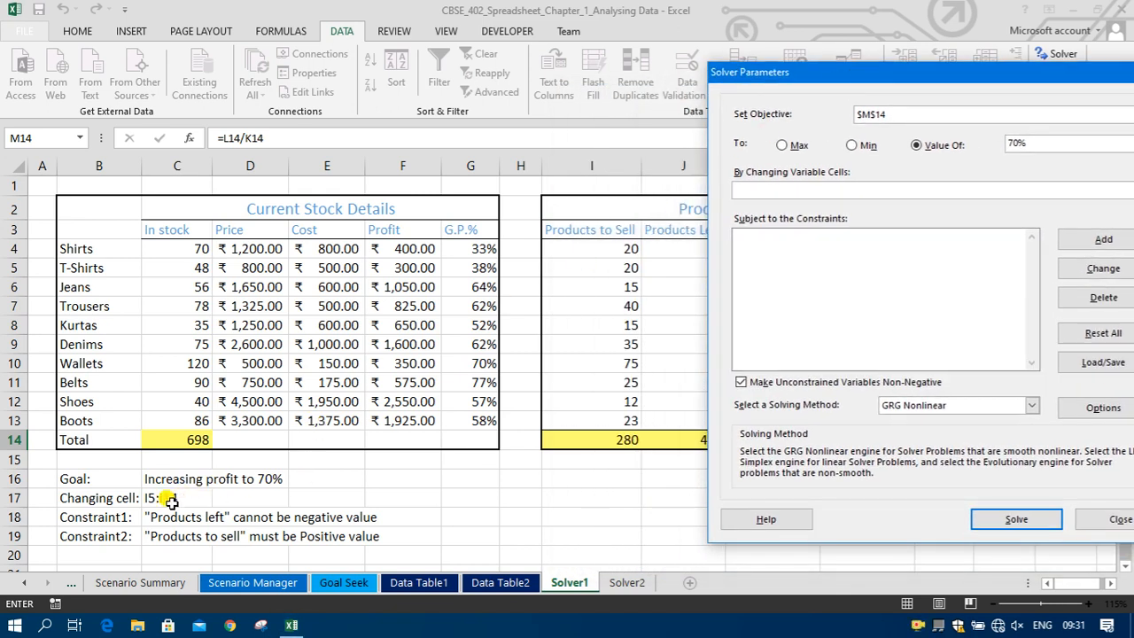
left_click_drag(626, 247, 629, 414)
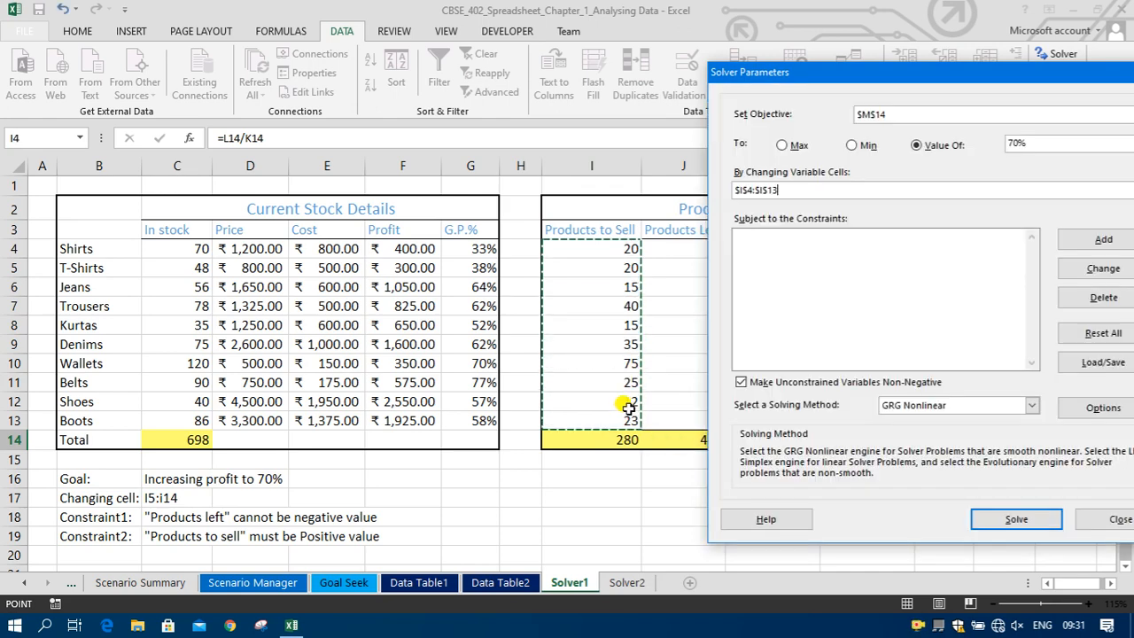
left_click_drag(896, 78, 467, 91)
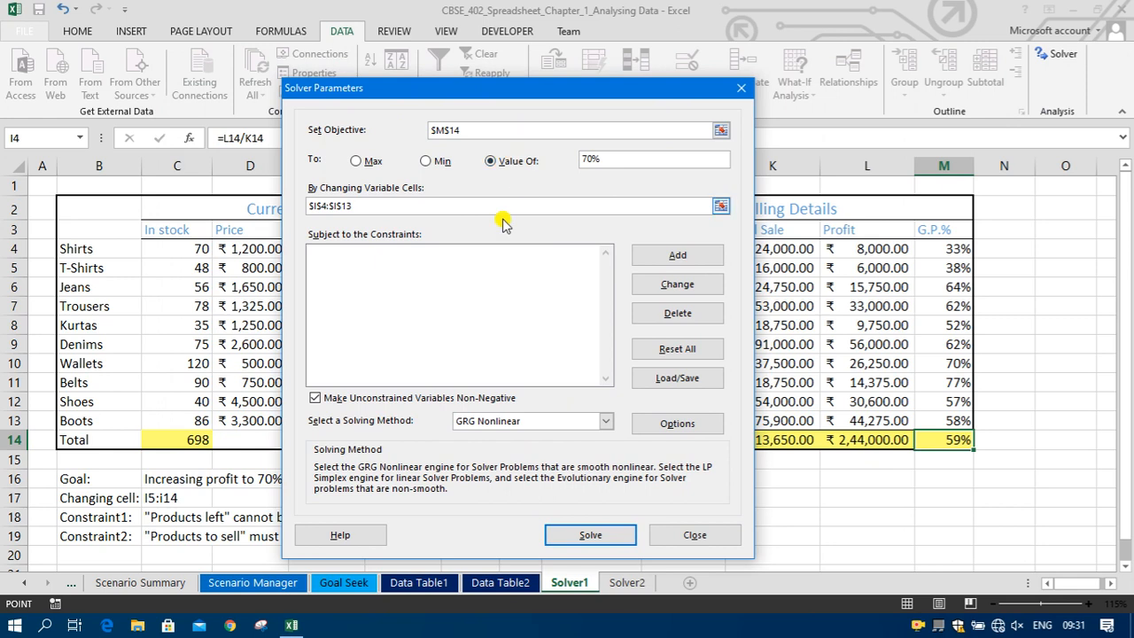
Step: Add a Solver constraint requiring the Products Left range $J$4:$J$13 to be >= 0
left_click(461, 321)
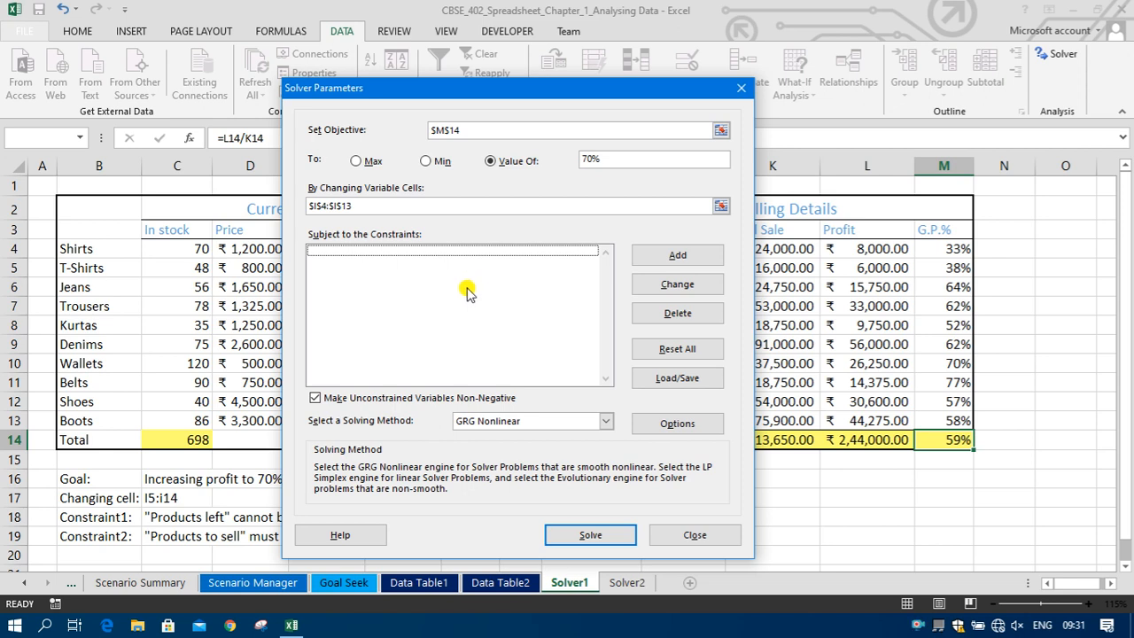
left_click(664, 257)
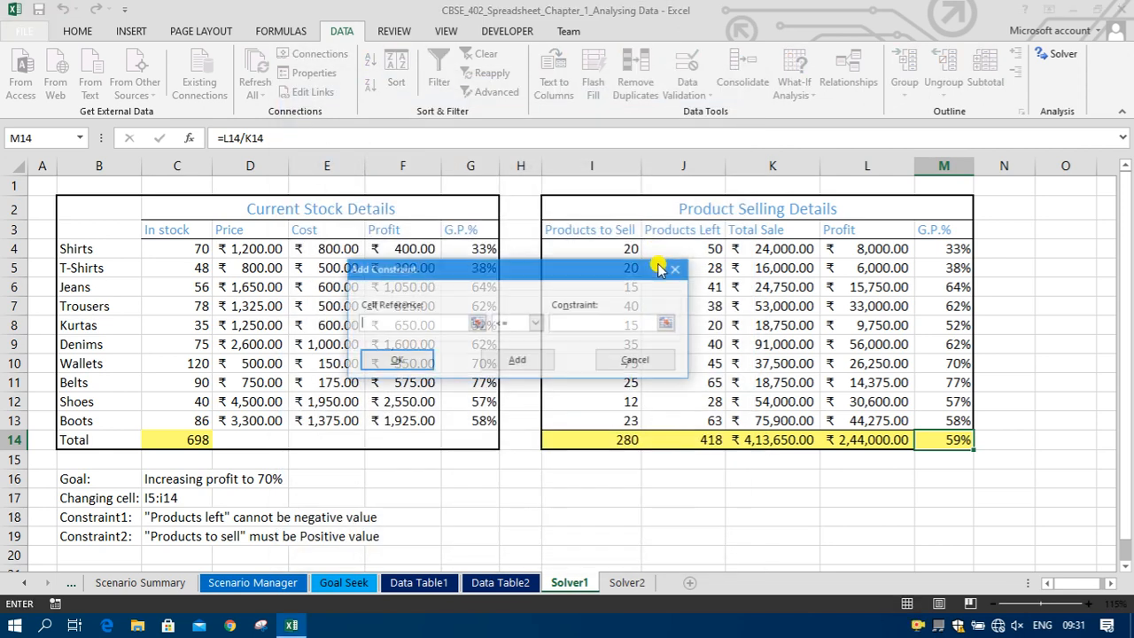
left_click_drag(522, 271, 337, 264)
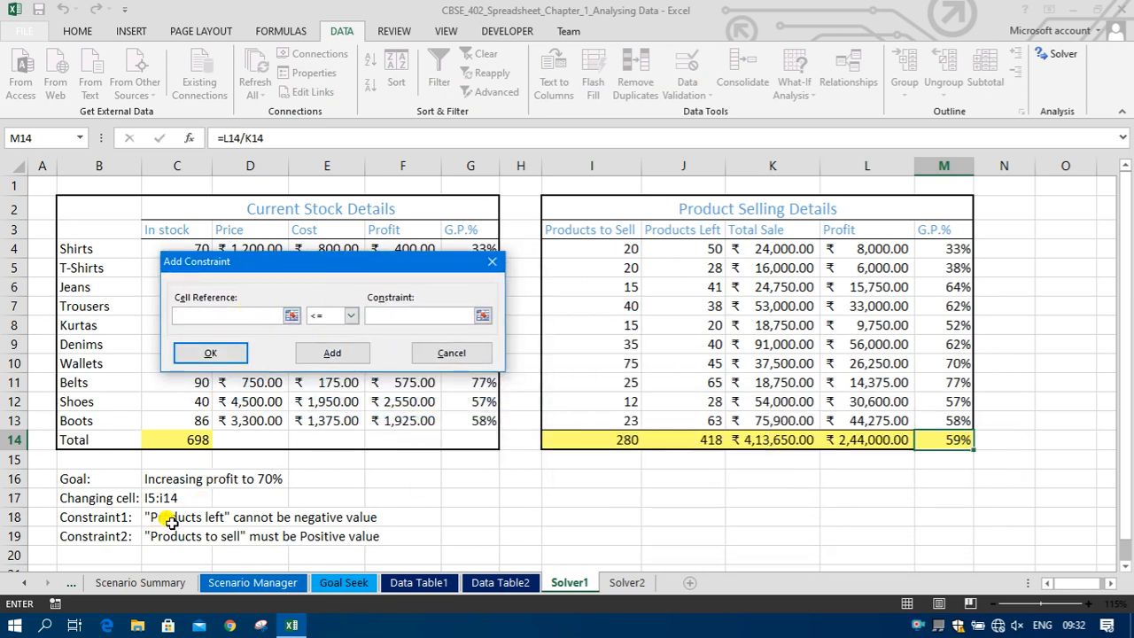
left_click_drag(678, 248, 690, 421)
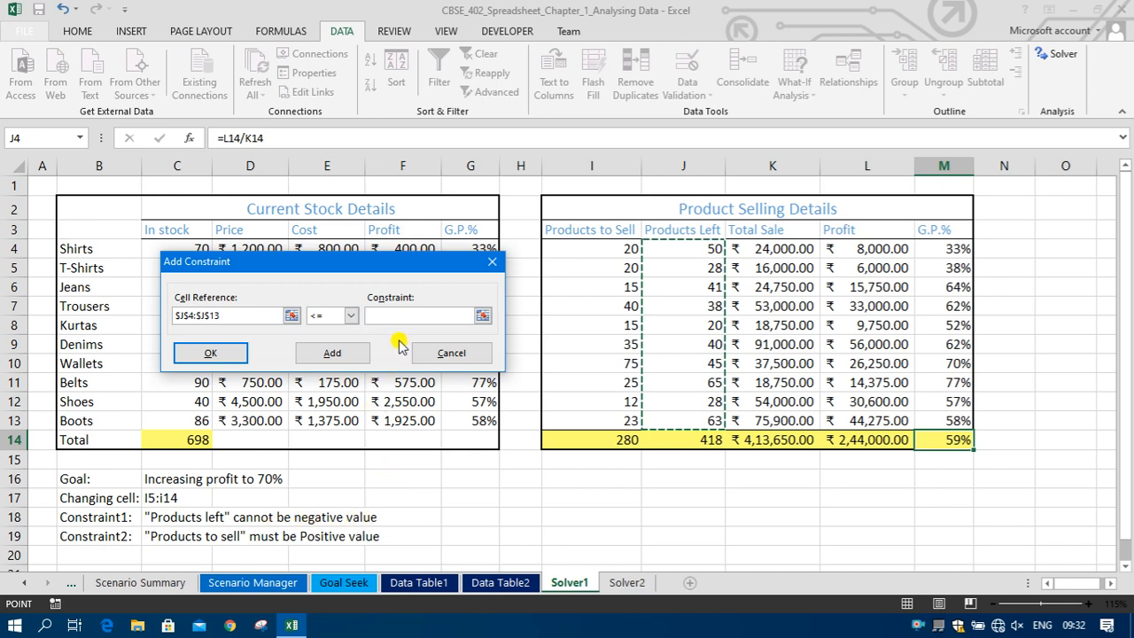
left_click(341, 317)
left_click(330, 351)
left_click(390, 319)
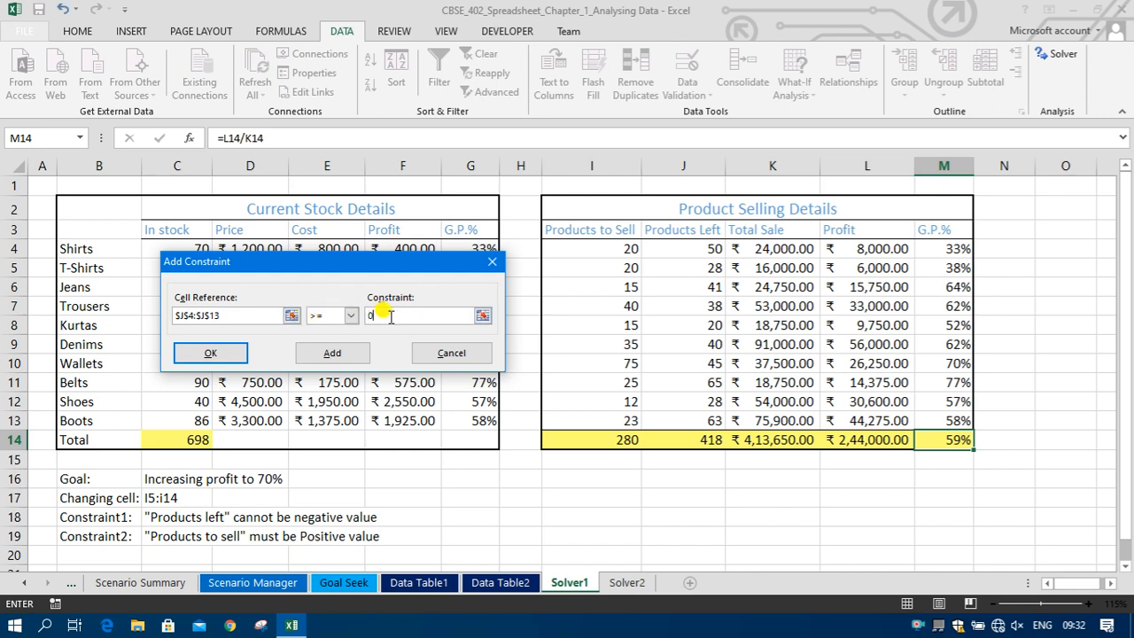
left_click(342, 352)
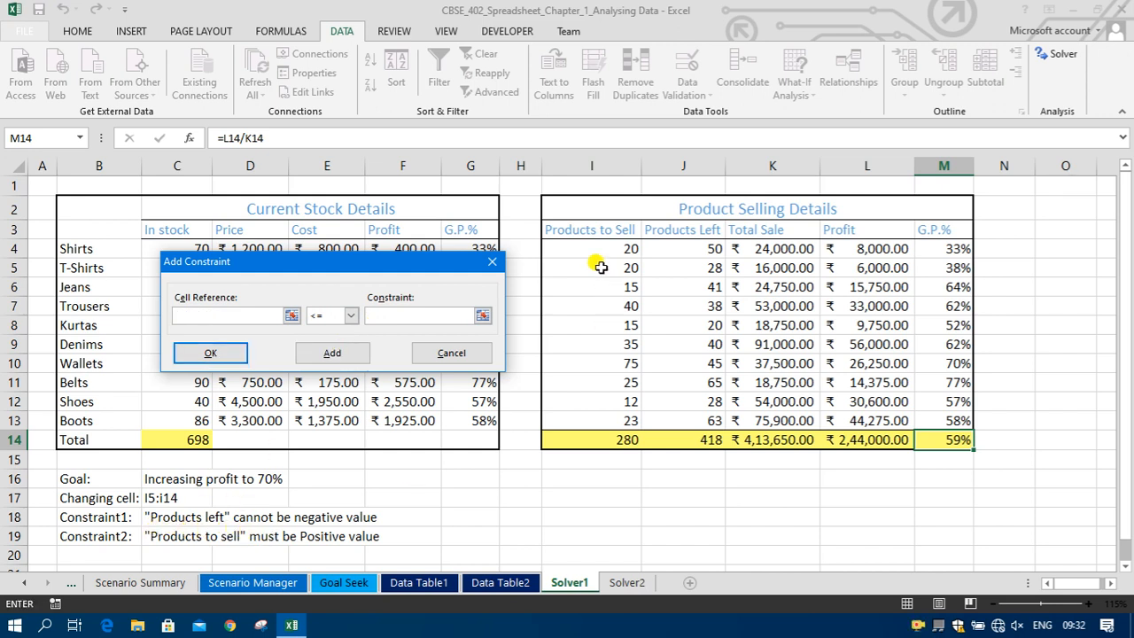
Step: Add a second constraint requiring the Products to Sell range $I$4:$I$13 to be >= 1, and return to the Solver parameters
left_click_drag(600, 249, 608, 421)
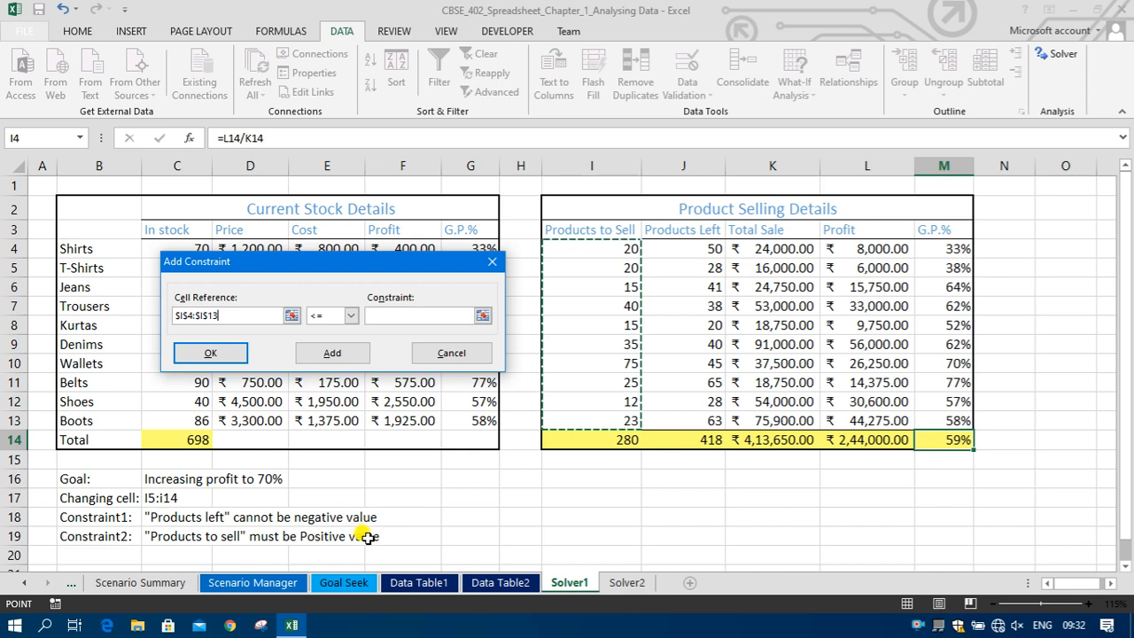
left_click(332, 316)
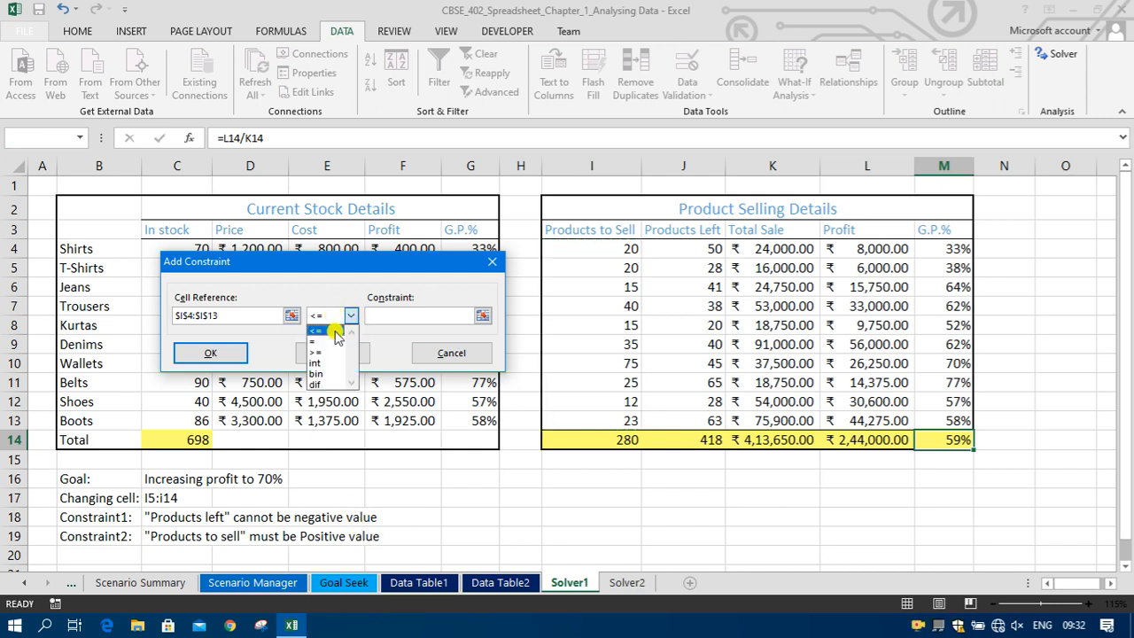
left_click(335, 352)
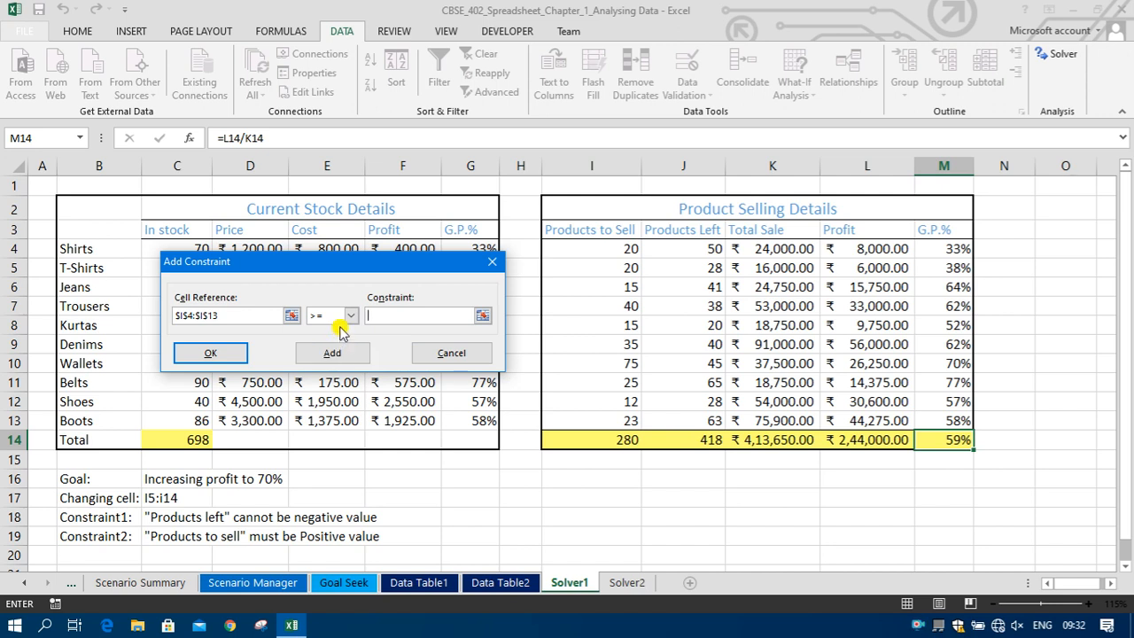
left_click(341, 318)
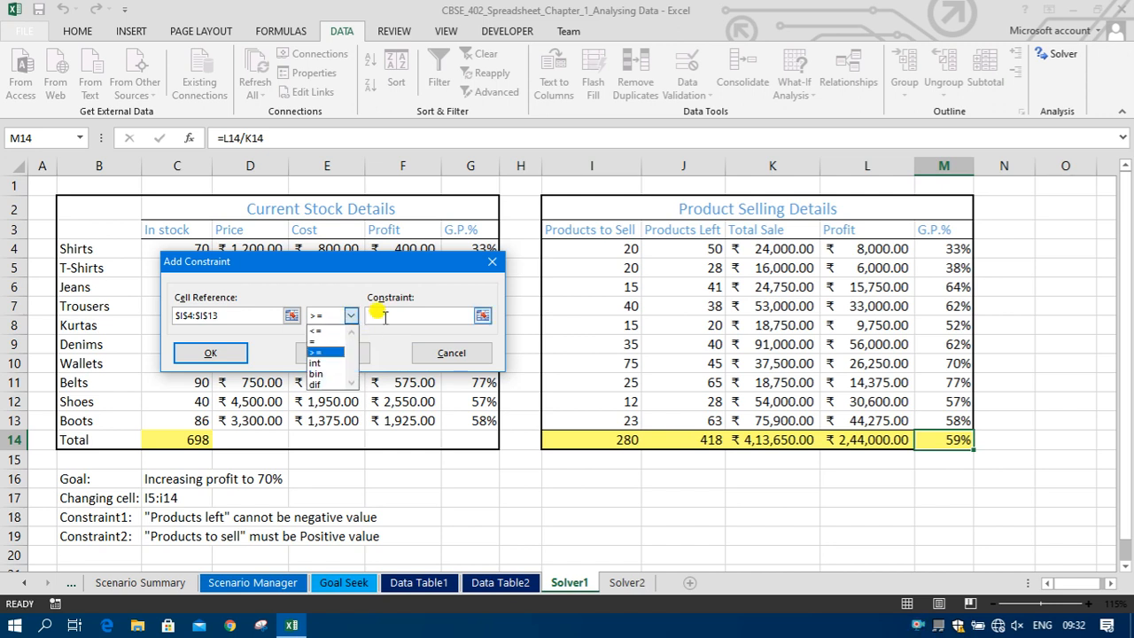
left_click(378, 313)
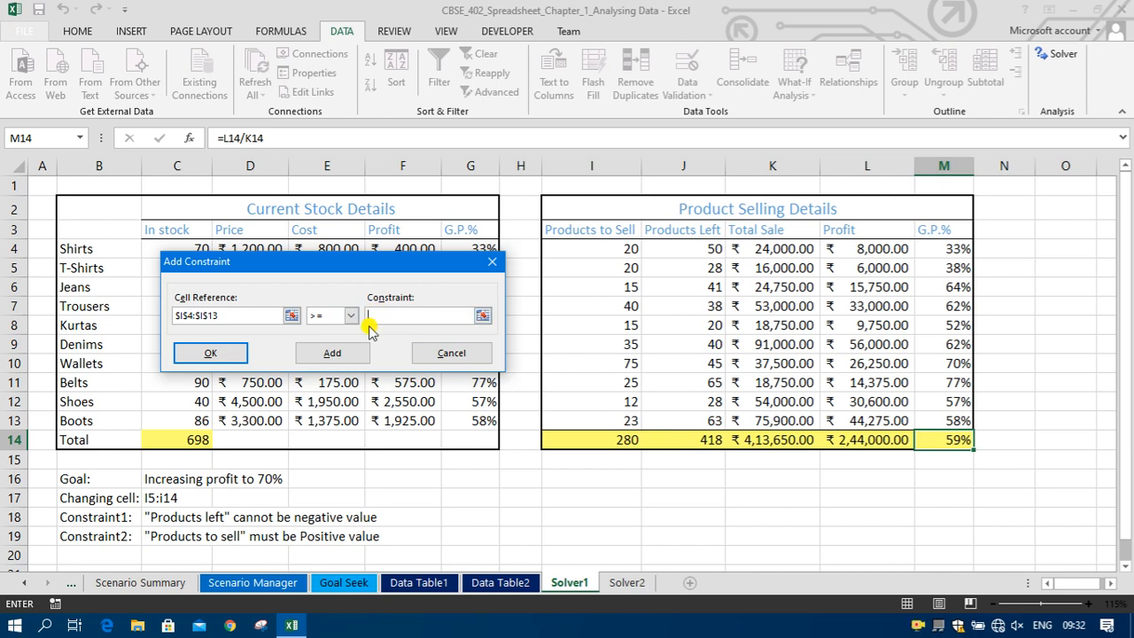
left_click(212, 353)
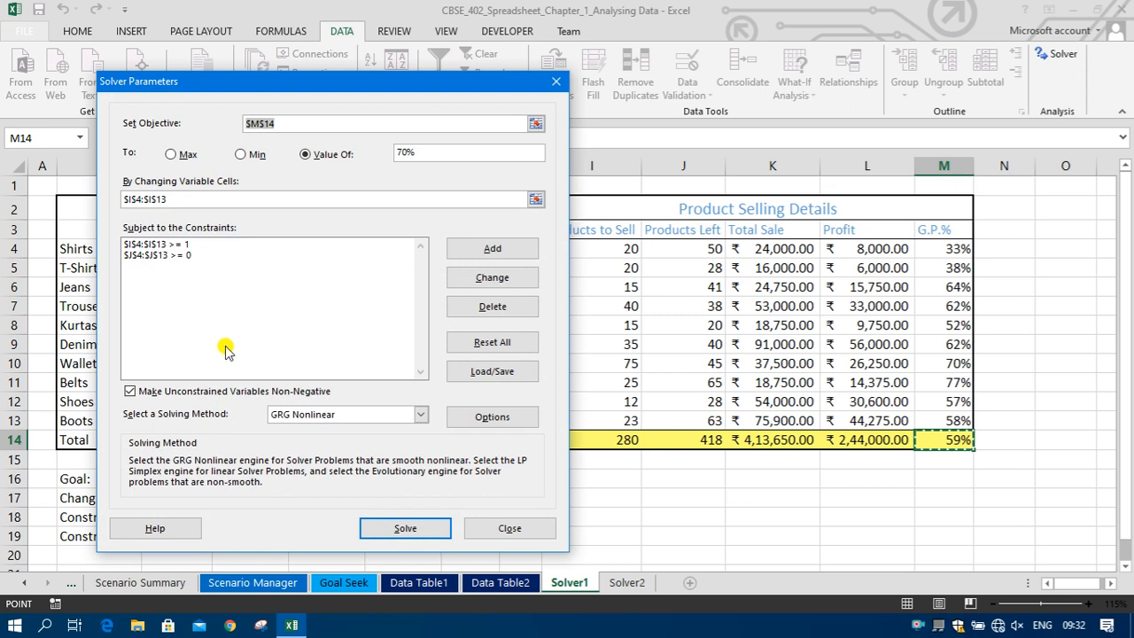
Step: Check the Solver objective, changing cells and constraints, and choose GRG Nonlinear as the solving method
left_click(302, 123)
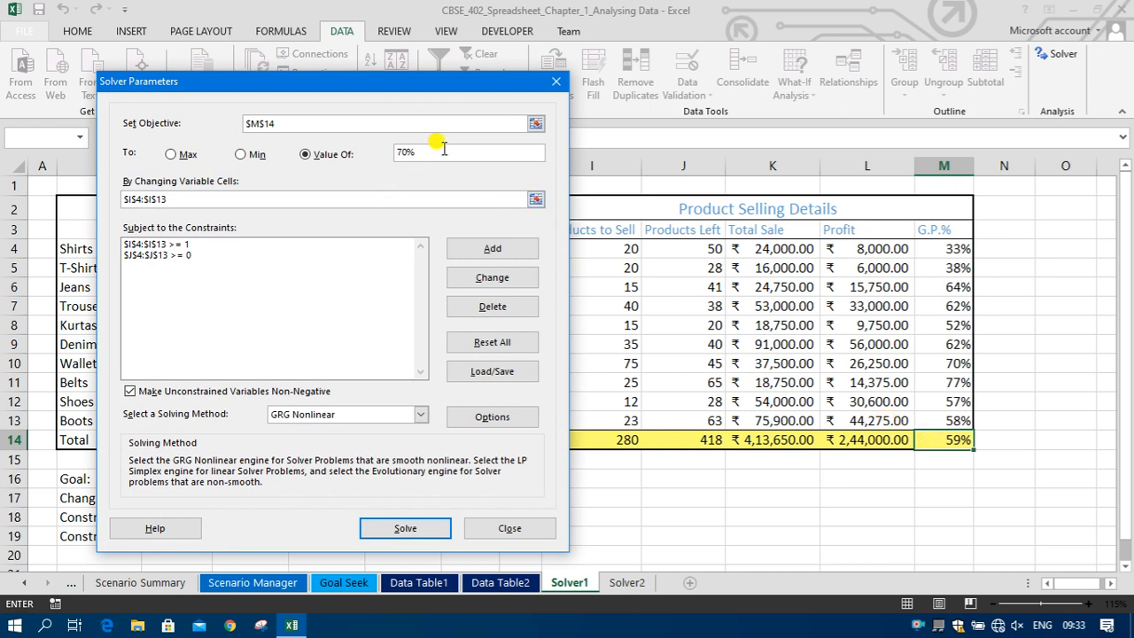
left_click(202, 200)
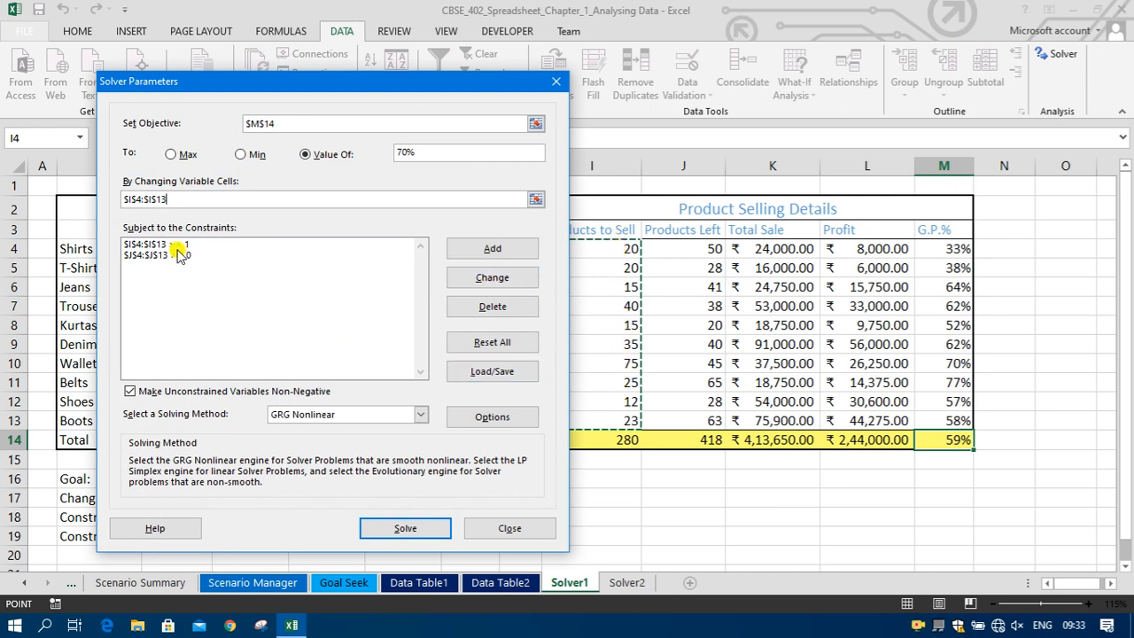
left_click(270, 343)
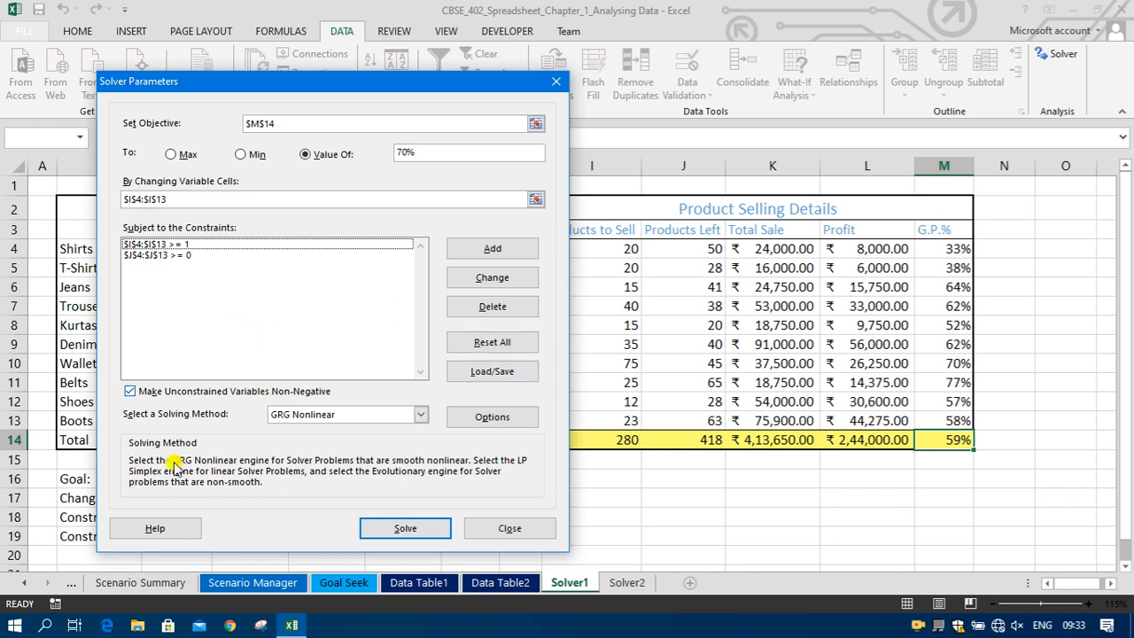
left_click(311, 417)
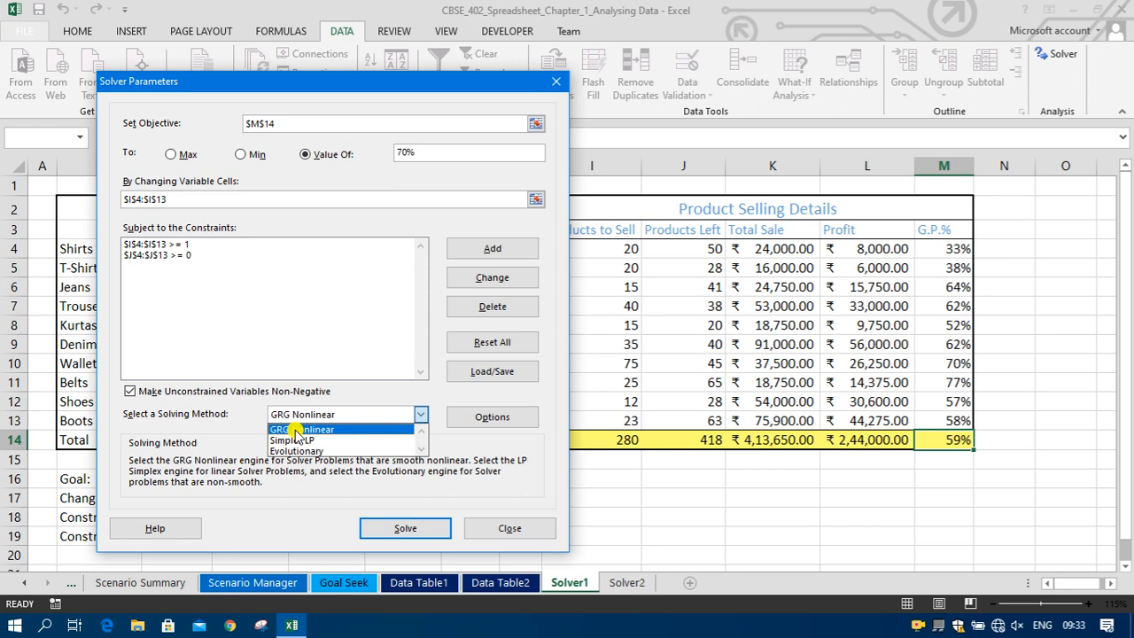
left_click(296, 431)
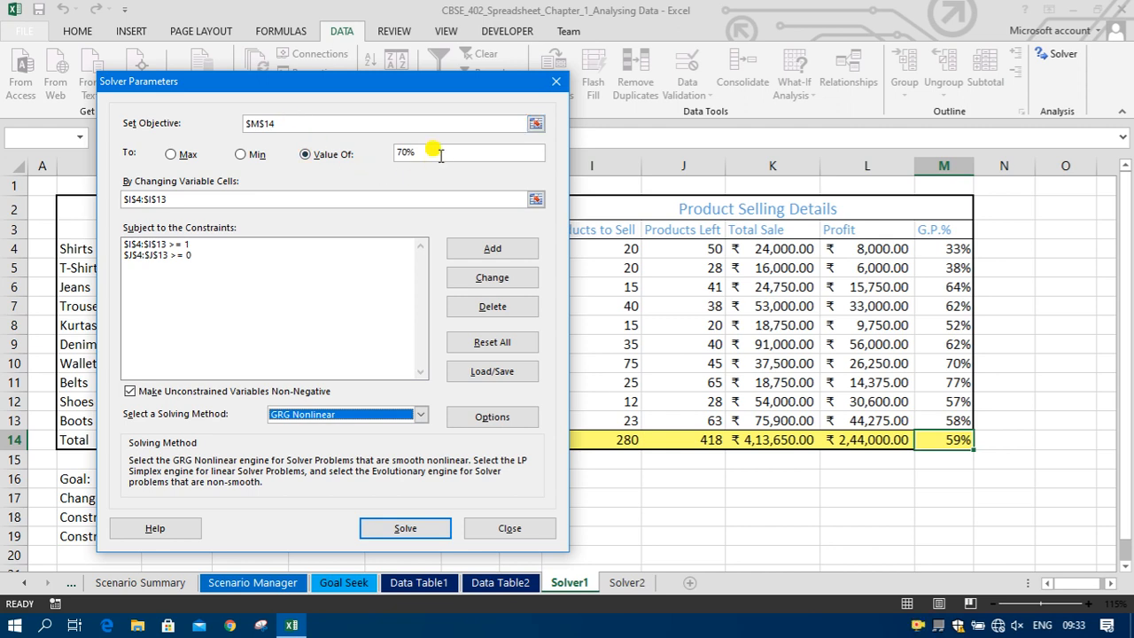
left_click(381, 202)
left_click(284, 279)
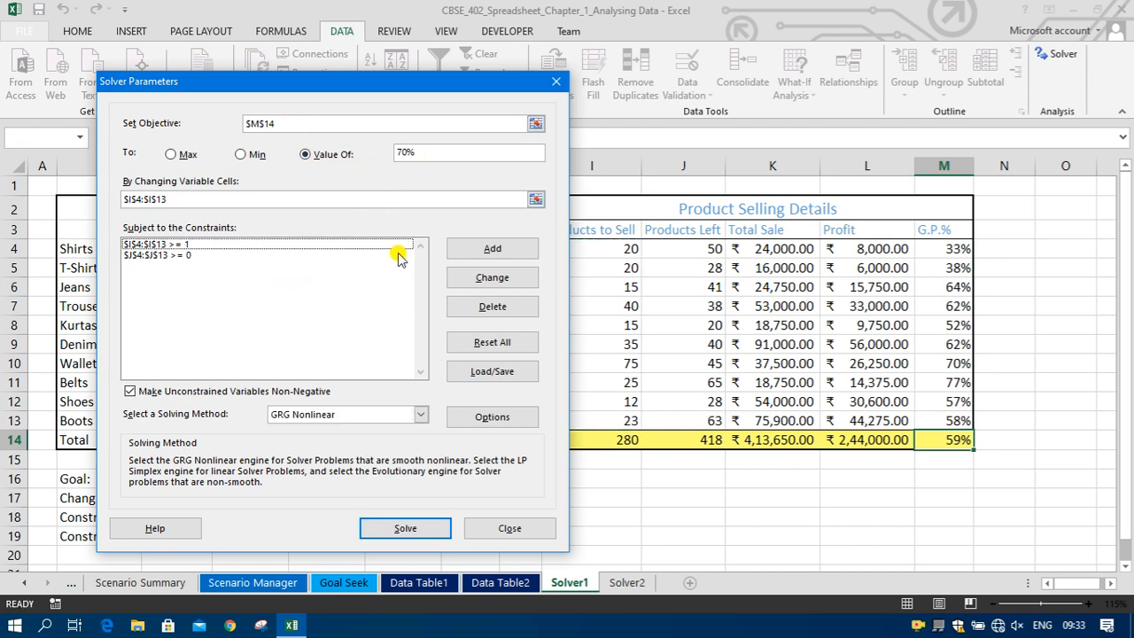
Step: Solve for the 70% total G.P.% target and keep the Solver solution in the sheet
left_click(406, 528)
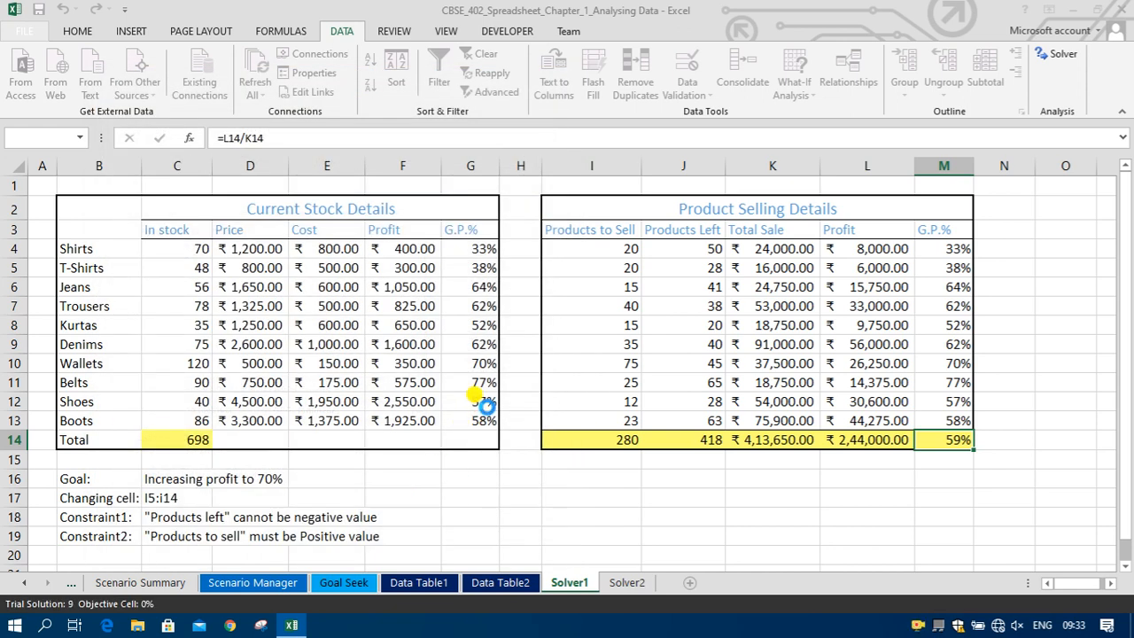
left_click_drag(557, 172, 300, 181)
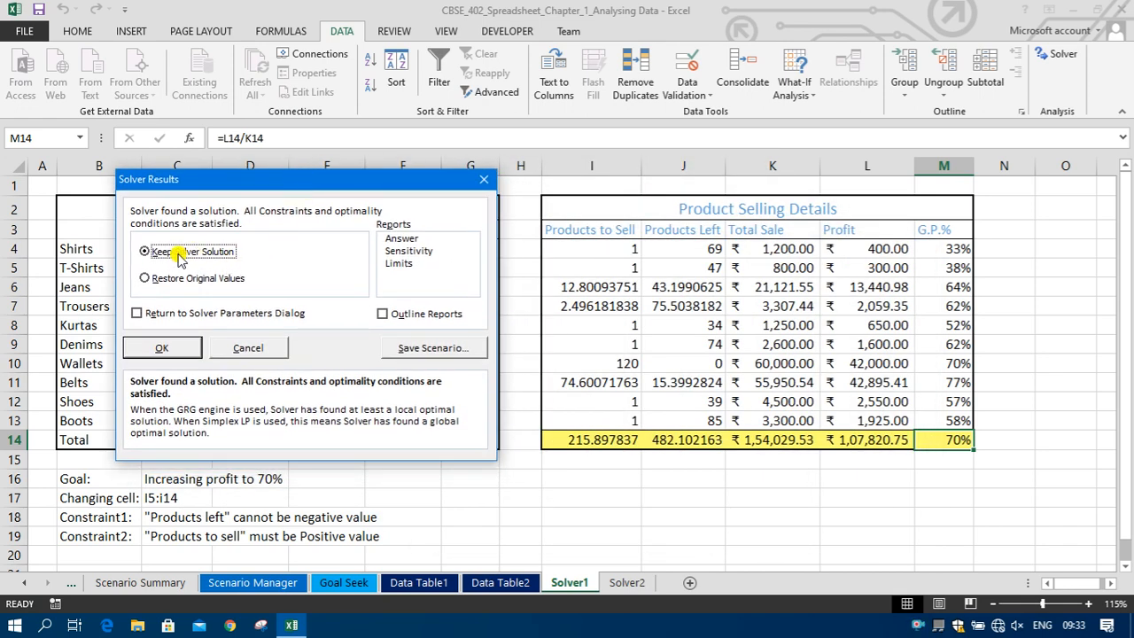
left_click_drag(262, 171, 282, 173)
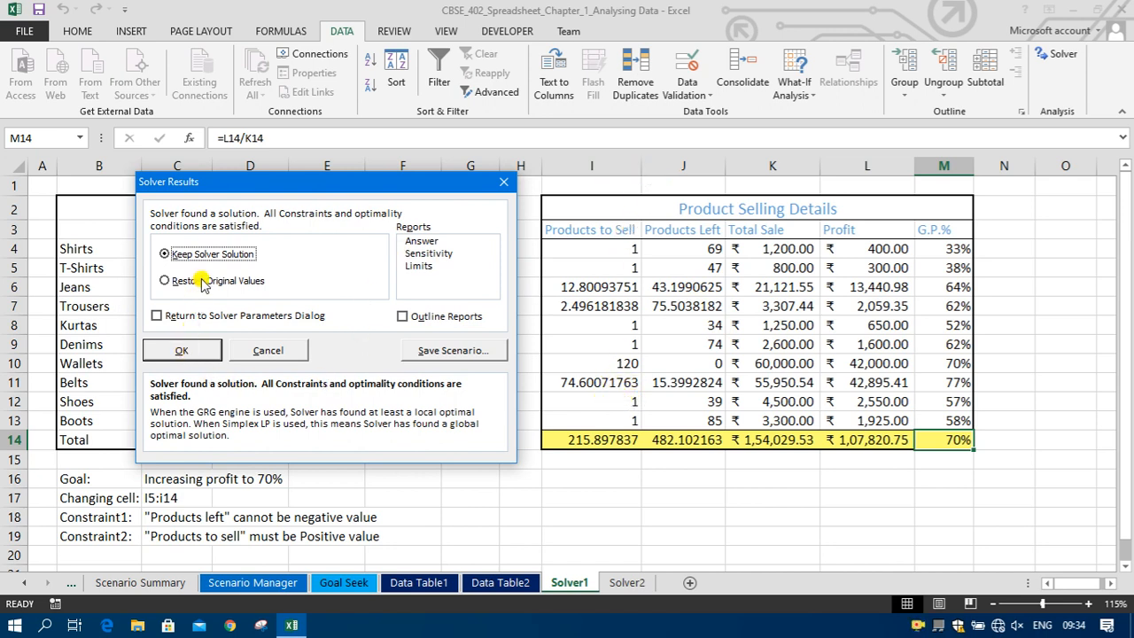
left_click(186, 351)
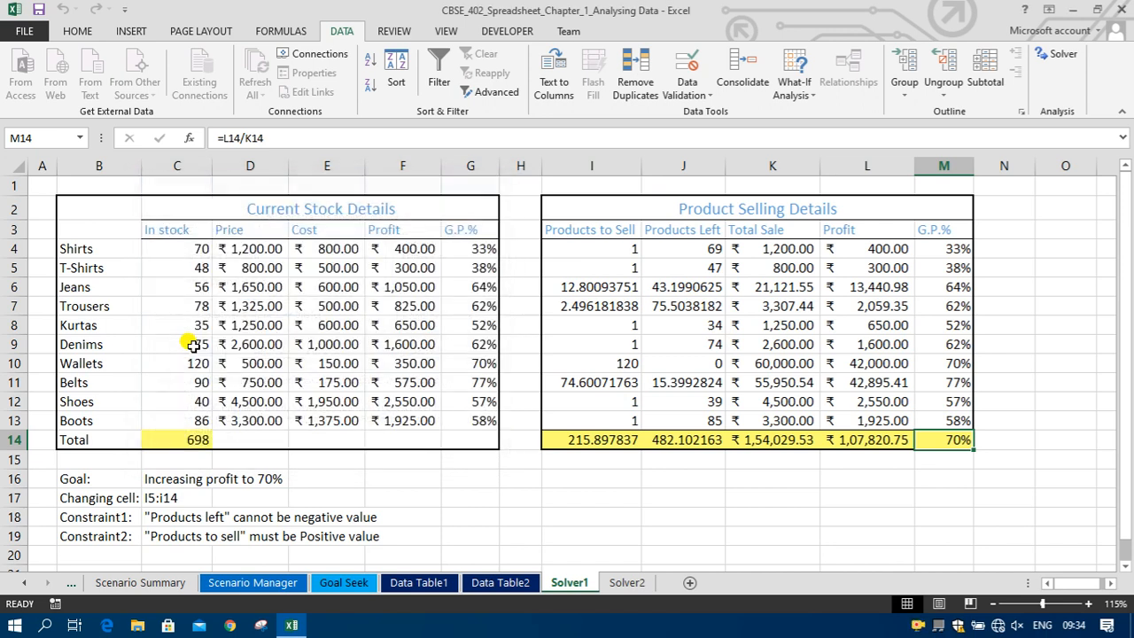
Step: Widen the empty column H between the two tables and select the Jeans Products to Sell cell I6
left_click_drag(540, 169, 574, 170)
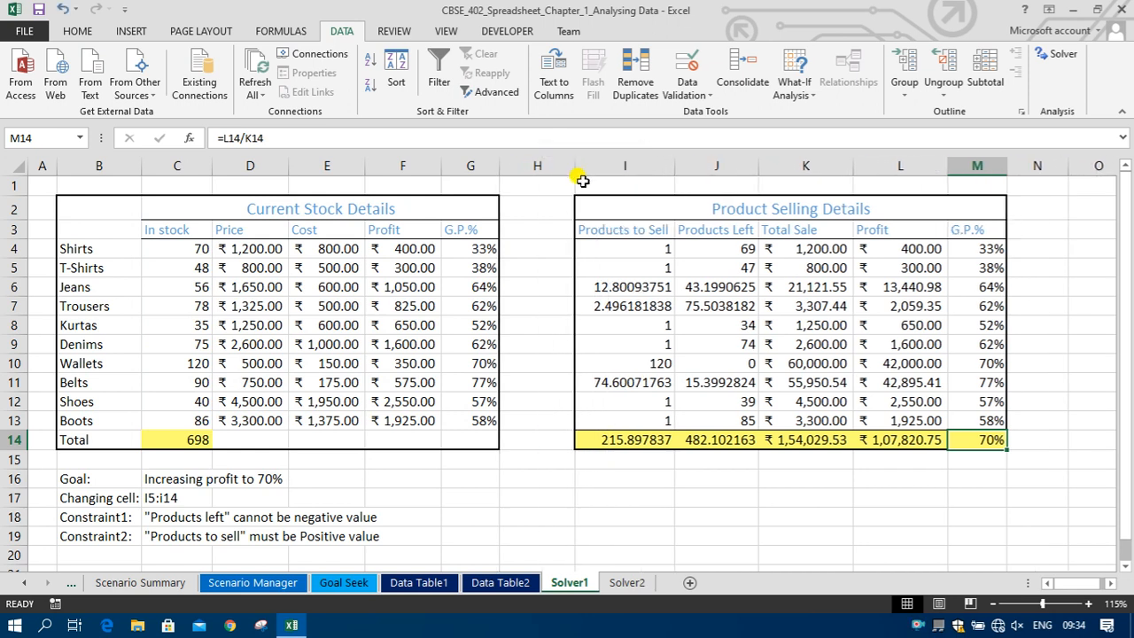
left_click(634, 288)
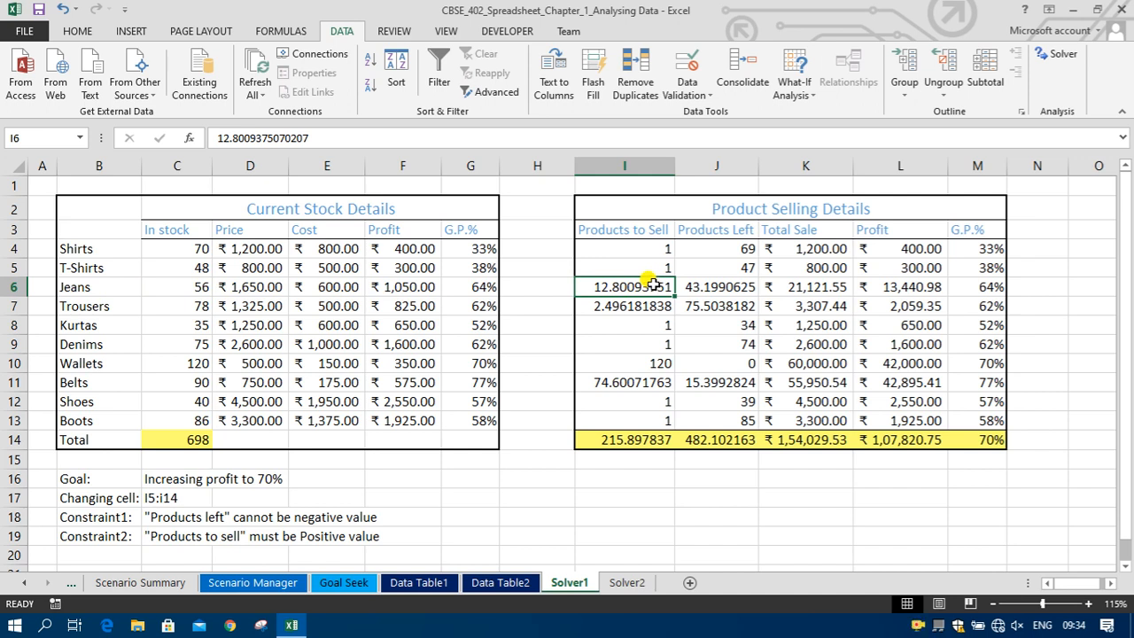
left_click(1060, 55)
left_click(507, 528)
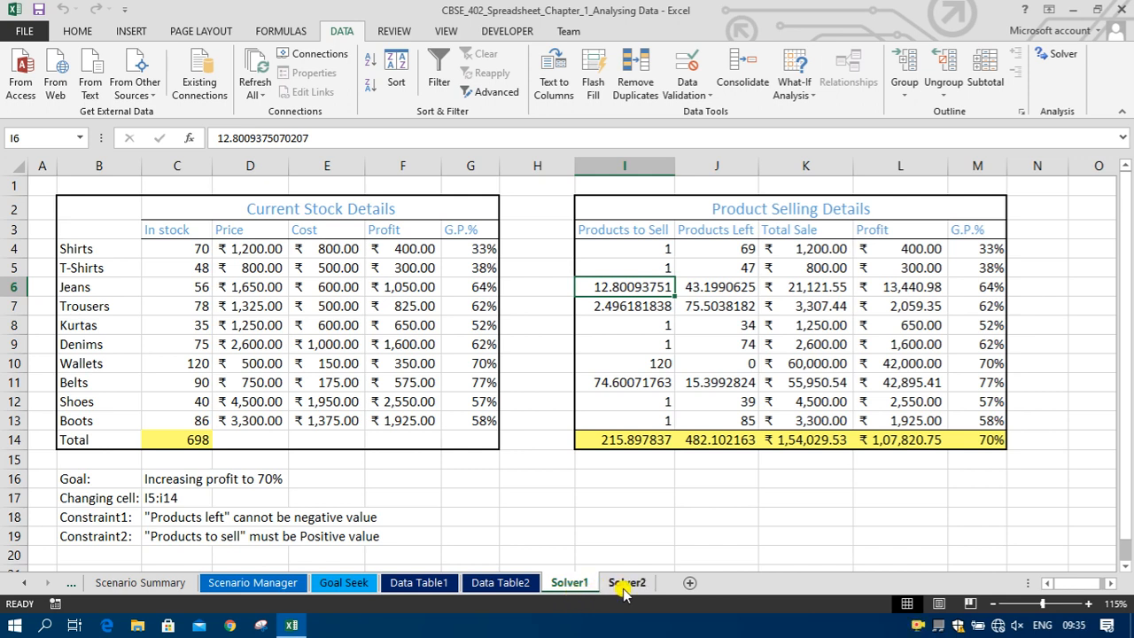
right_click(582, 589)
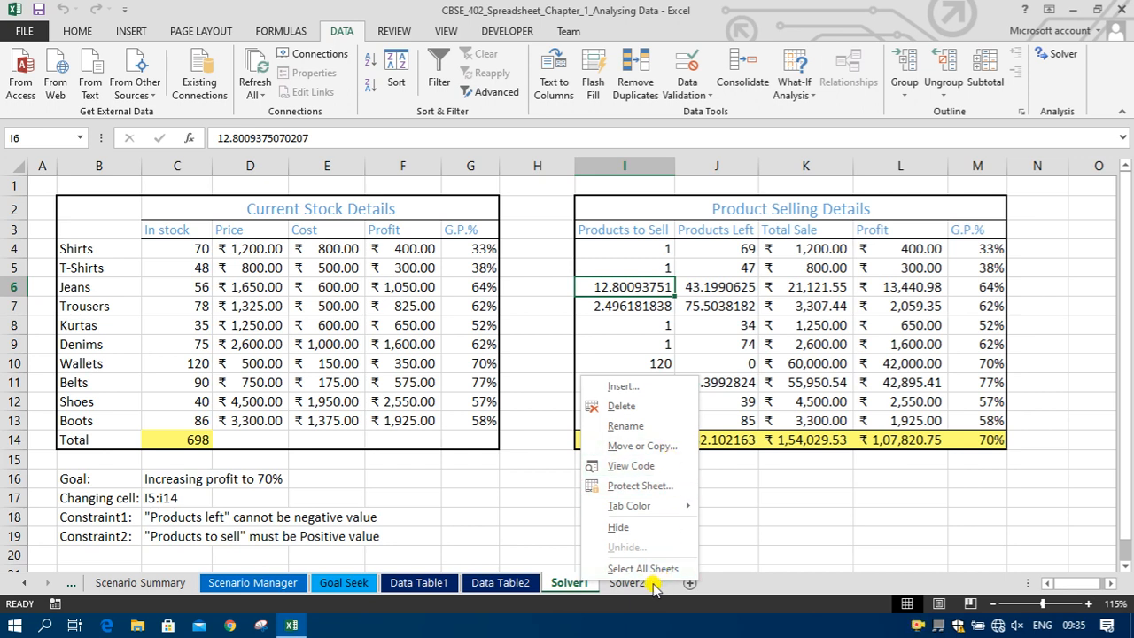
left_click(759, 578)
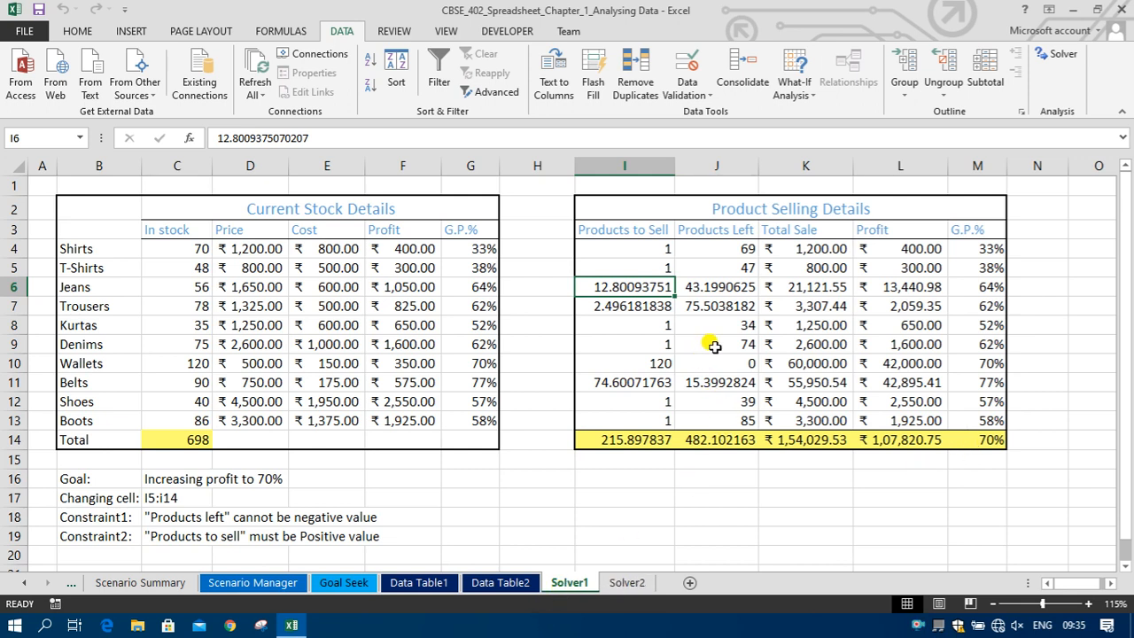
Step: Add a Solver constraint requiring the Products to Sell range $I$4:$I$12 to be integer
left_click(1073, 71)
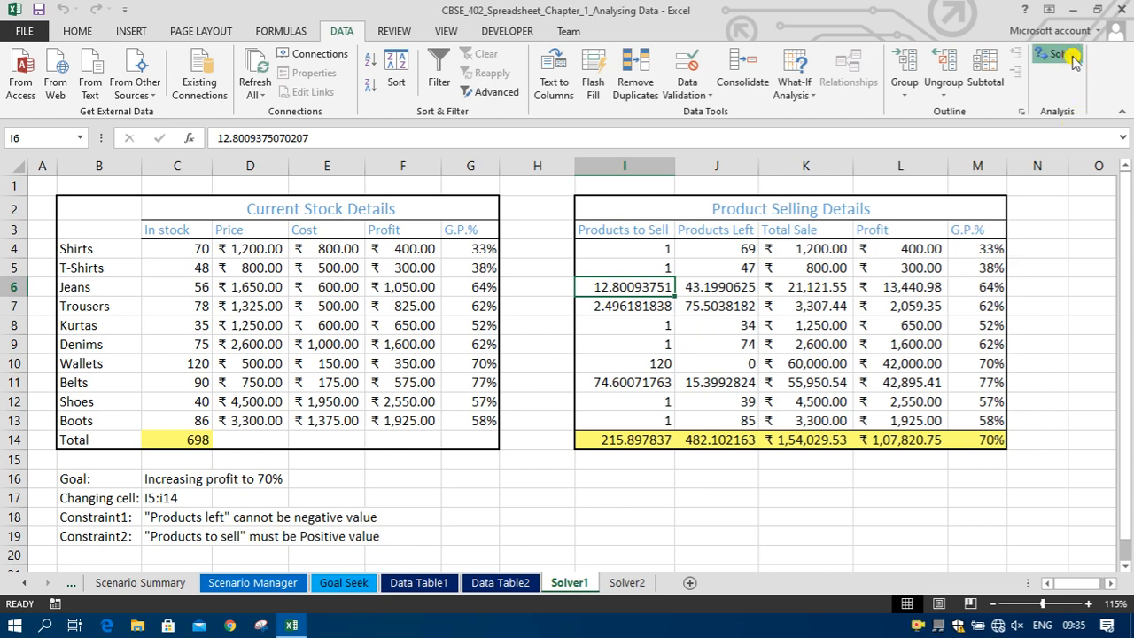
left_click(235, 324)
left_click(506, 250)
left_click_drag(656, 250, 642, 404)
left_click(326, 324)
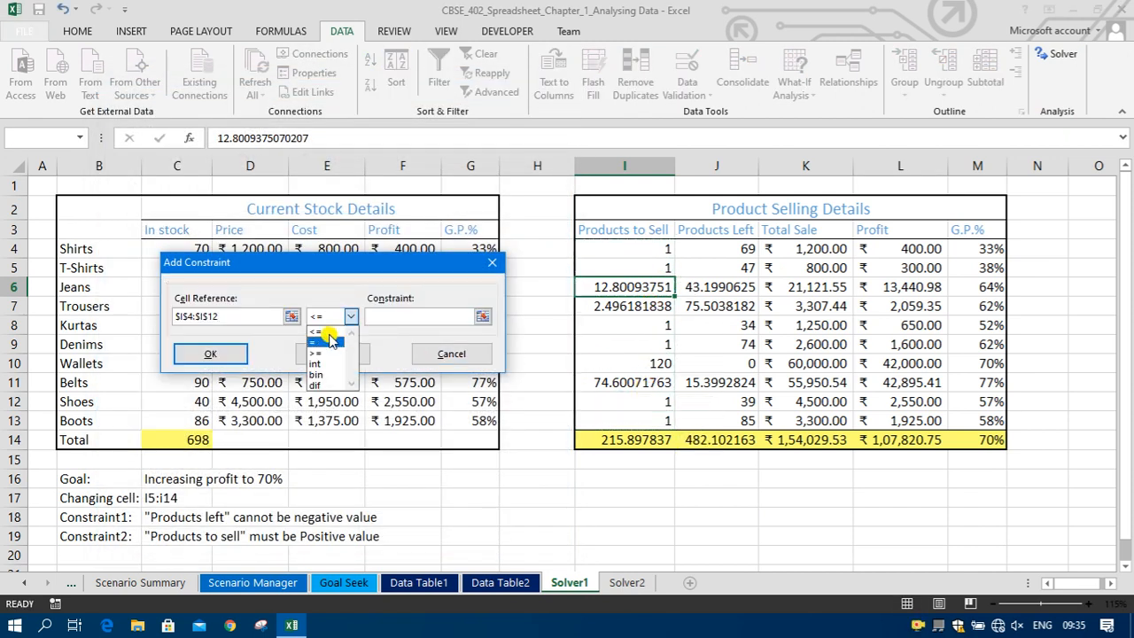
left_click(317, 362)
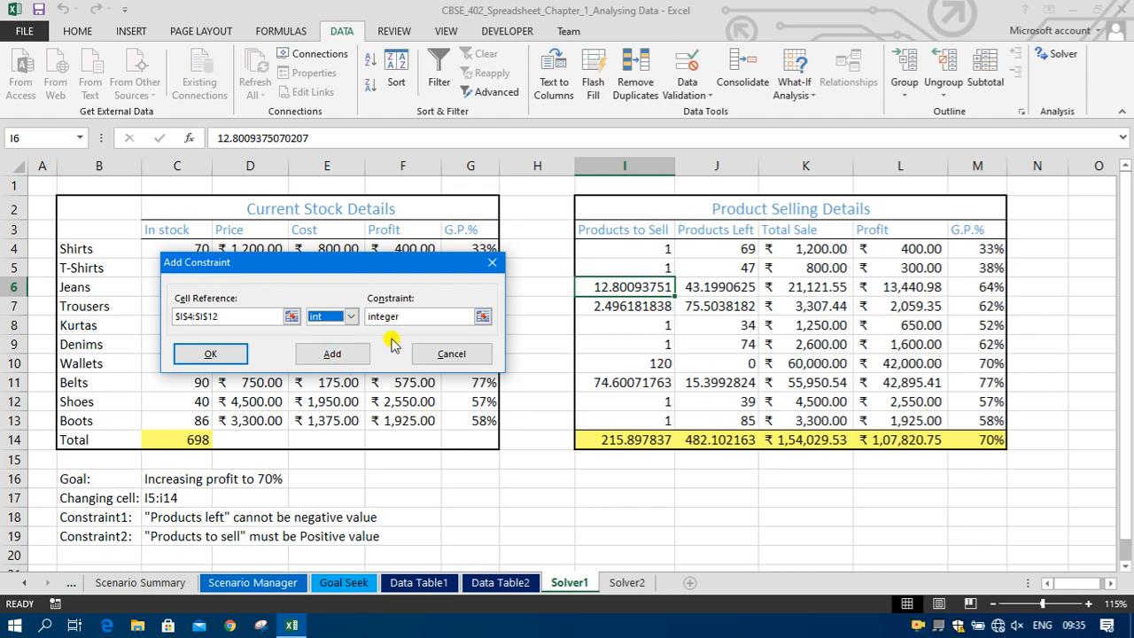
left_click(216, 354)
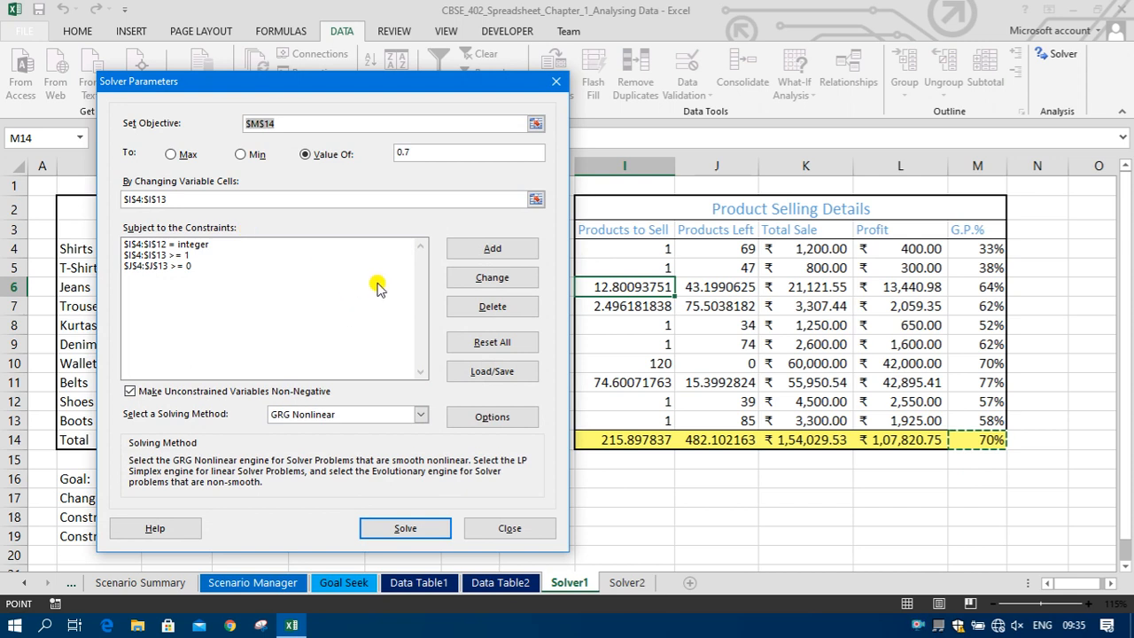
Step: Set Solver's target value for objective $M$14 to 70% and reselect $I$4:$I$13 as the changing variable cells
left_click_drag(451, 152, 398, 151)
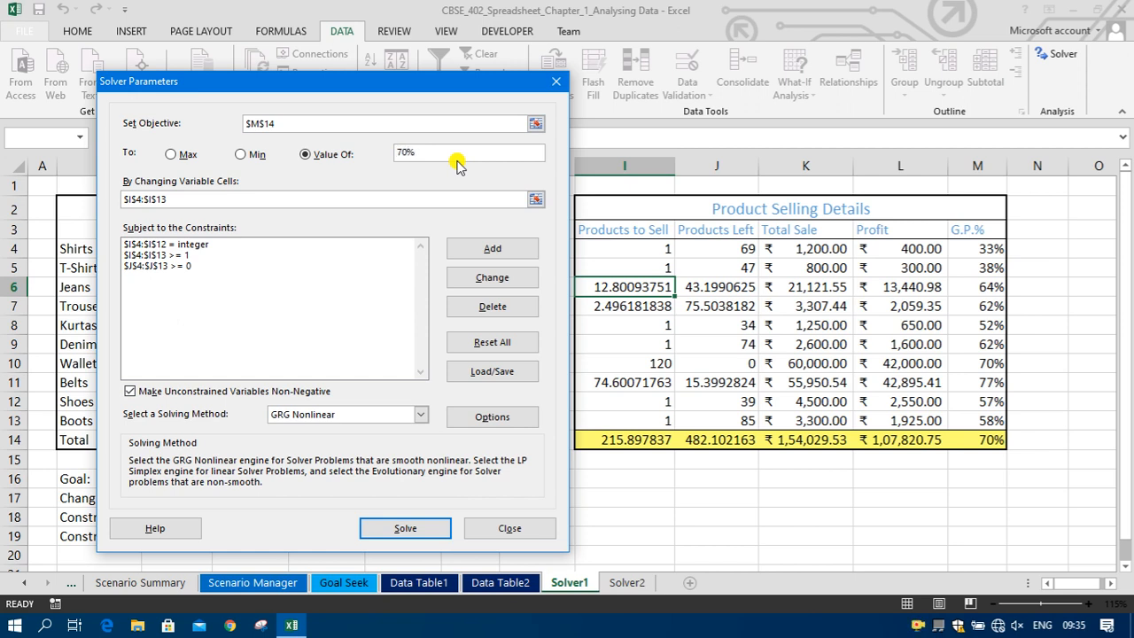
left_click(386, 123)
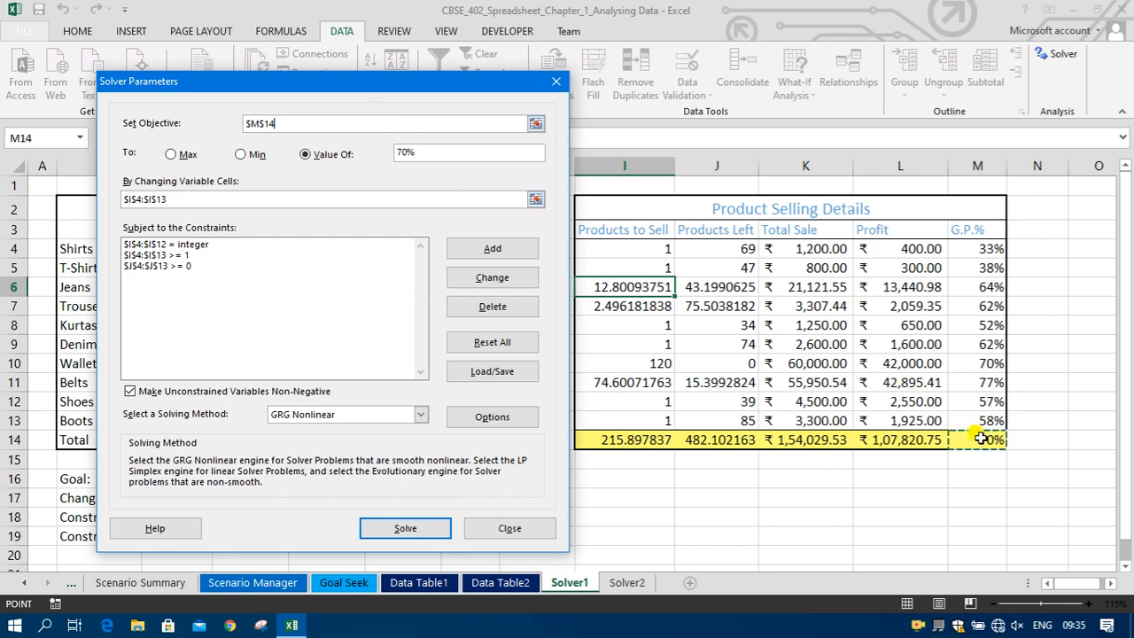
left_click(244, 199)
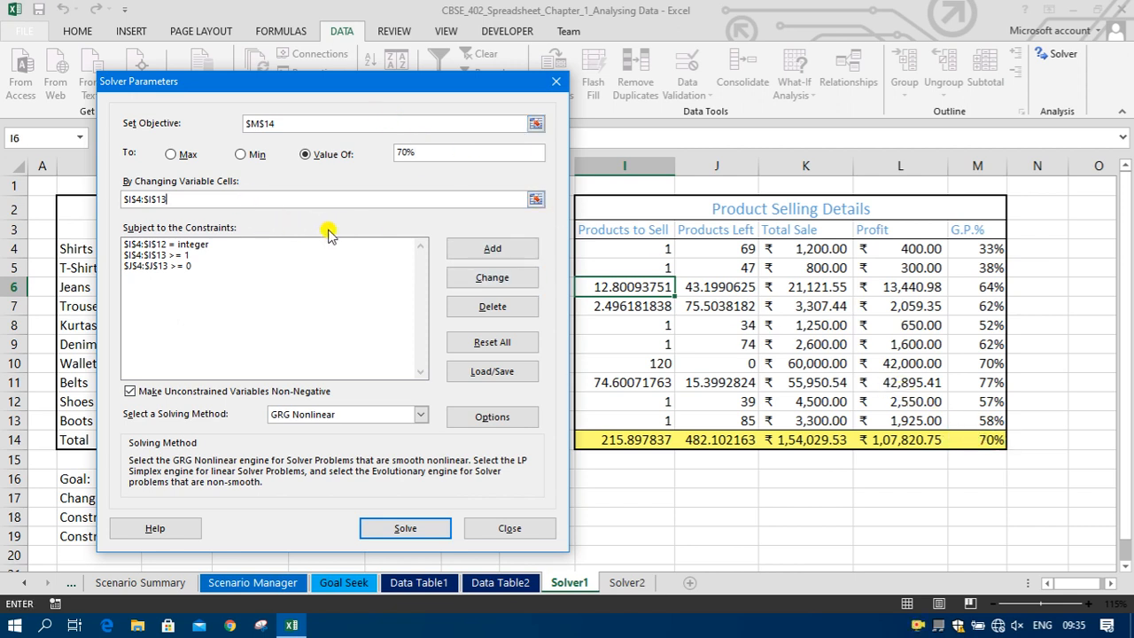
left_click_drag(317, 199, 115, 186)
left_click_drag(624, 248, 653, 418)
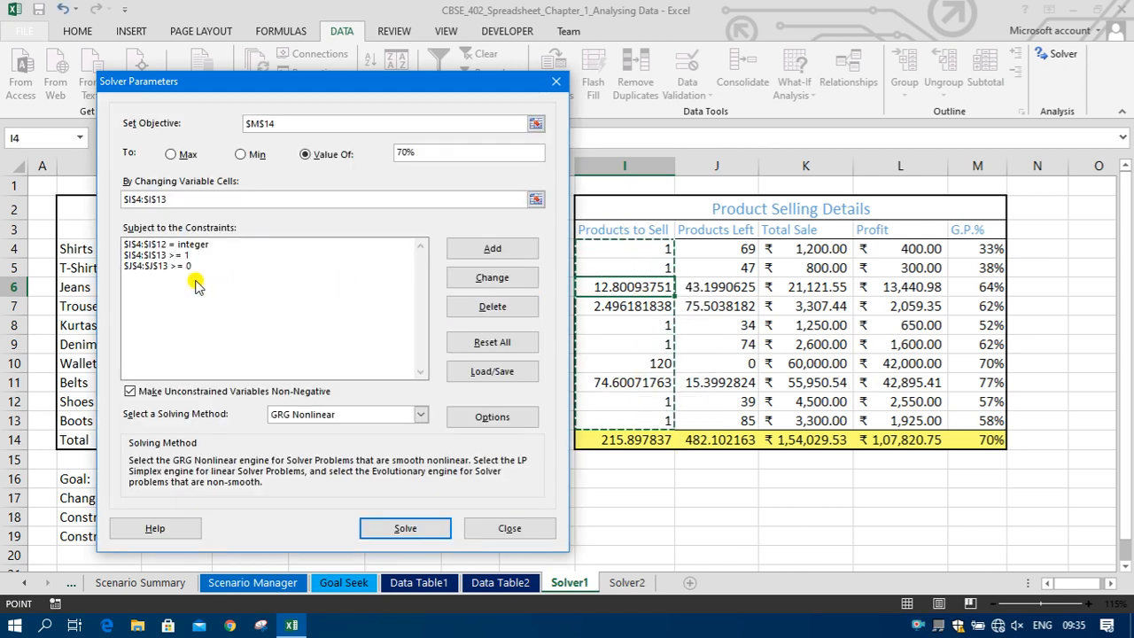
Step: Solve with the integer constraint included and keep the Solver solution
left_click(413, 530)
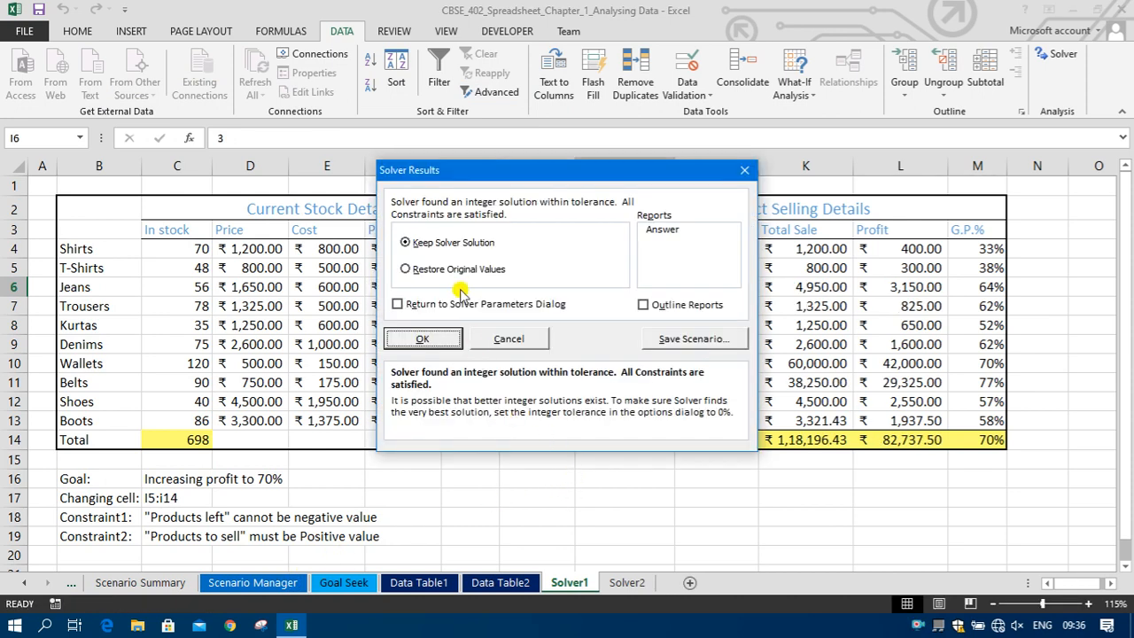
left_click_drag(577, 169, 375, 188)
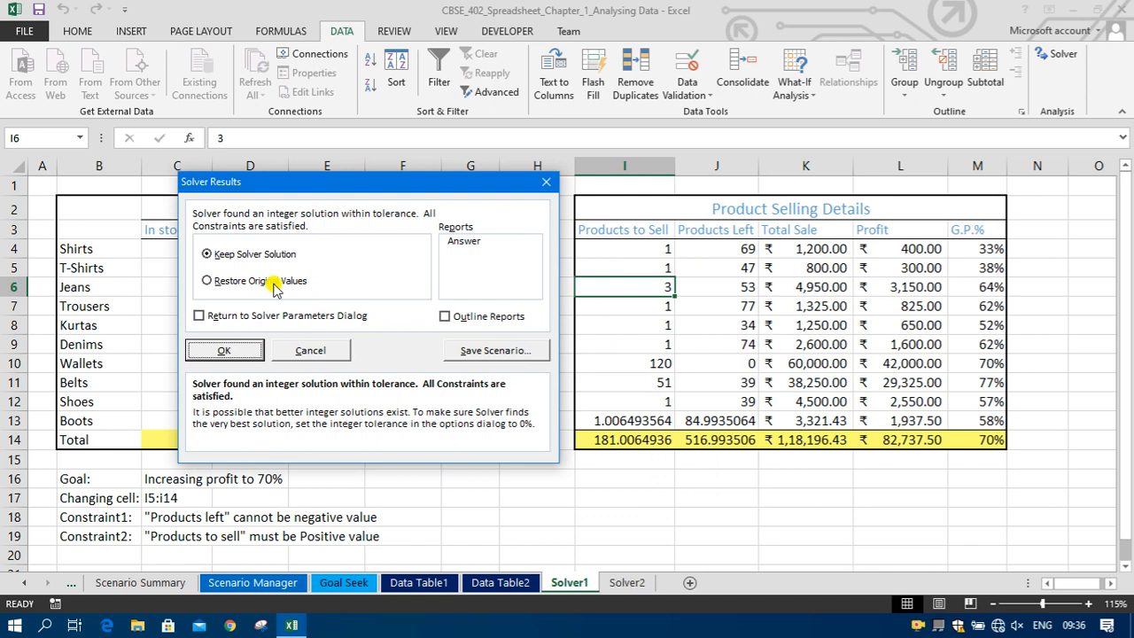
left_click(260, 350)
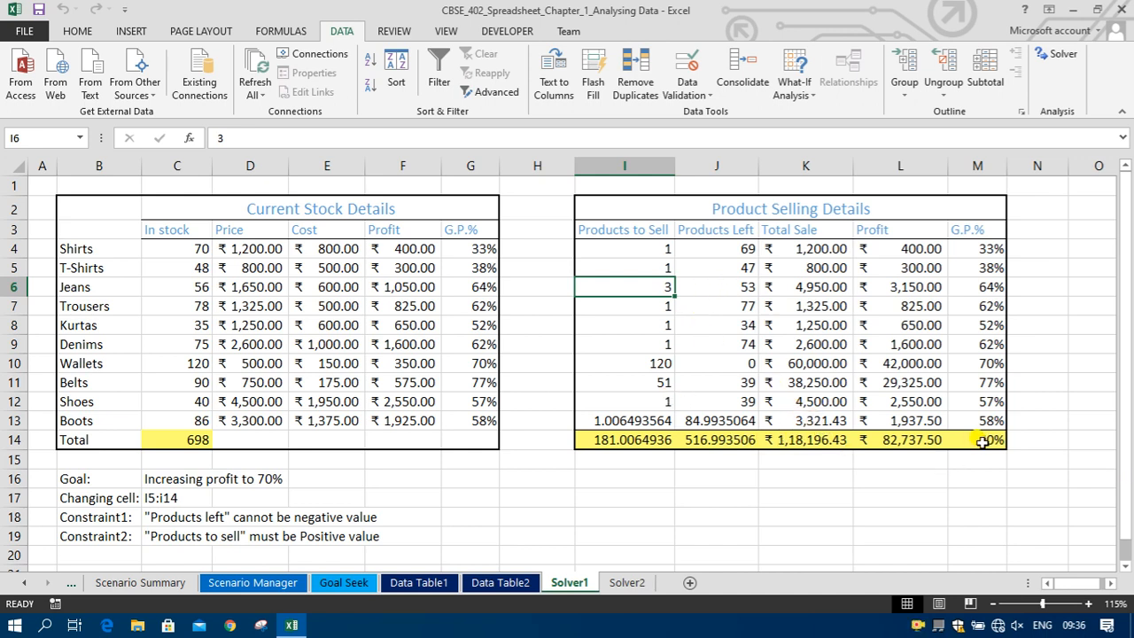
Step: Set Products to Sell to 20 for Shirts, 20 for T-Shirts and 50 for Jeans in I4:I6
left_click(653, 247)
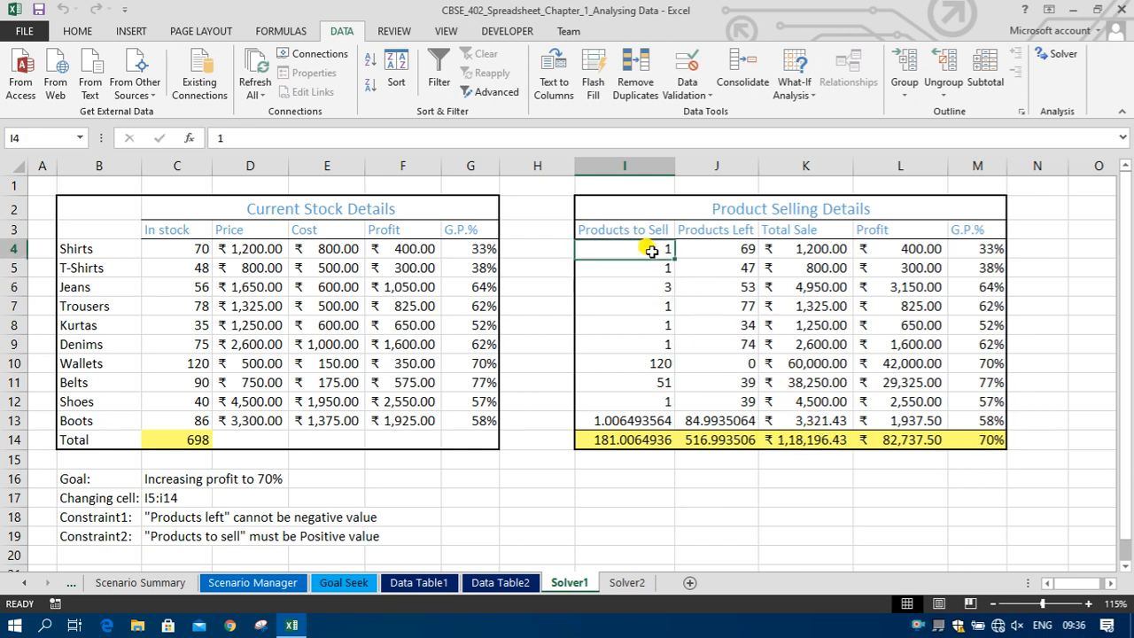
type("20")
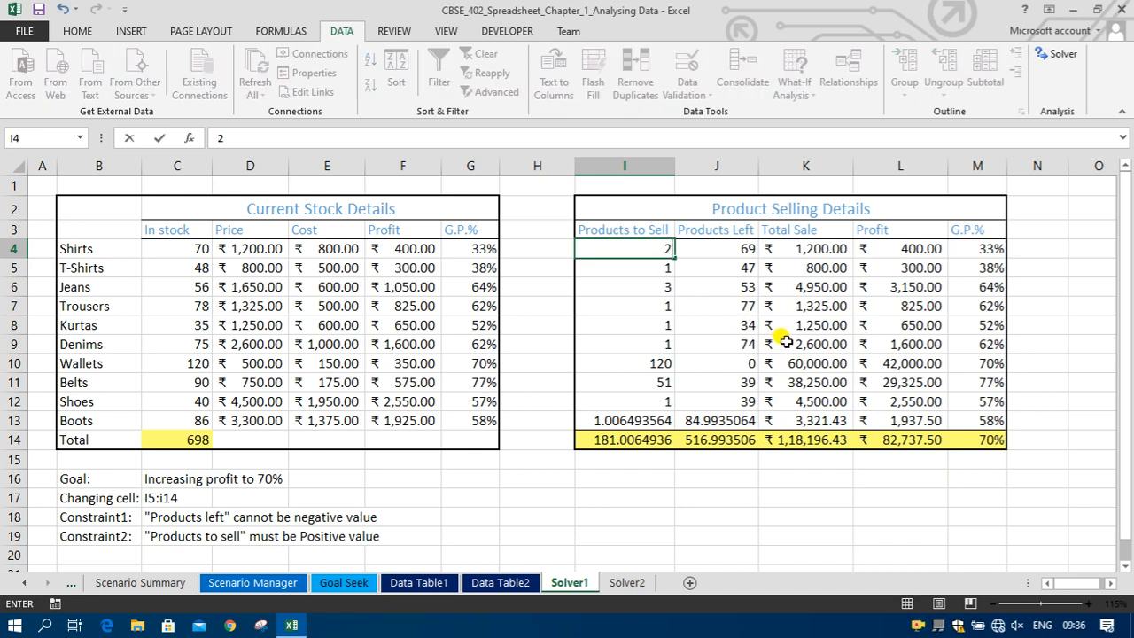
key("Return")
type("20")
key("Return")
type("56")
key("Return")
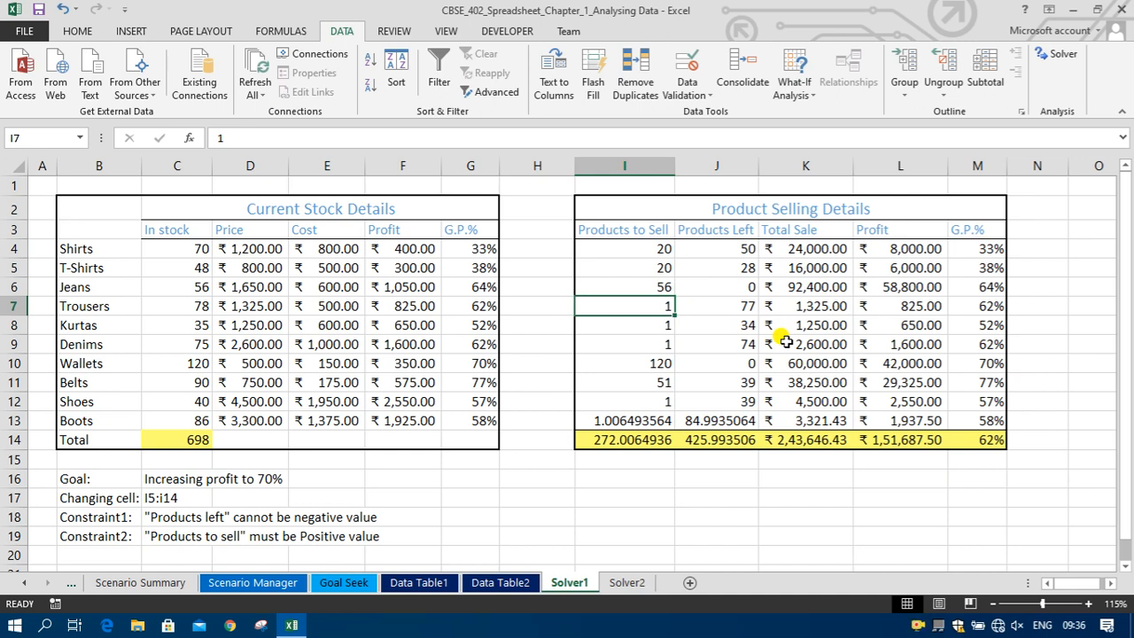
key("Up")
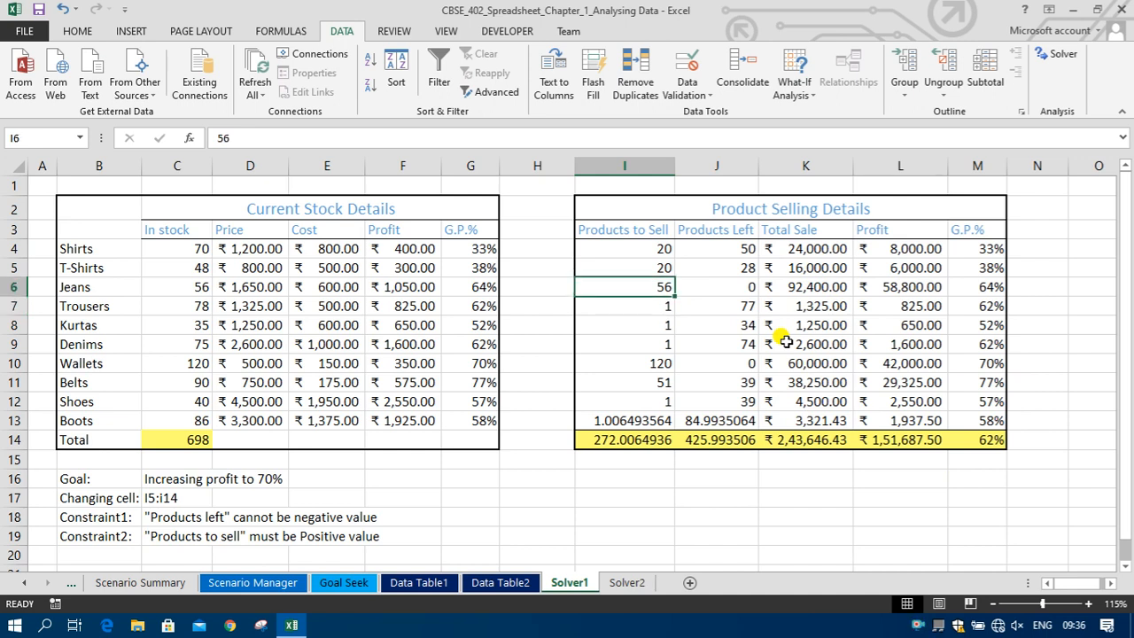
type("50")
key("Return")
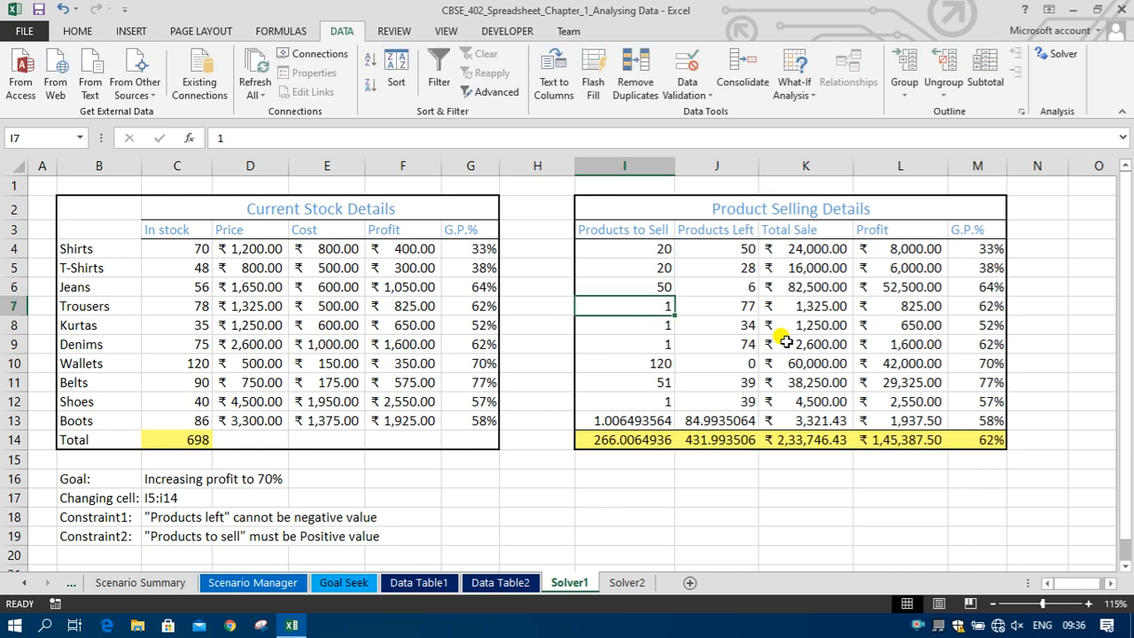
Step: Set Products to Sell to 34 for Trousers, 15 for Kurtas and 56 for Denims in I7:I9
type("34")
key("Return")
type("15")
key("Return")
type("56")
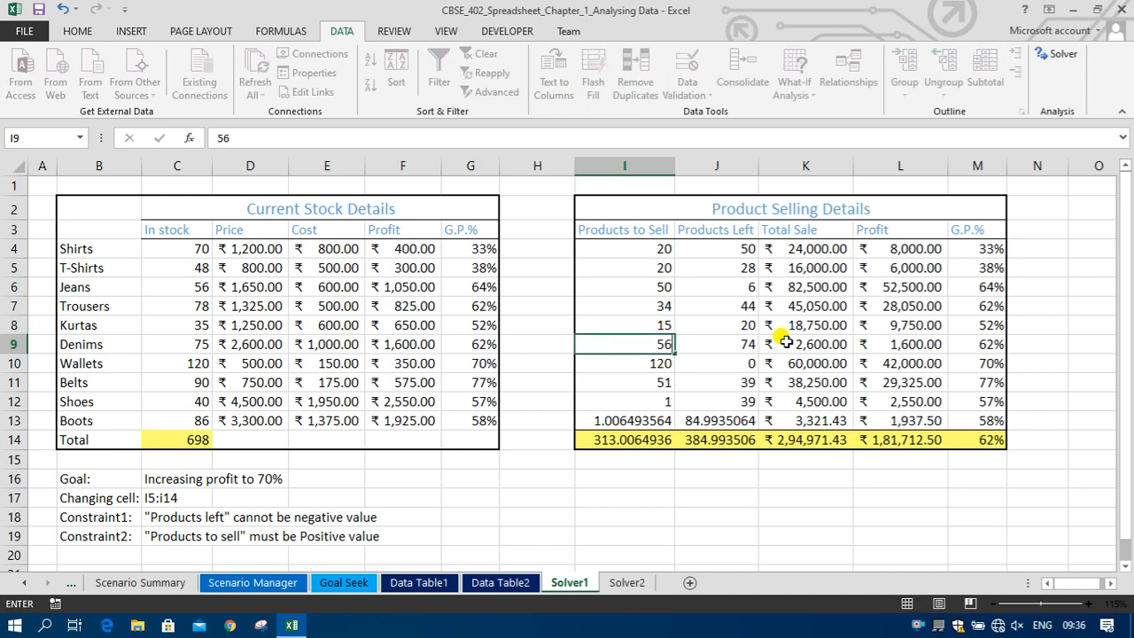
key("Return")
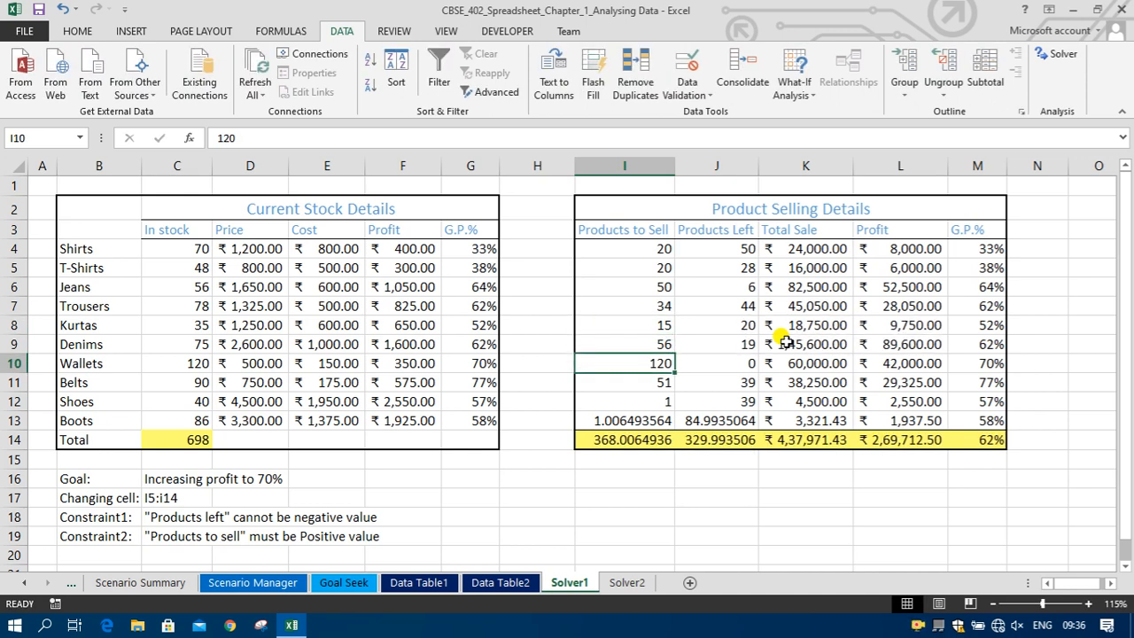
Step: Set Products to Sell to 50 for Wallets, 30 for Shoes and 40 for Boots, skipping Belts
type("50")
key("Return")
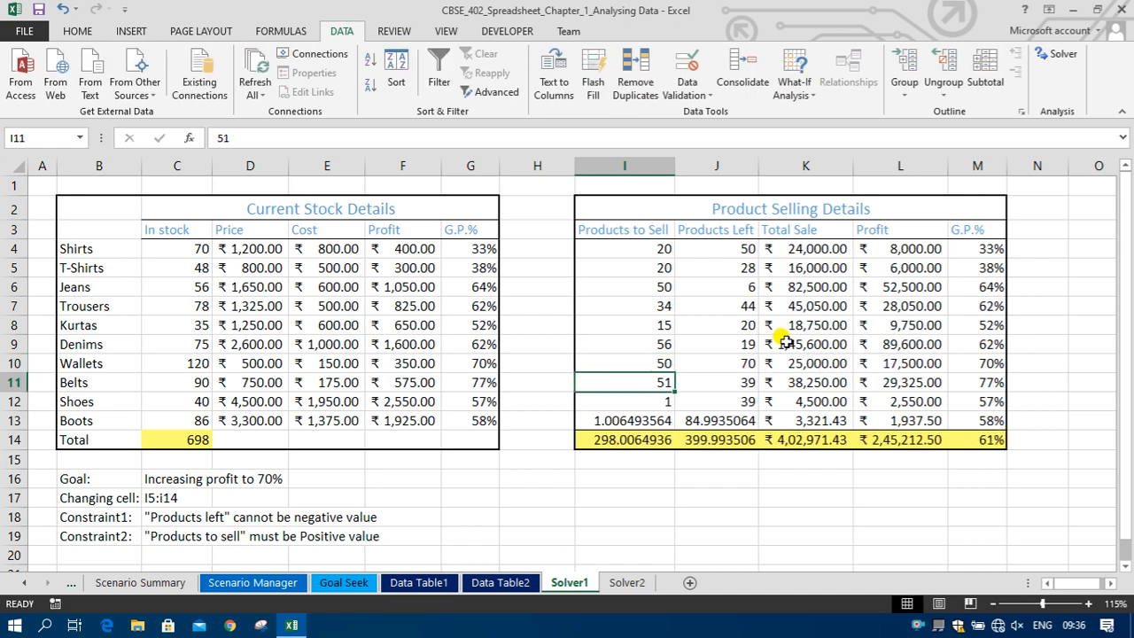
key("Return")
type("30")
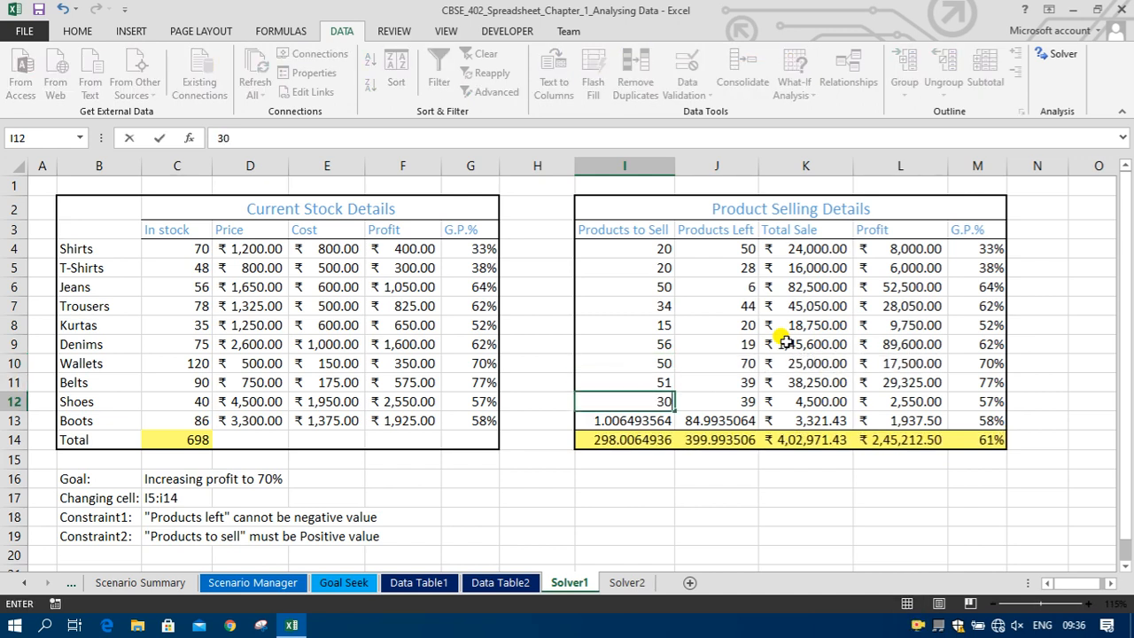
key("ctrl+Return")
key("Return")
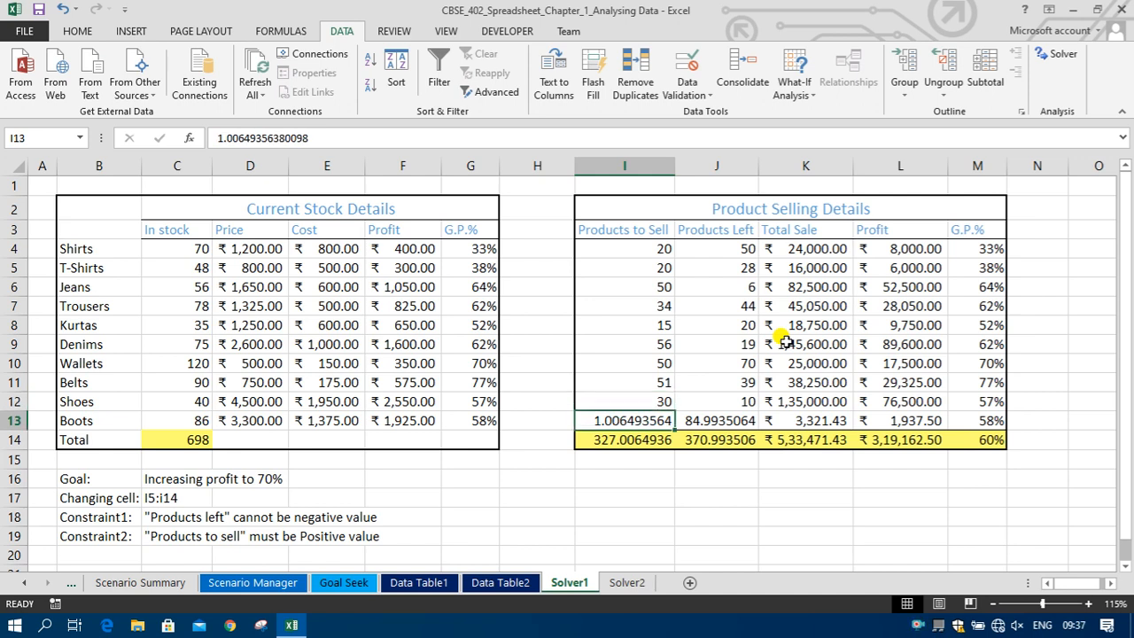
type("40")
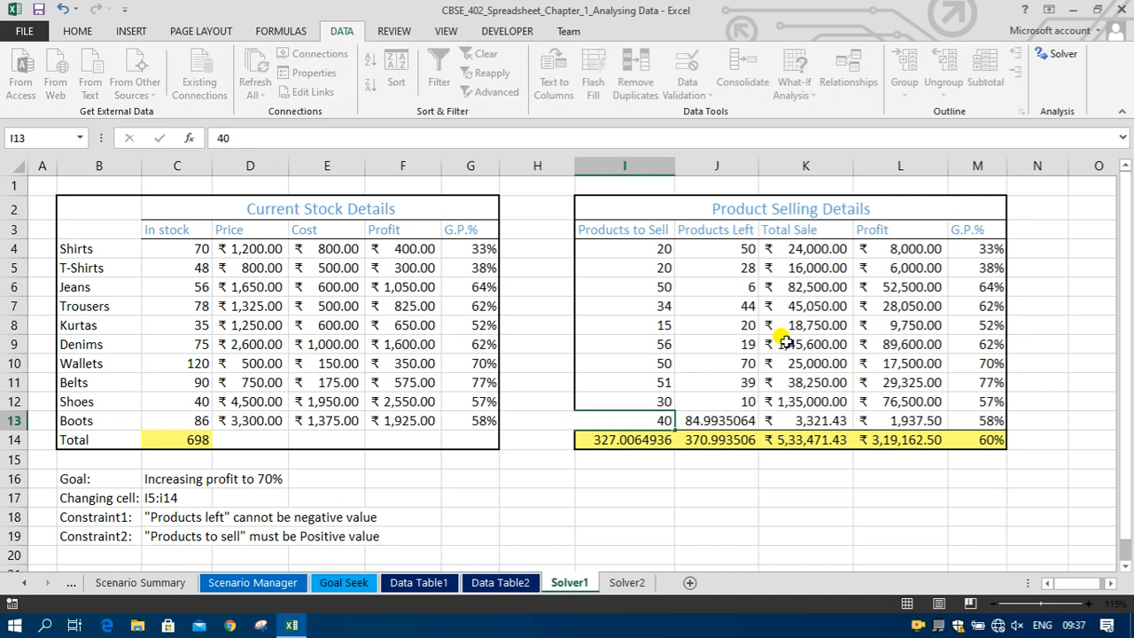
key("Return")
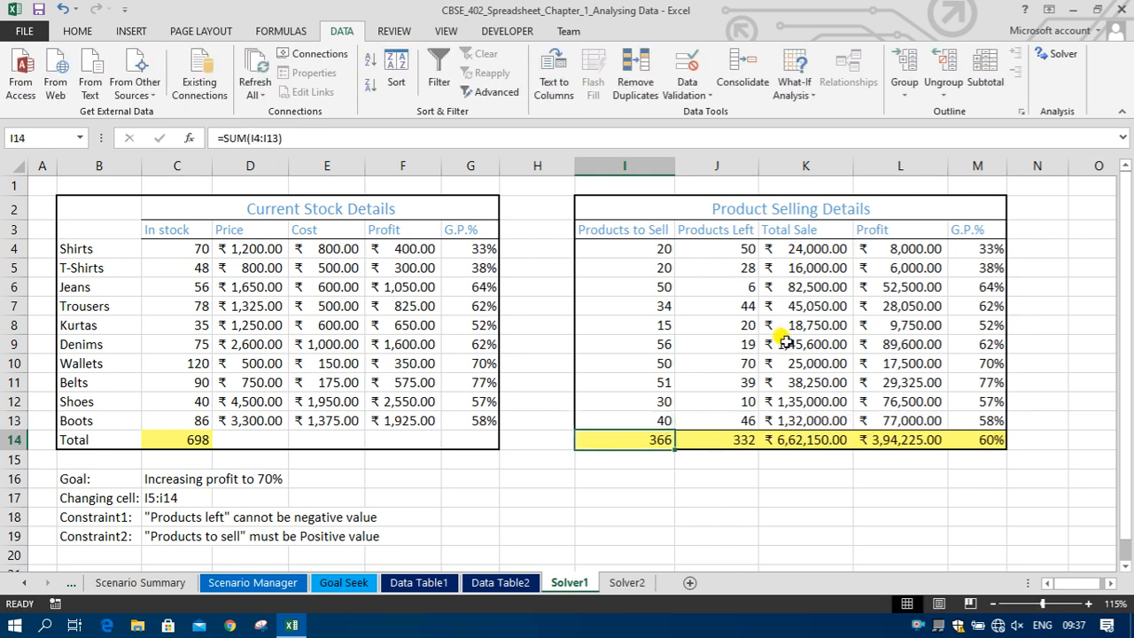
Step: Change the Solver constraint on $I$4:$I$13 so that the quantities must be at least 15
left_click(994, 447)
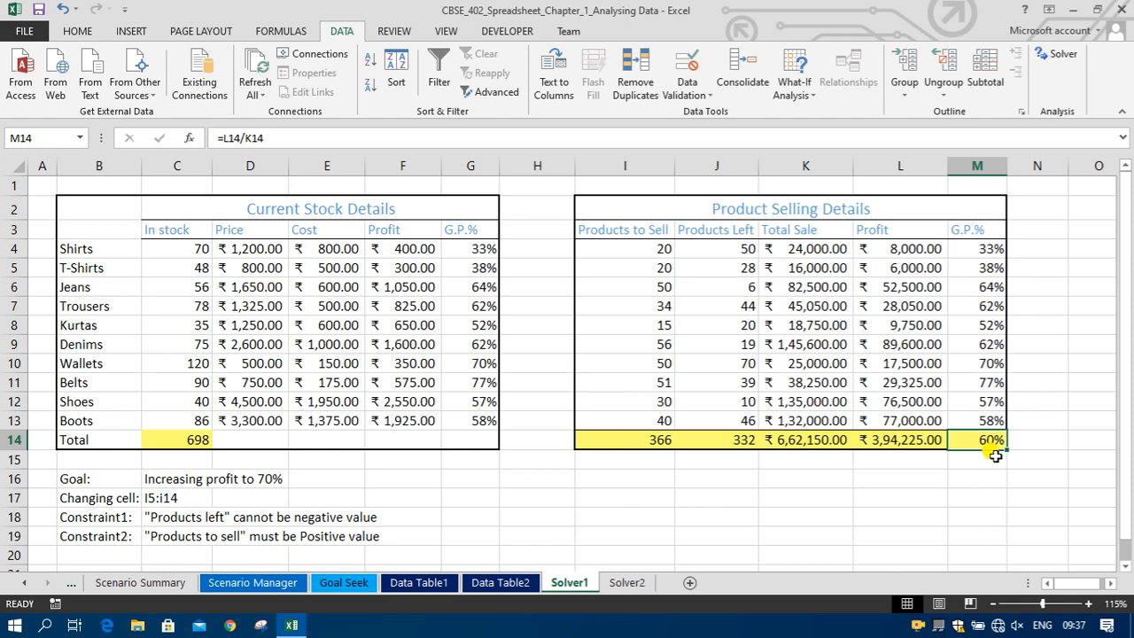
left_click(1064, 55)
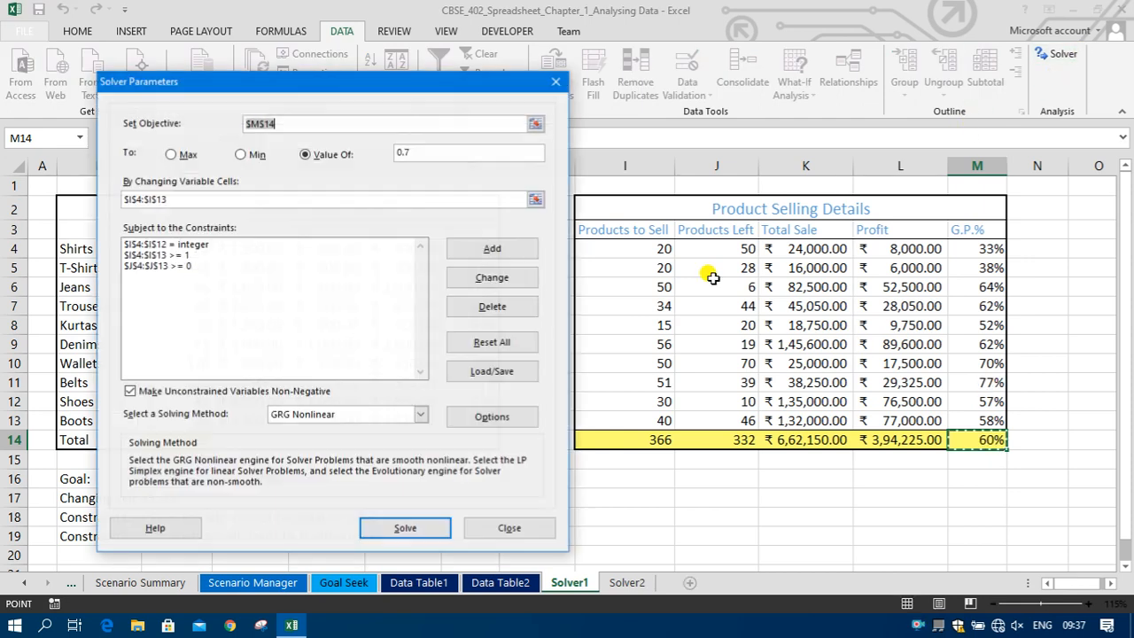
left_click(193, 245)
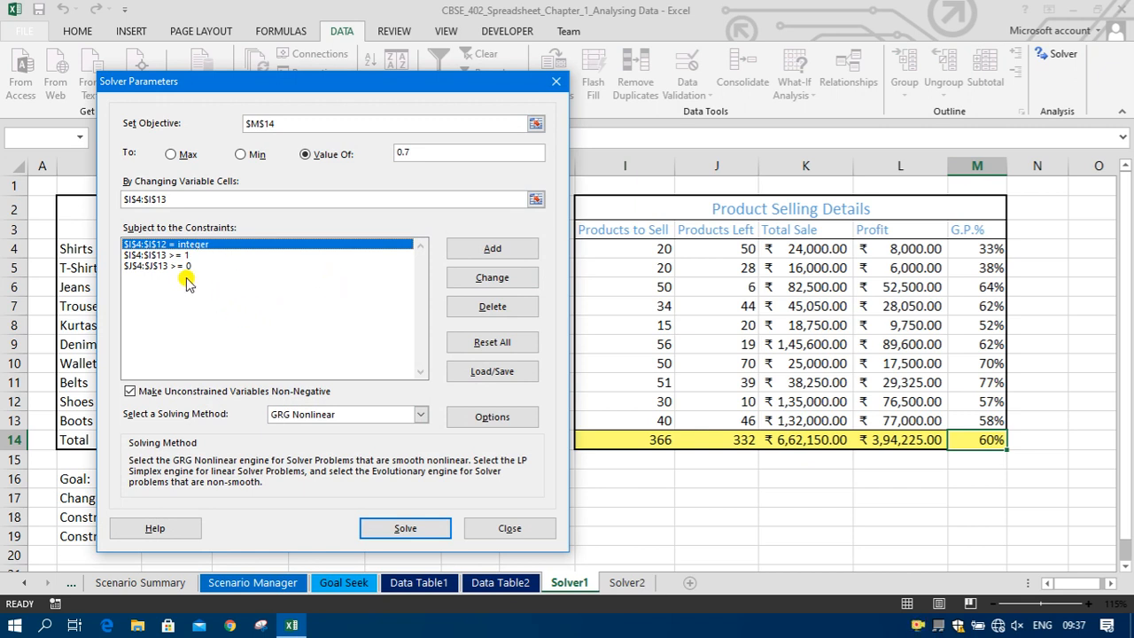
left_click_drag(243, 78, 285, 84)
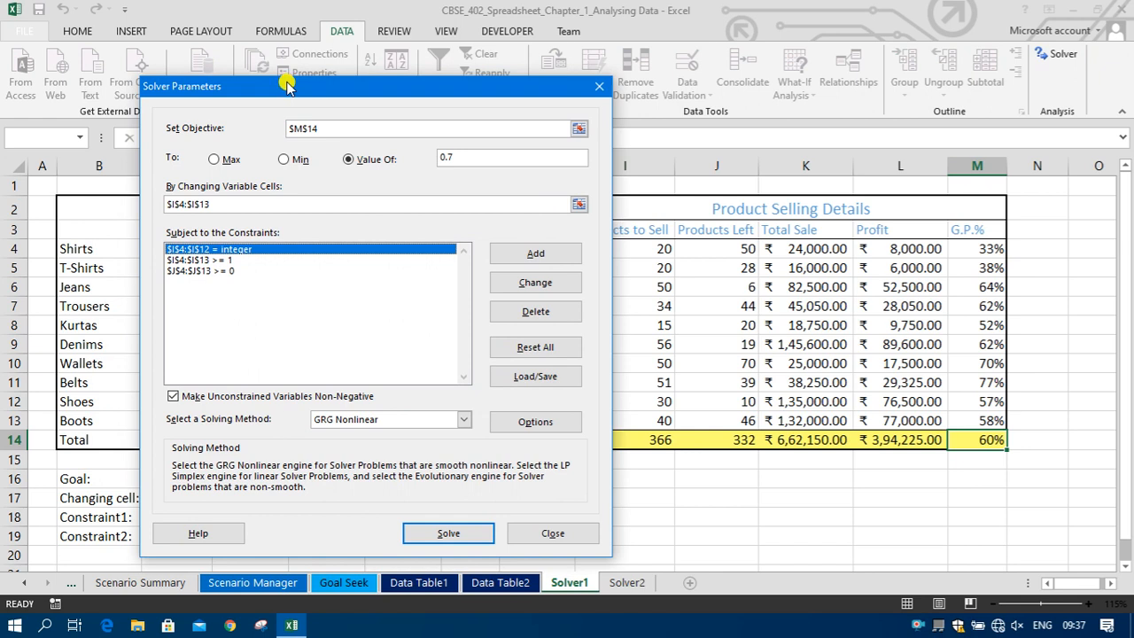
left_click(225, 262)
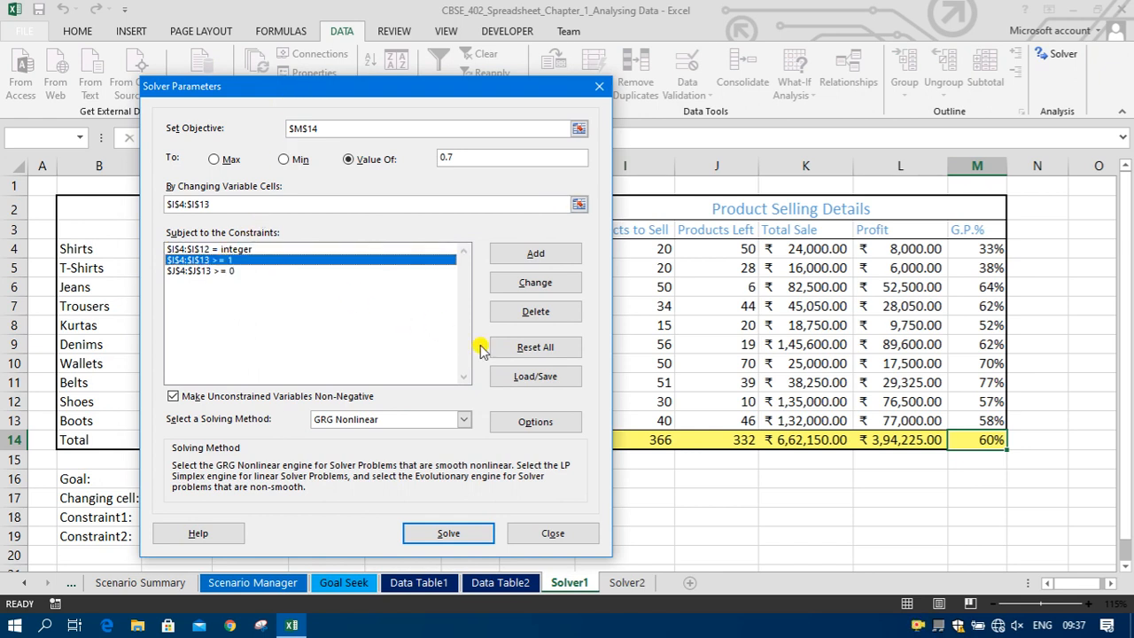
left_click(554, 282)
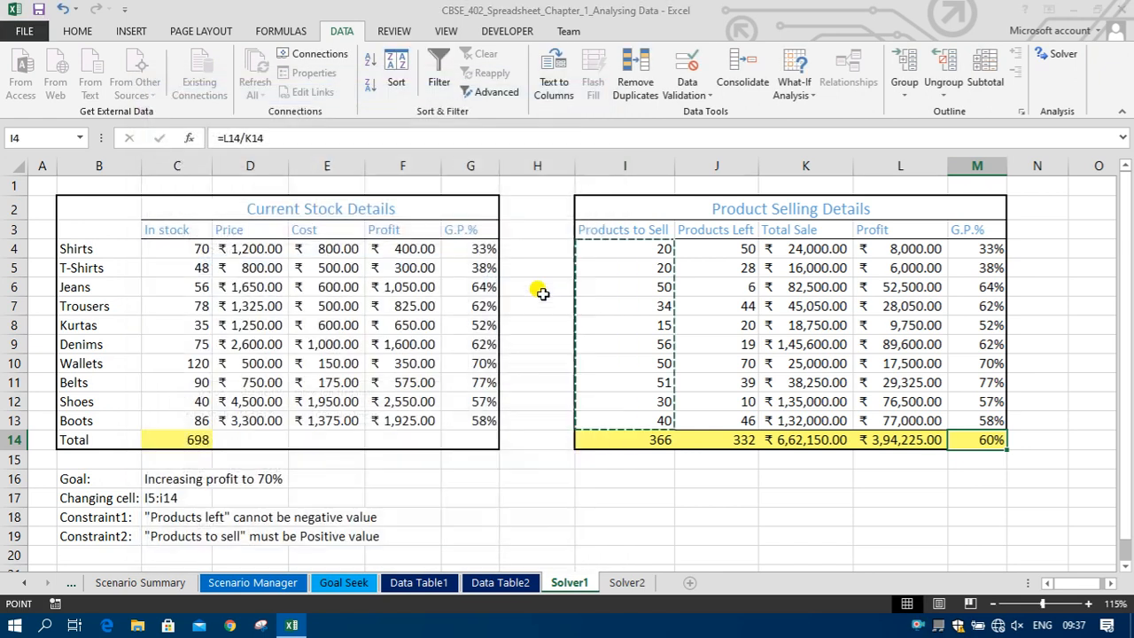
left_click(426, 319)
key("BackSpace")
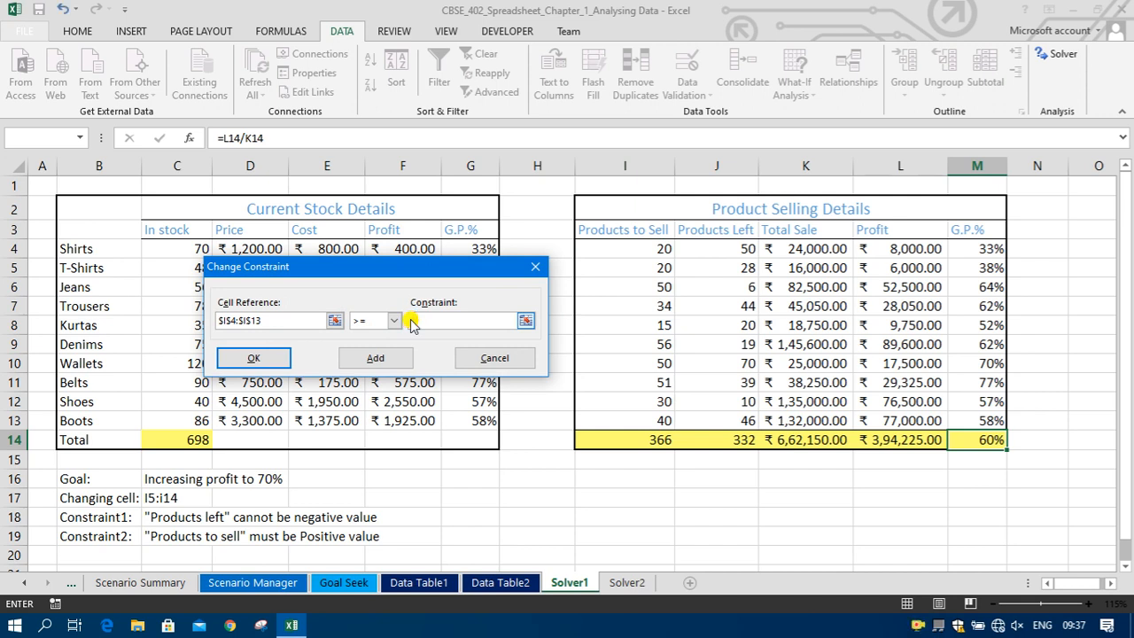
type("15")
left_click(253, 358)
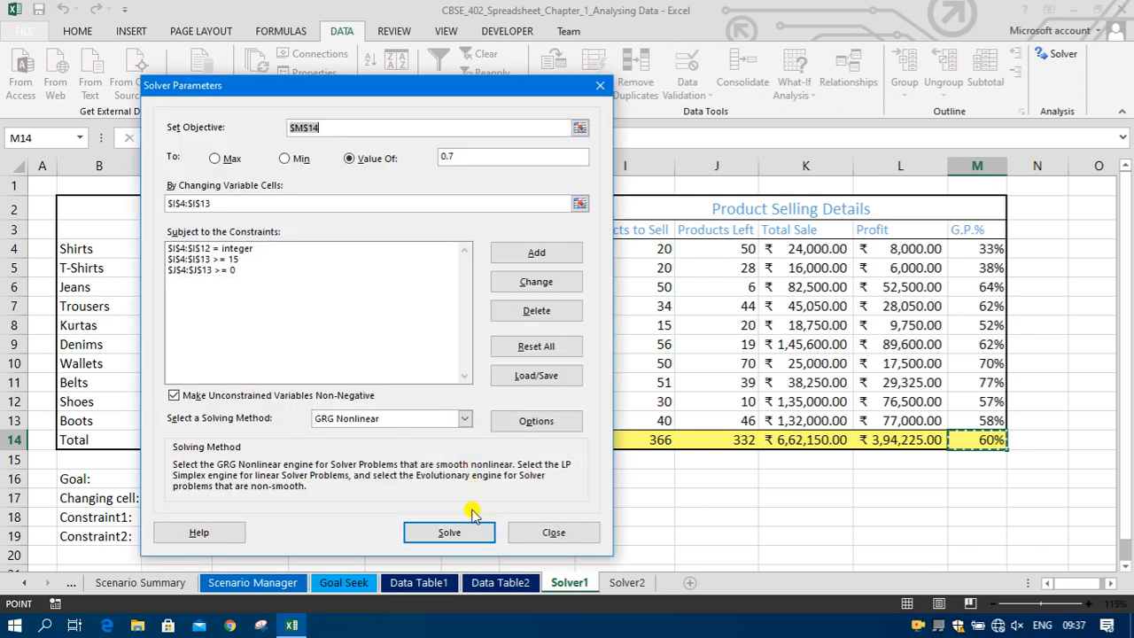
Step: Try to solve for an objective value of 70% in M14, and restore the original values
left_click_drag(488, 157, 434, 158)
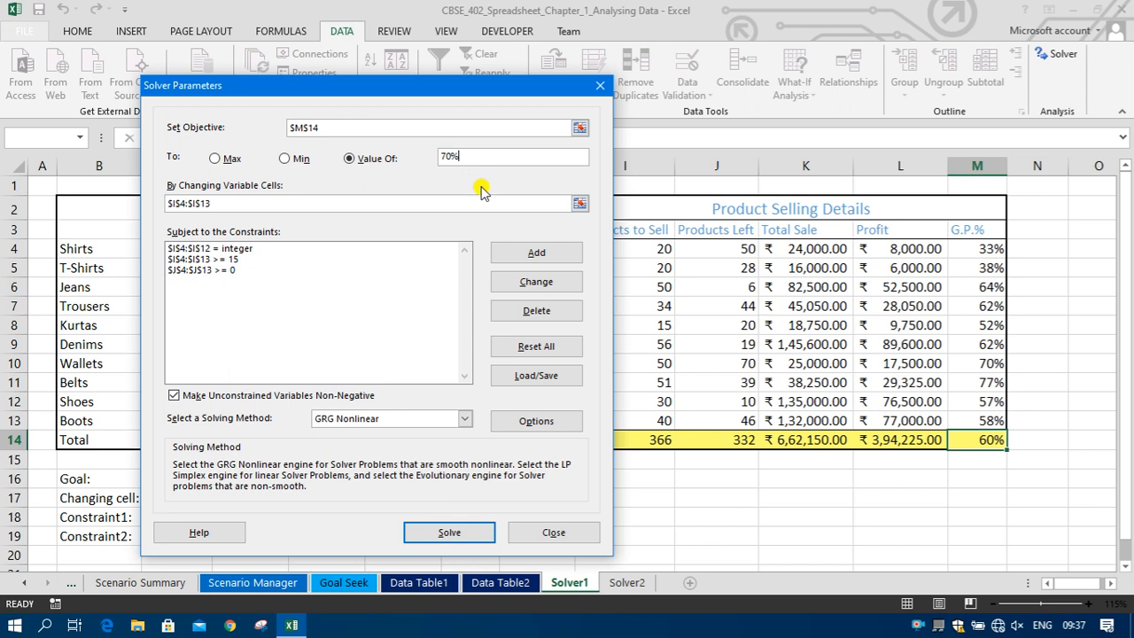
left_click(448, 531)
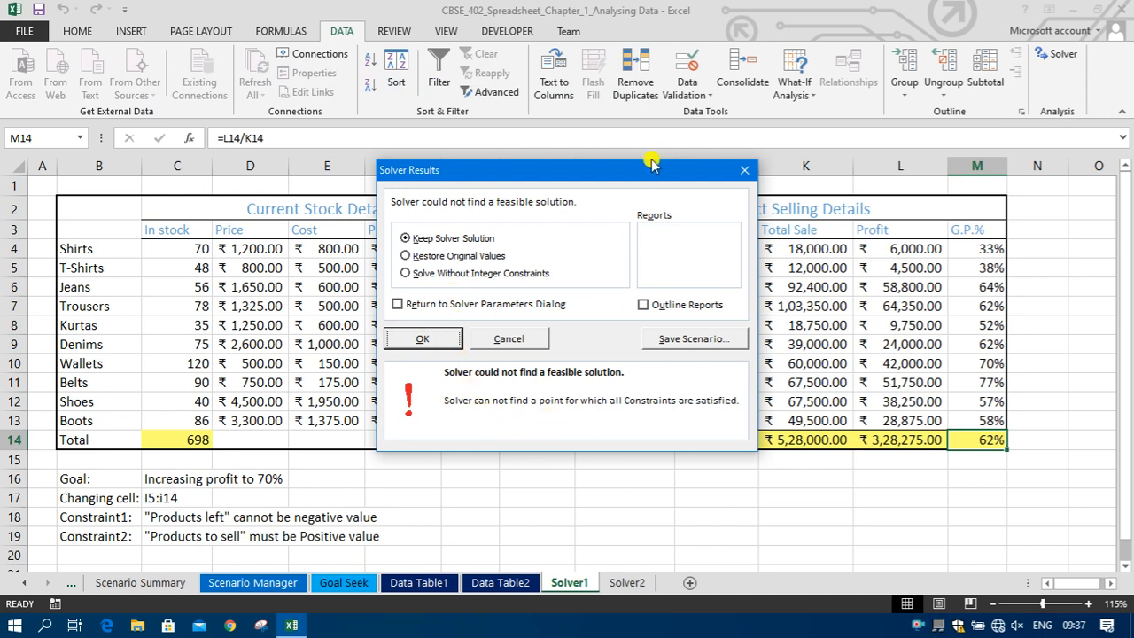
left_click_drag(653, 170, 492, 170)
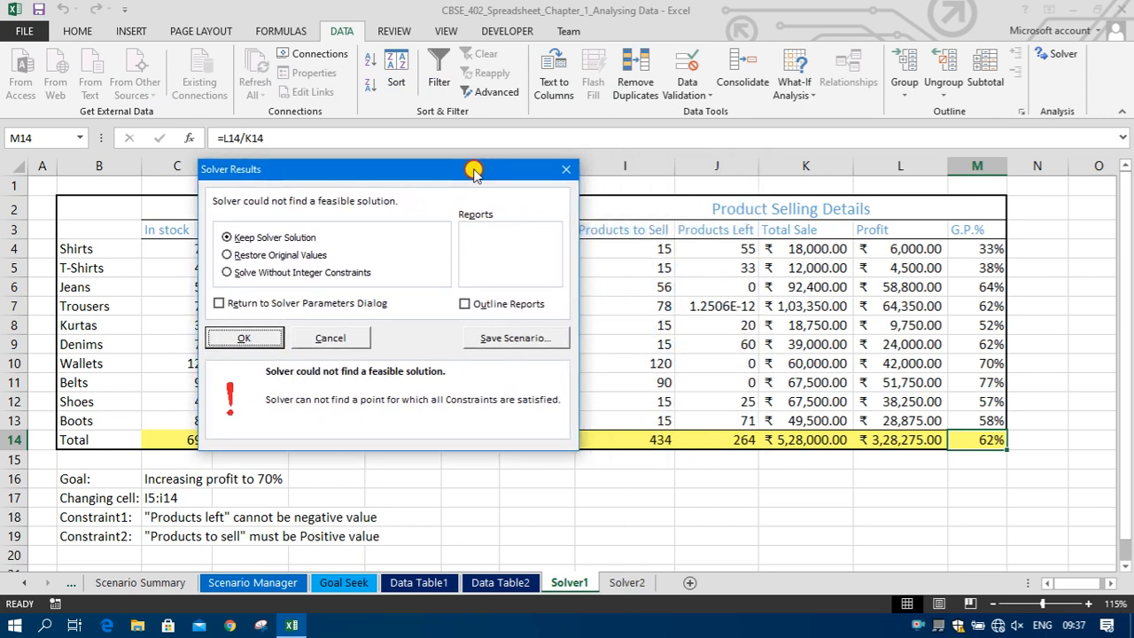
mouse_move(475, 171)
left_mouse_down()
mouse_move(446, 174)
mouse_move(461, 174)
left_mouse_up()
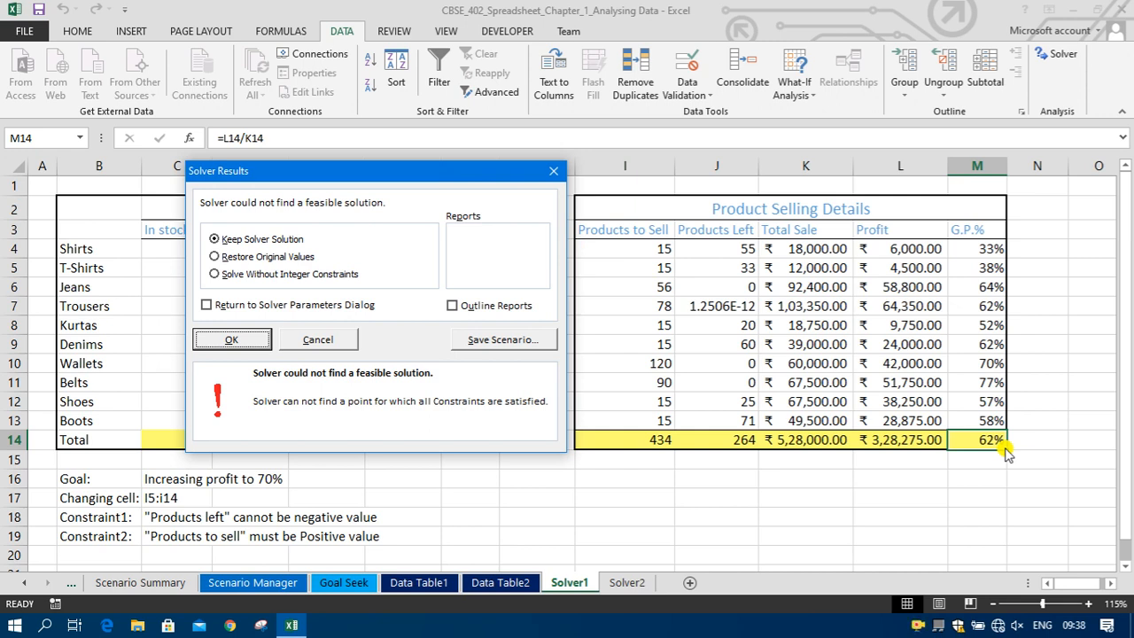
left_click(312, 258)
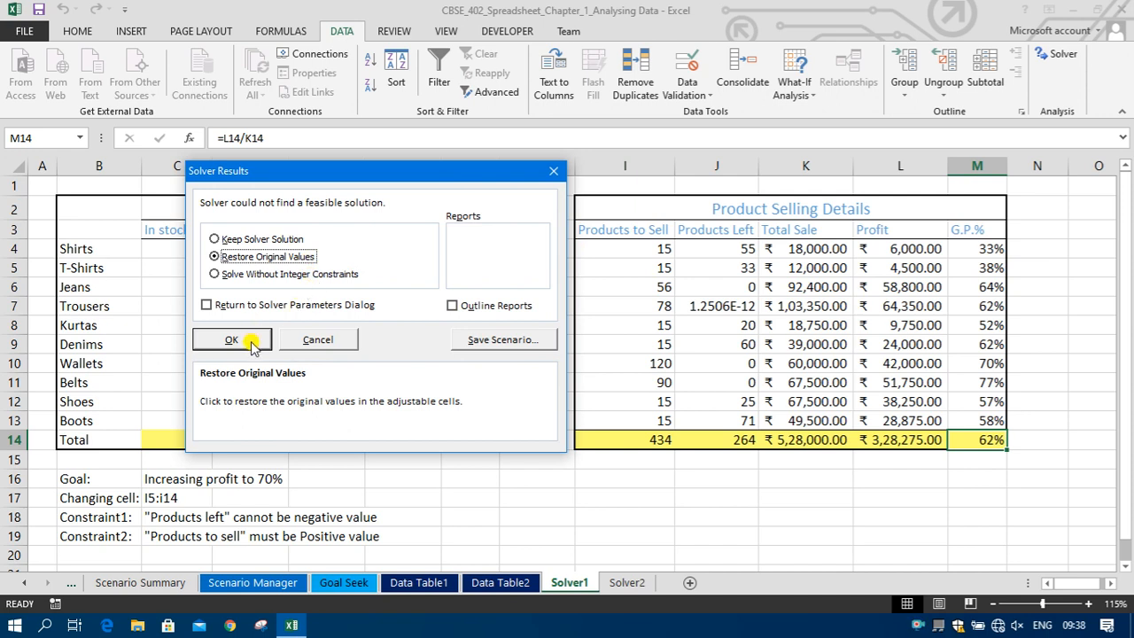
left_click(231, 341)
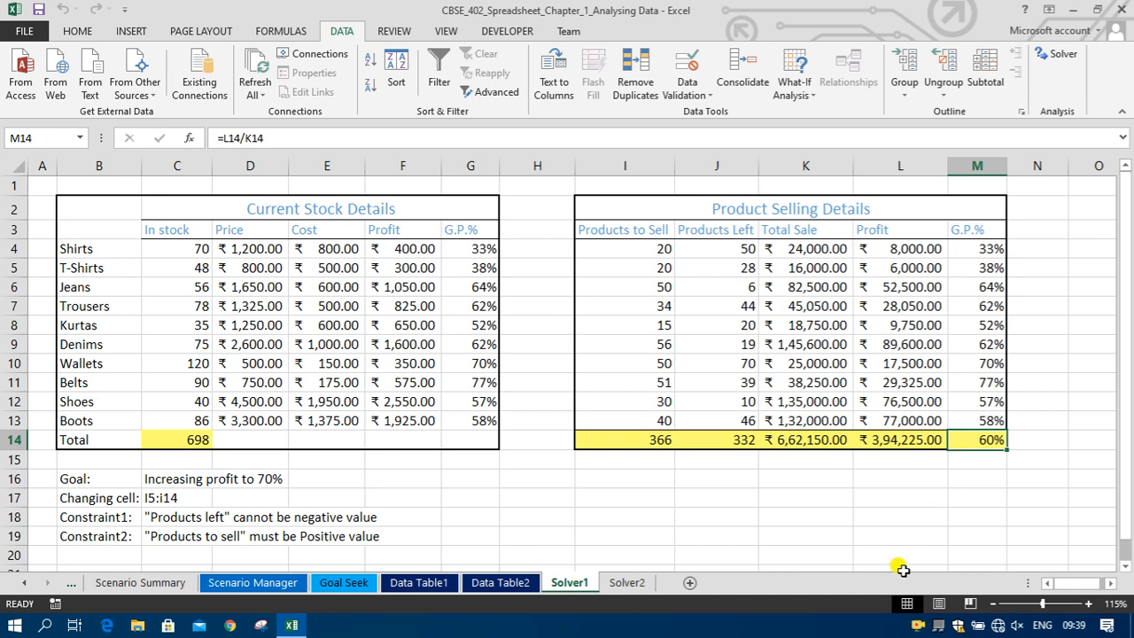
Step: On the Solver2 sheet, examine the project cost columns and the Total Cost, Total Budget and Profit cells
left_click(625, 583)
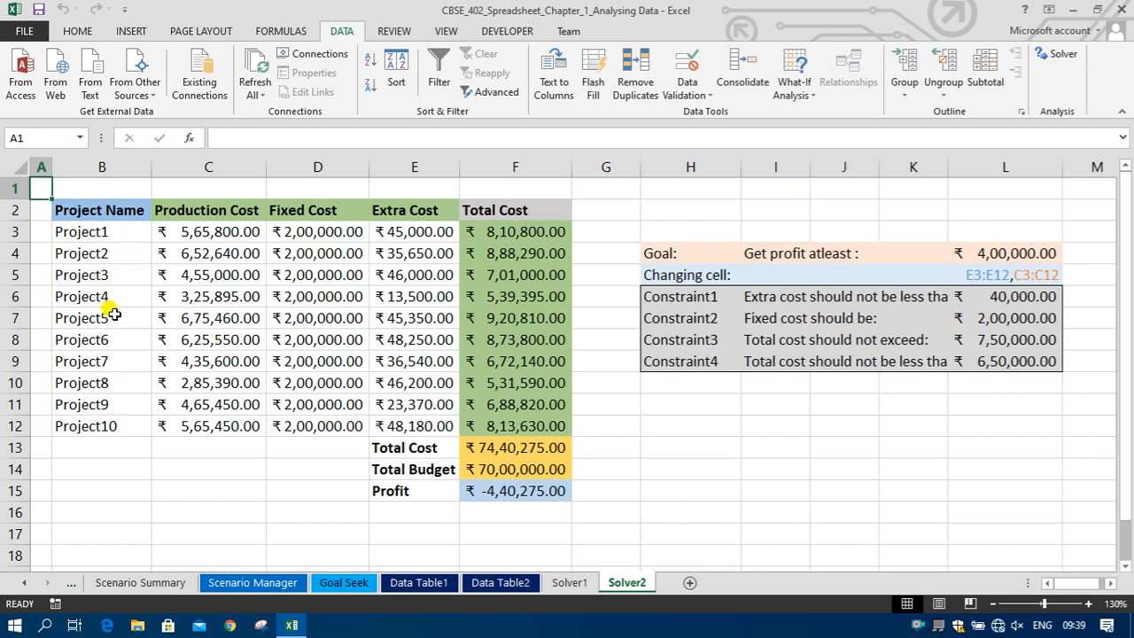
left_click_drag(219, 231, 228, 423)
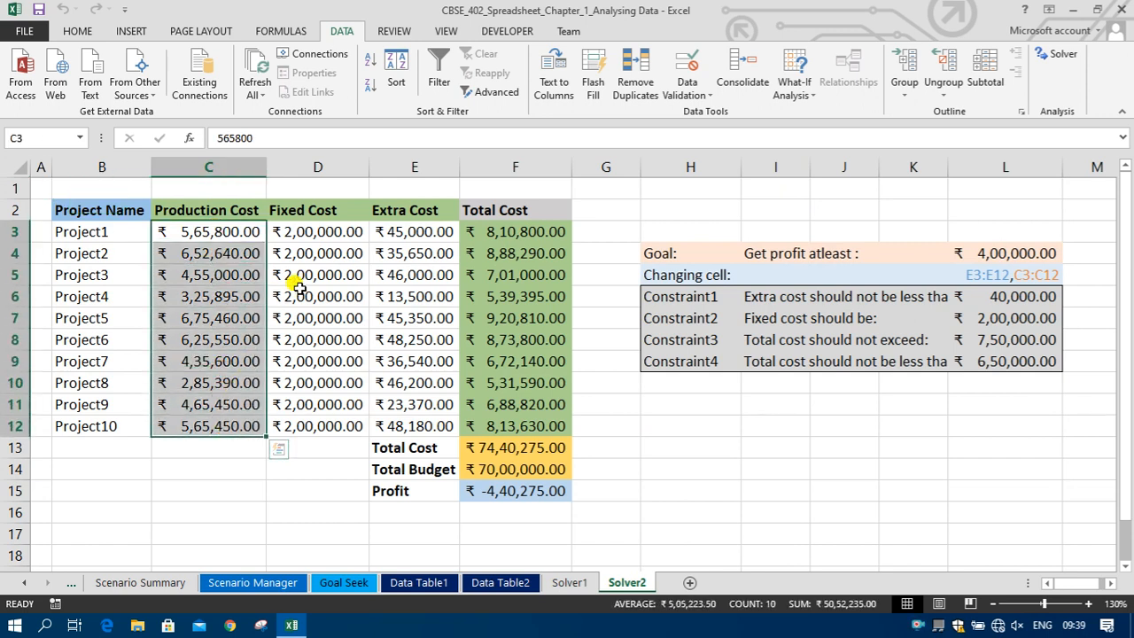
left_click(317, 232)
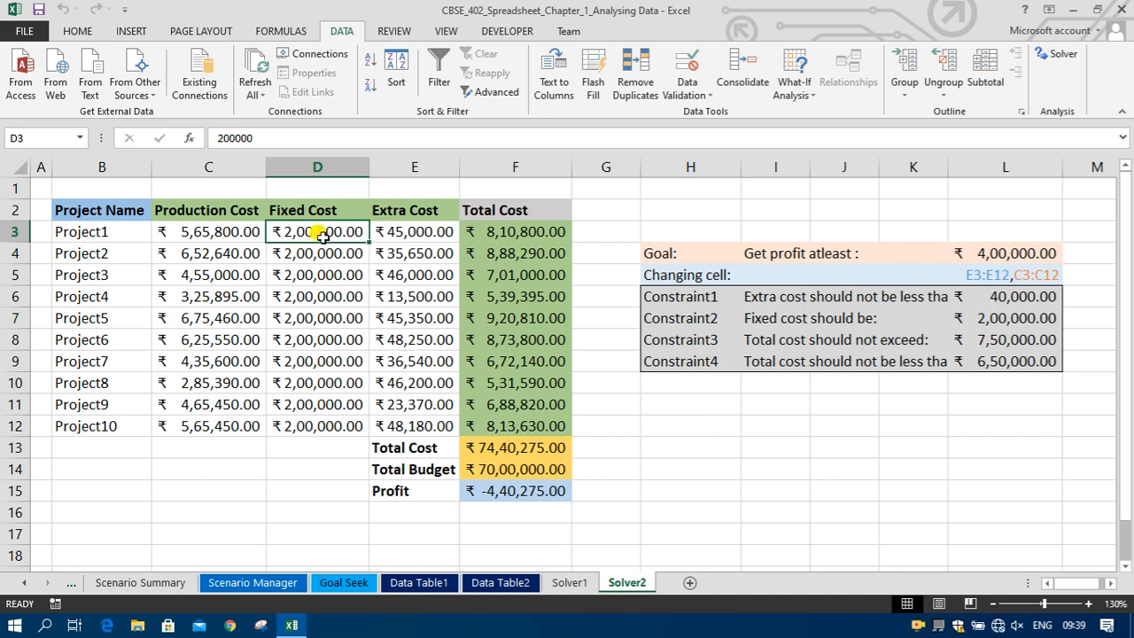
left_click(397, 232)
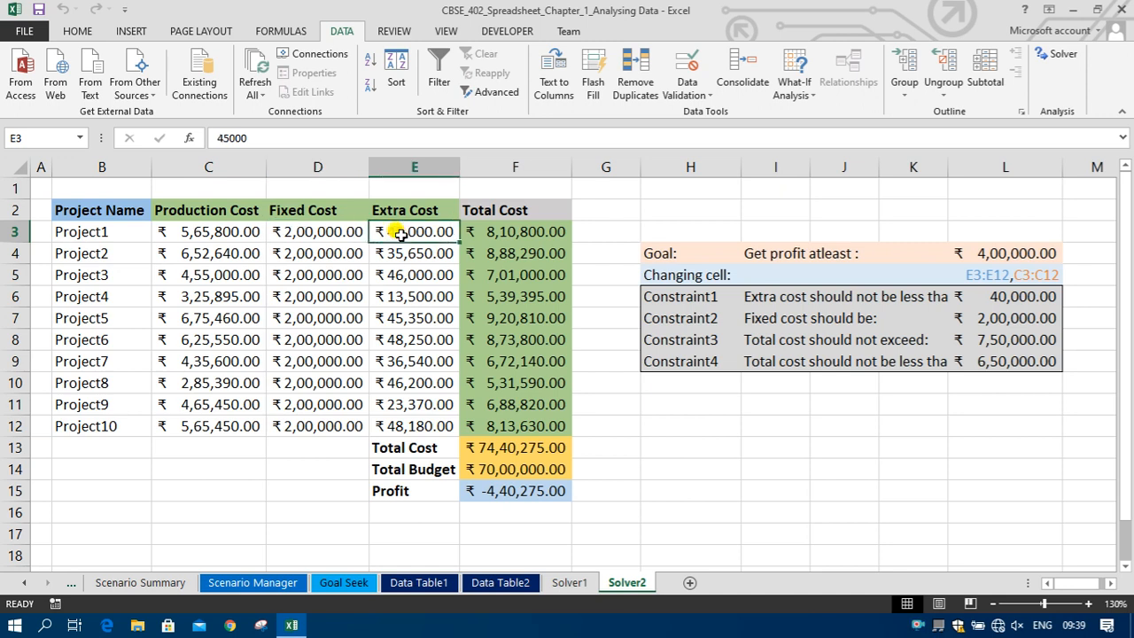
left_click(519, 228)
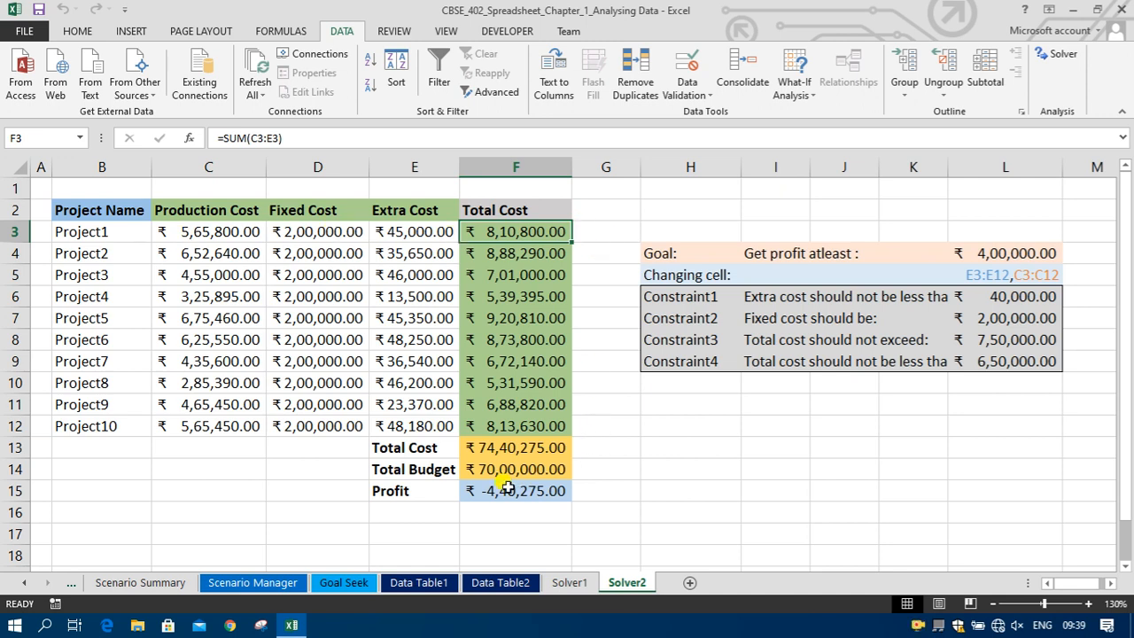
left_click(403, 448)
left_click(492, 449)
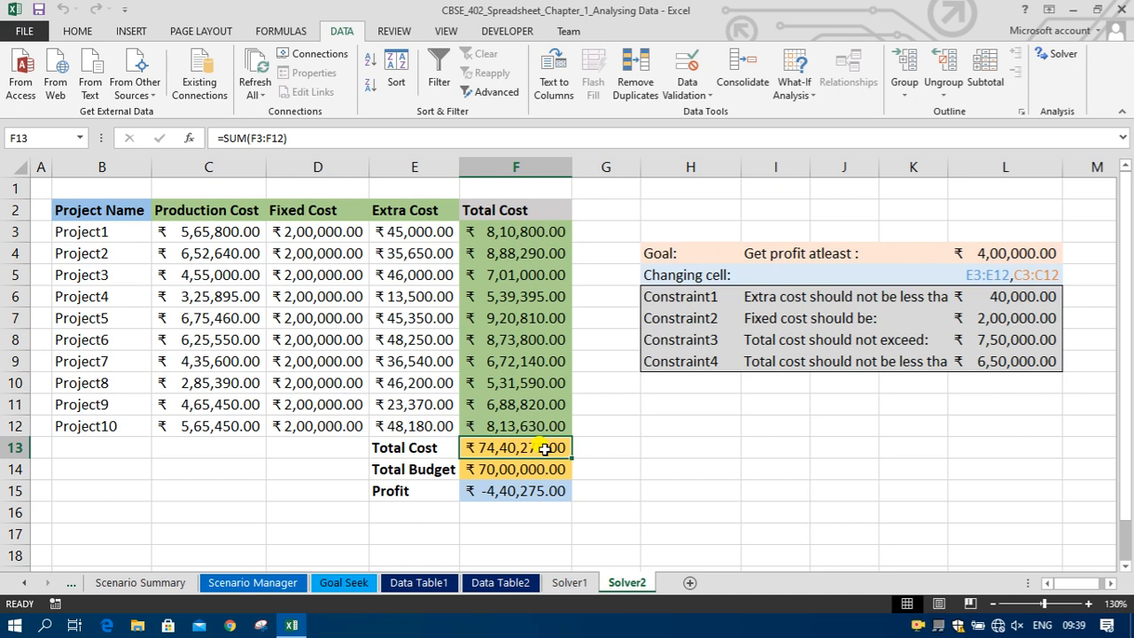
left_click(485, 474)
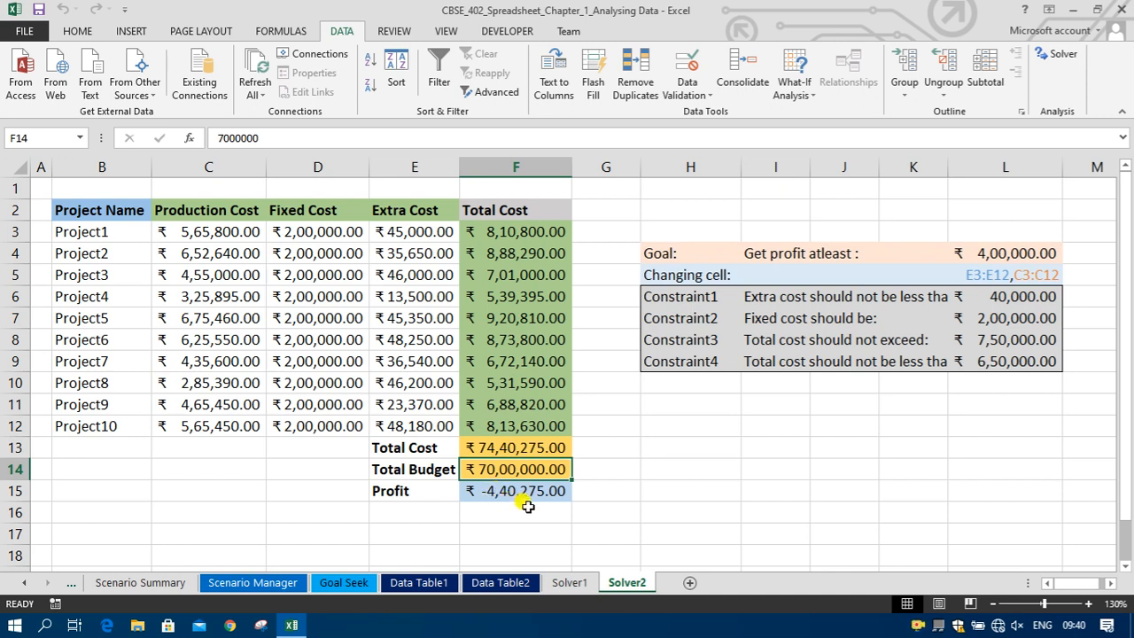
left_click(537, 494)
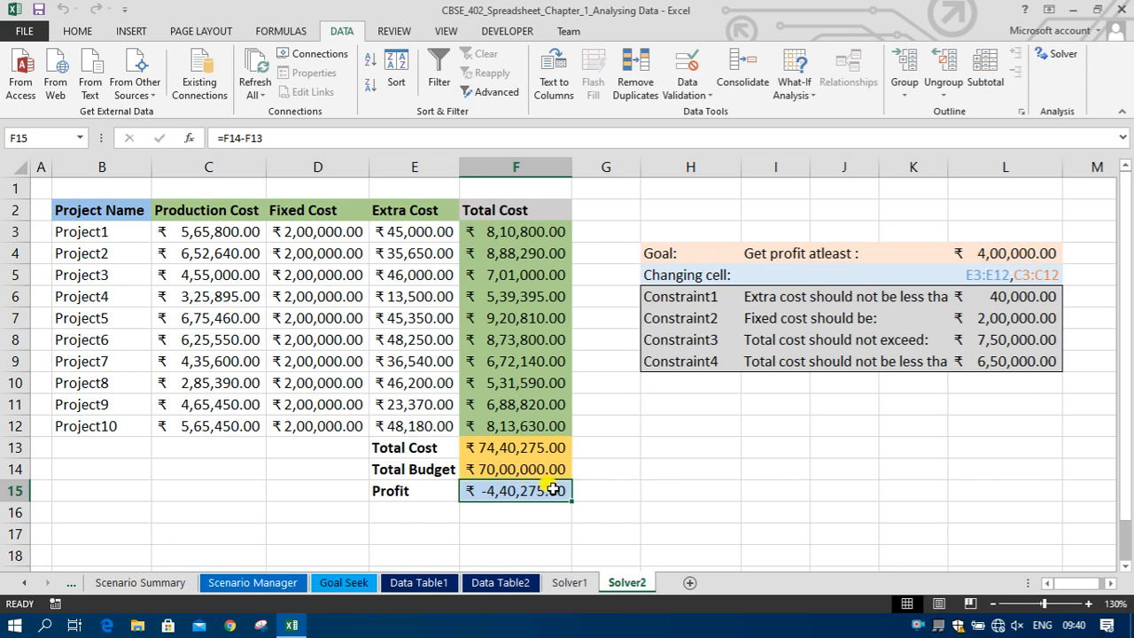
Step: Compare the profit goal and the listed changing cells with F15, E3:E12 and C3:C12
left_click(1011, 253)
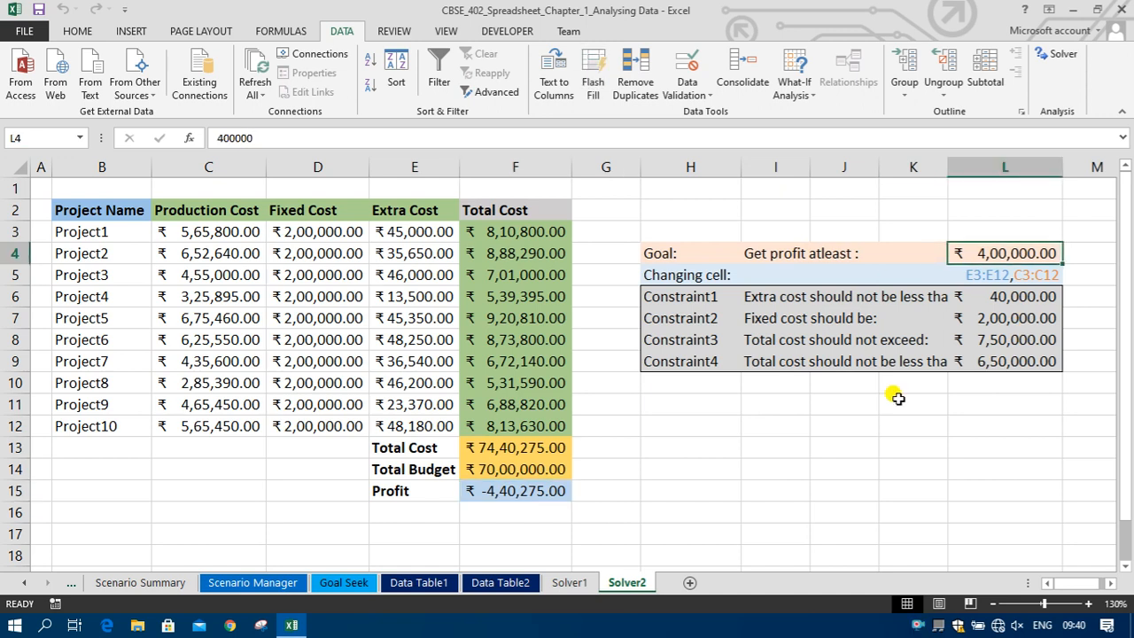
left_click(541, 489)
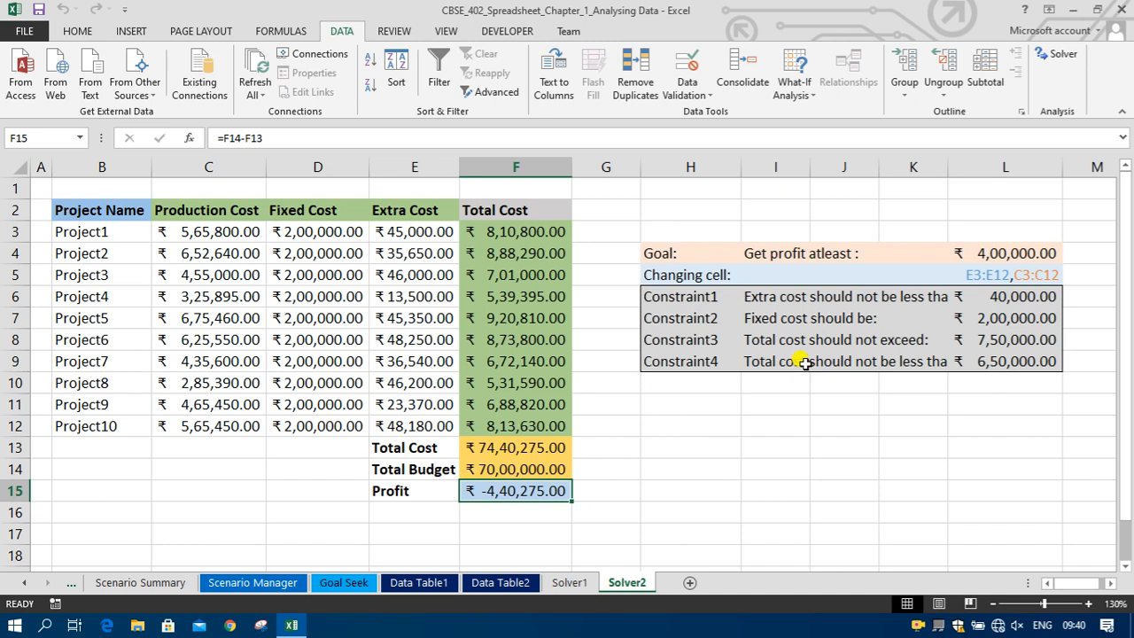
left_click(1021, 276)
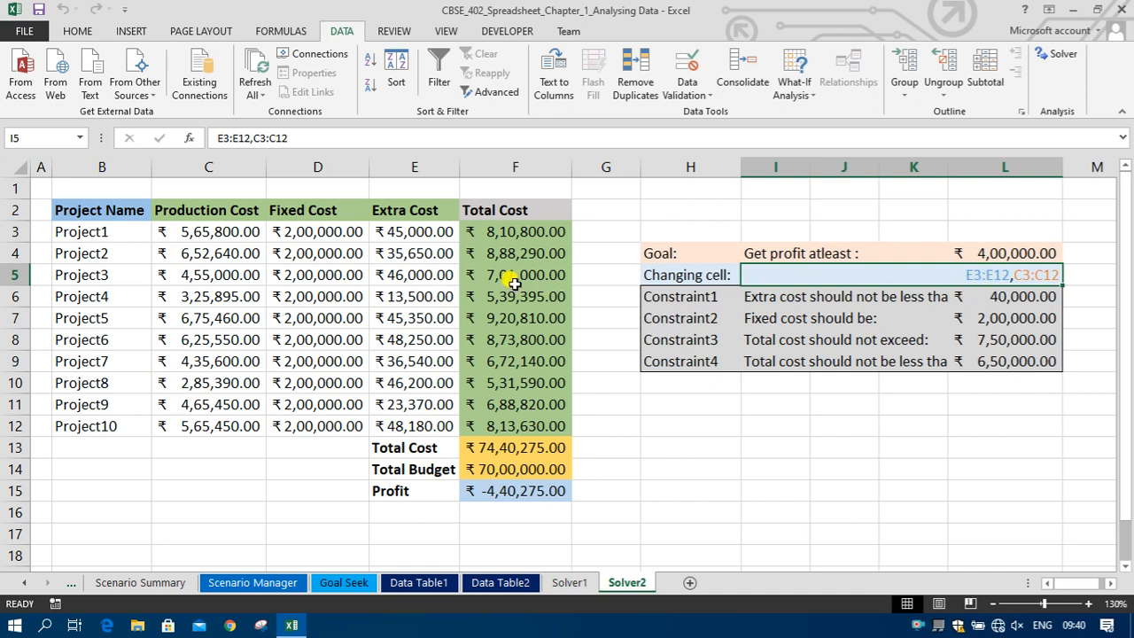
left_click_drag(414, 232, 421, 434)
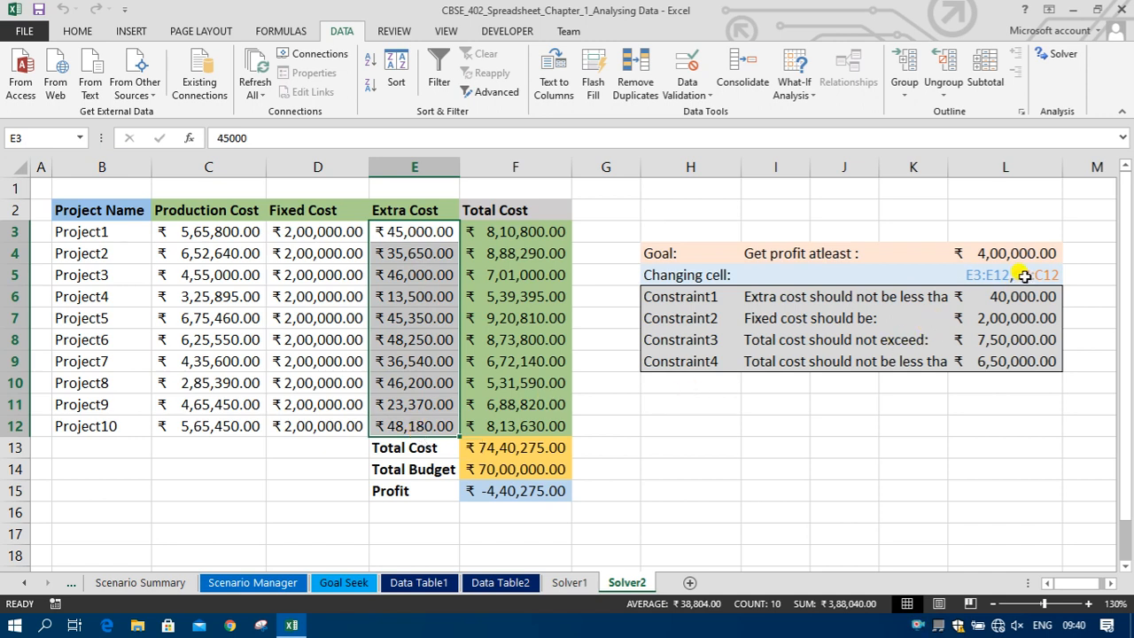
left_click_drag(227, 233, 216, 430)
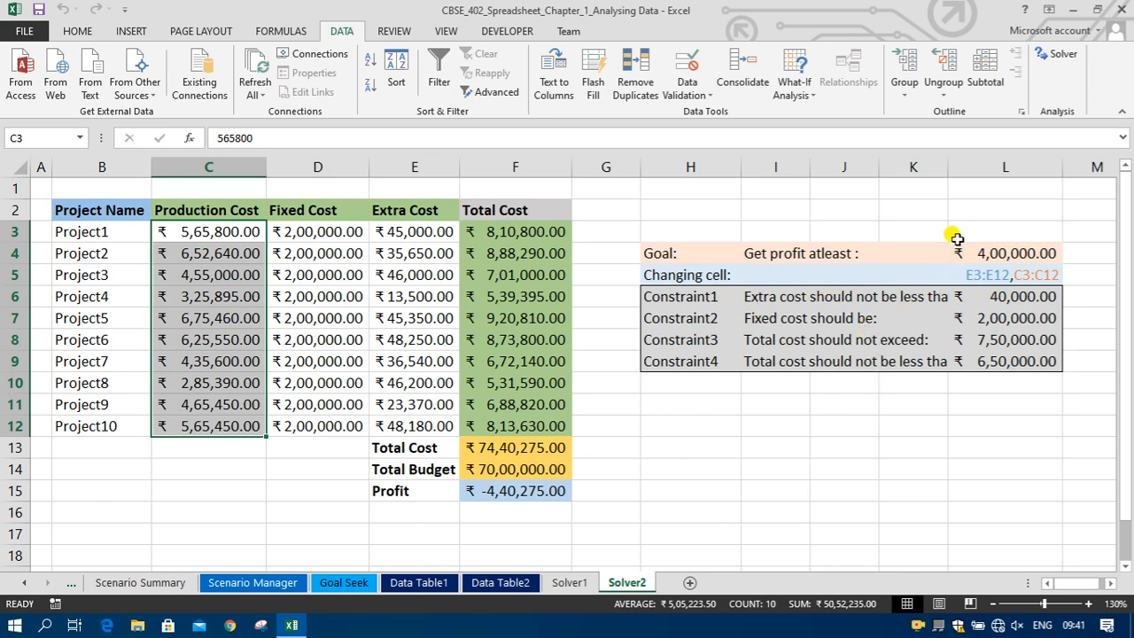
Step: Widen column K to show the constraint descriptions in full, and check them against the Extra Cost, Fixed Cost and Total Cost columns
left_click_drag(949, 165, 965, 166)
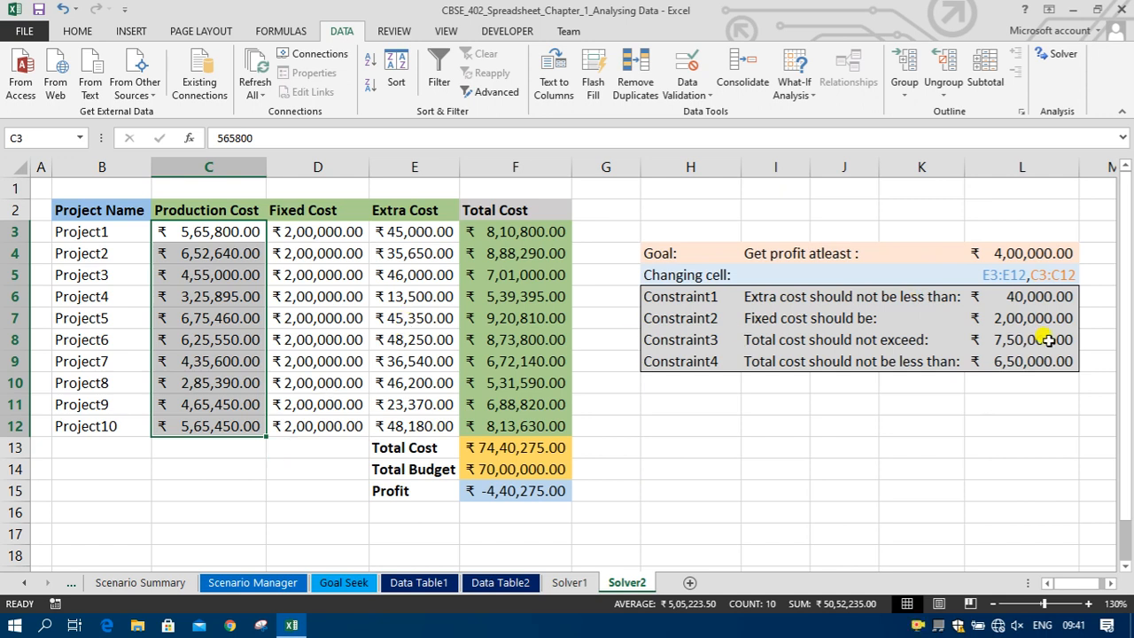
left_click_drag(441, 232, 415, 423)
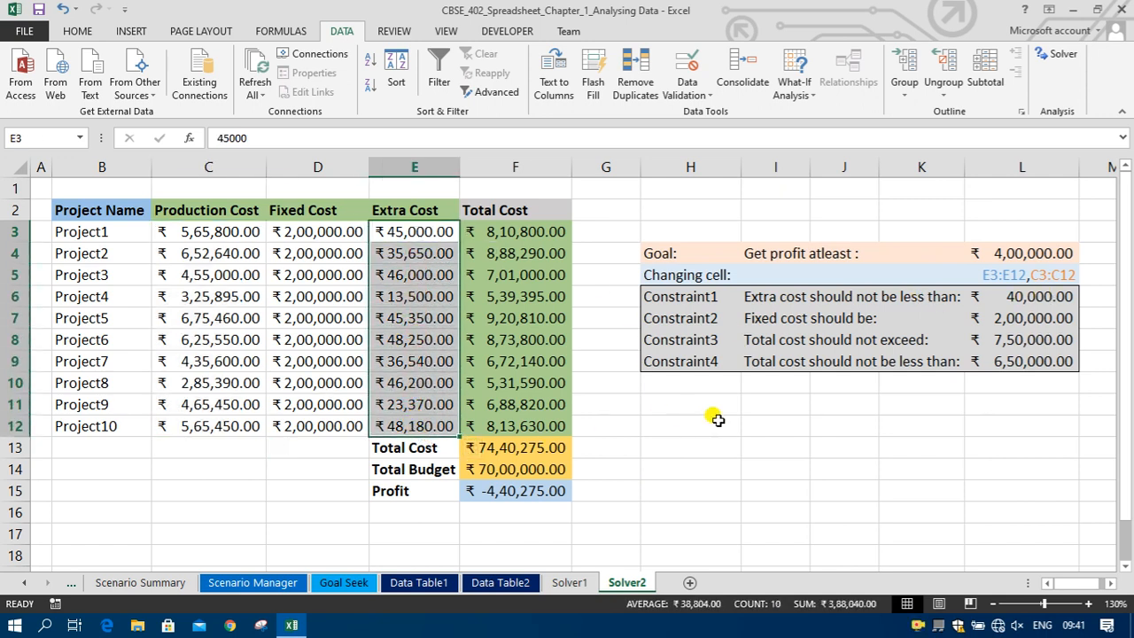
left_click(402, 410)
left_click(403, 364)
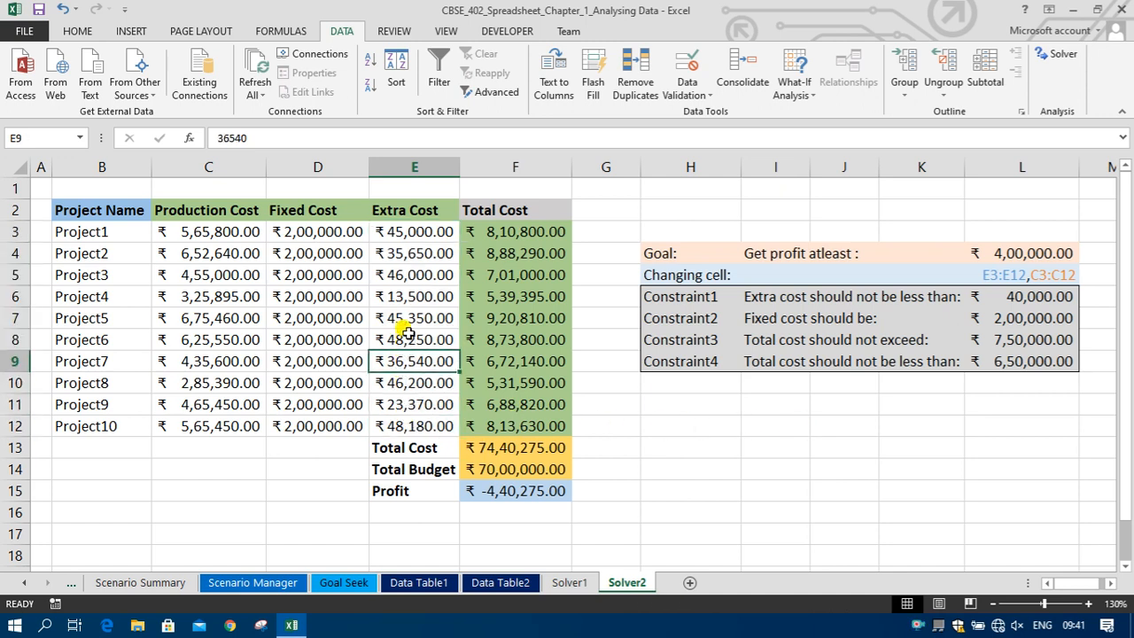
left_click(405, 297)
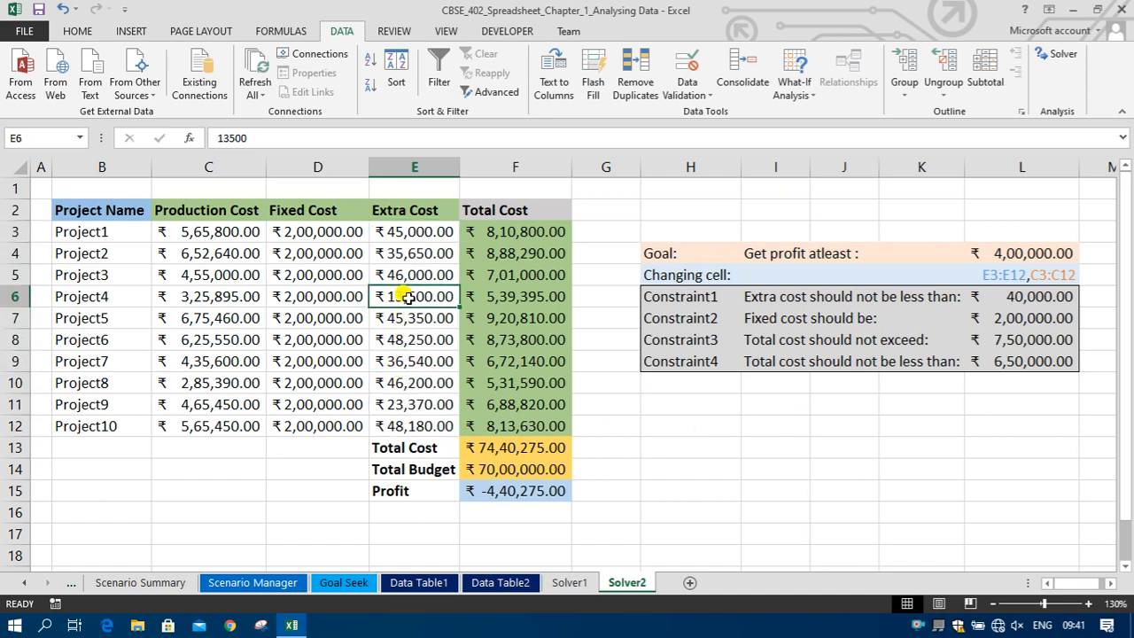
left_click(431, 255)
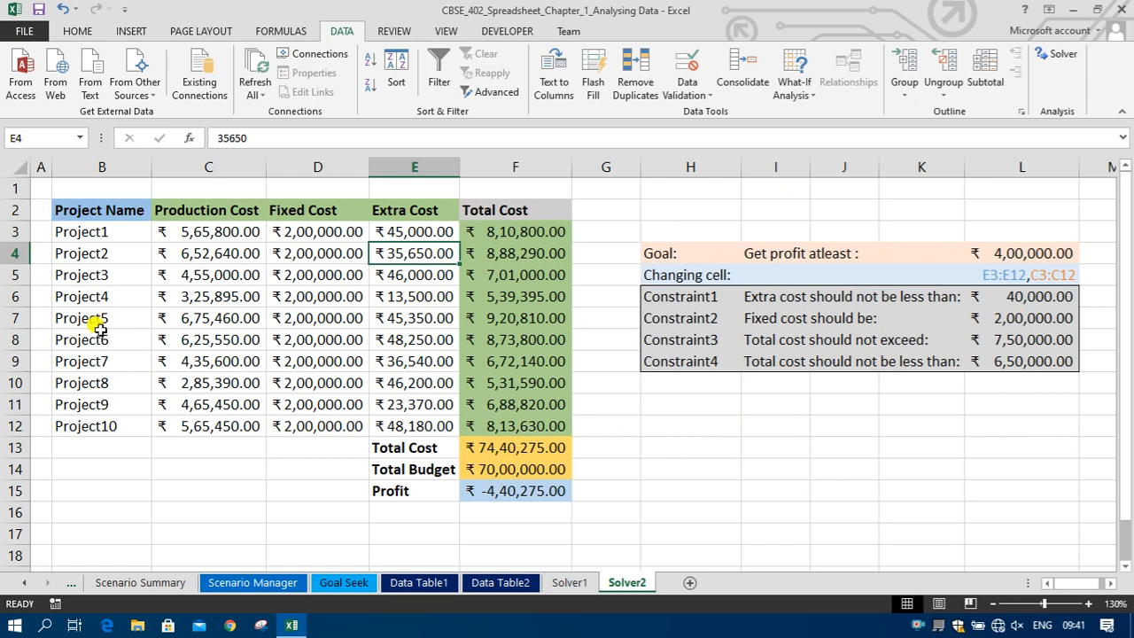
left_click_drag(315, 230, 305, 424)
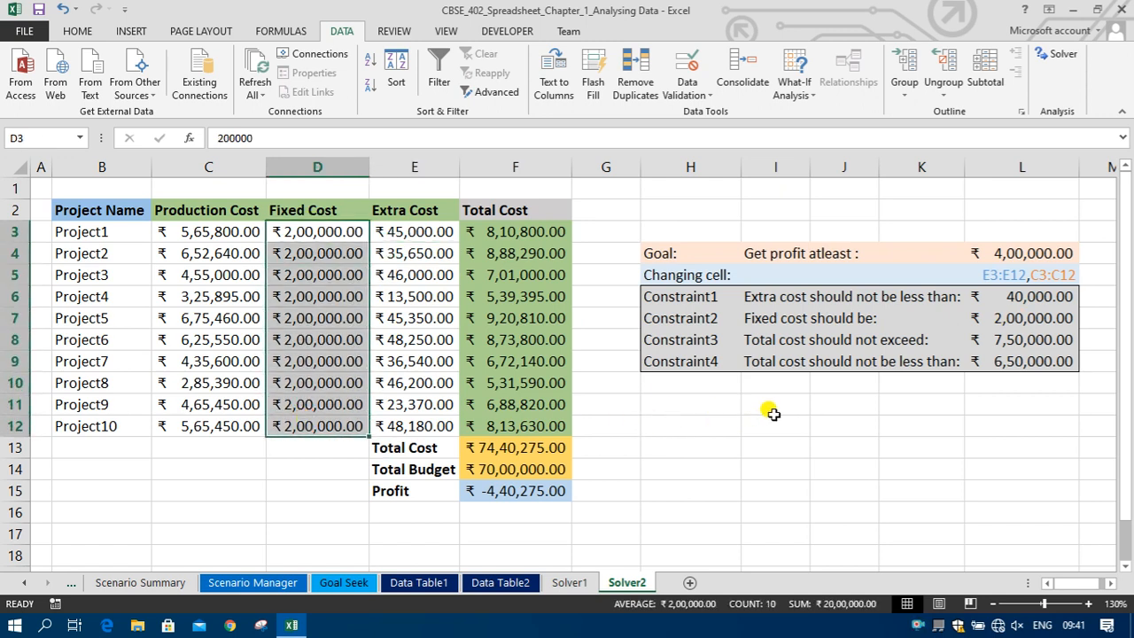
left_click(1030, 273)
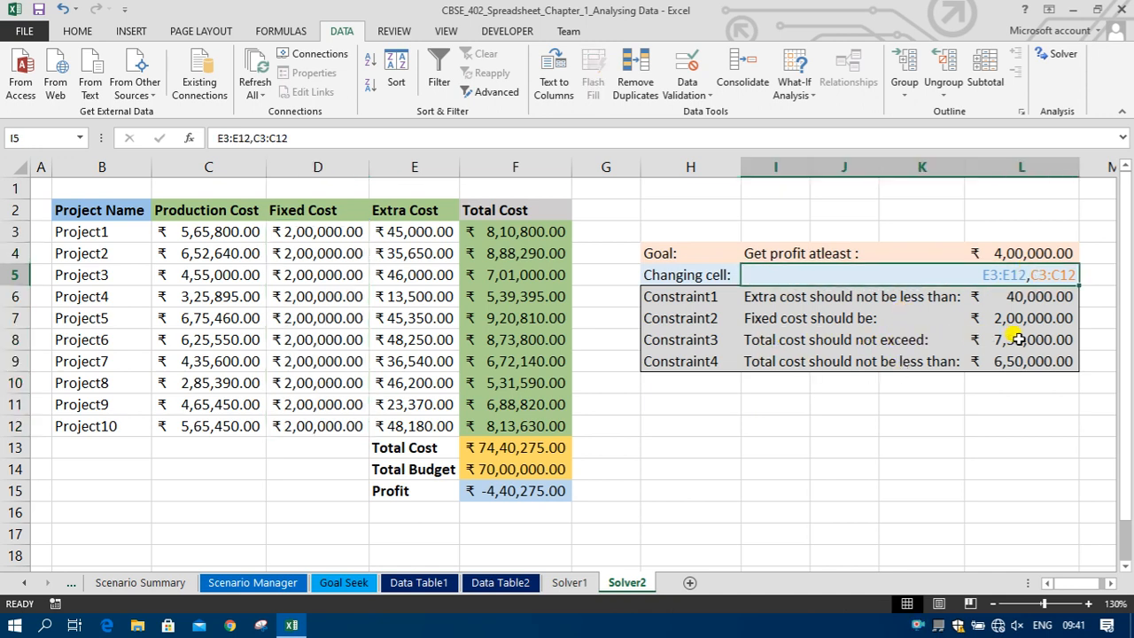
left_click_drag(482, 233, 489, 428)
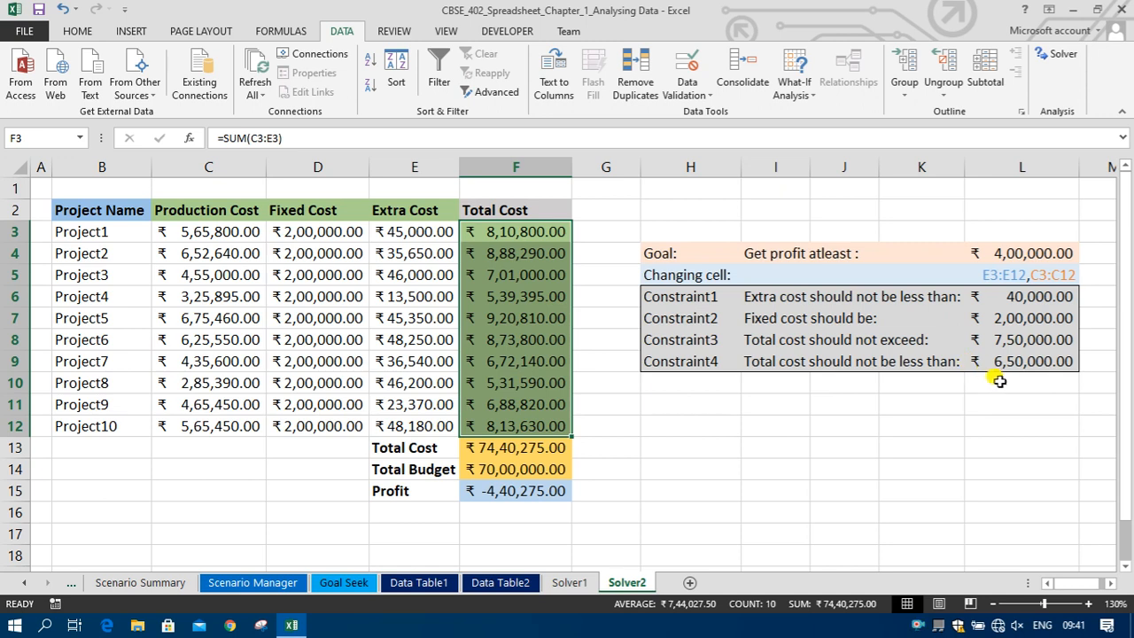
Step: Review the minimum total cost, the Total Cost column, Project1's cost components, the Fixed Cost column, the changing cells and the profit goal
left_click(1033, 363)
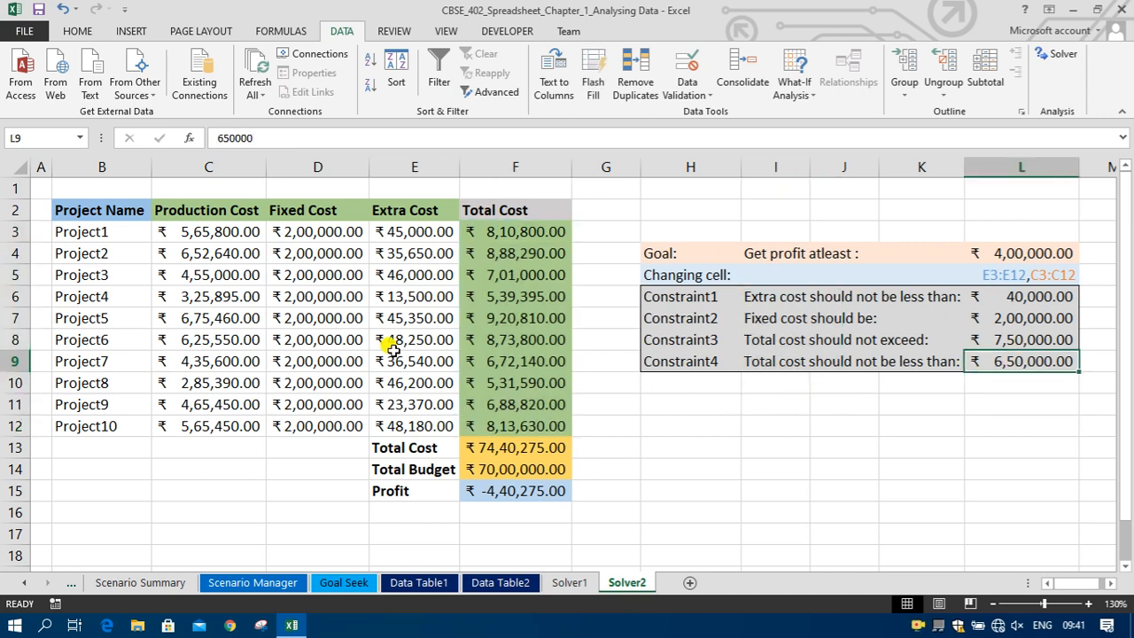
left_click_drag(488, 232, 499, 426)
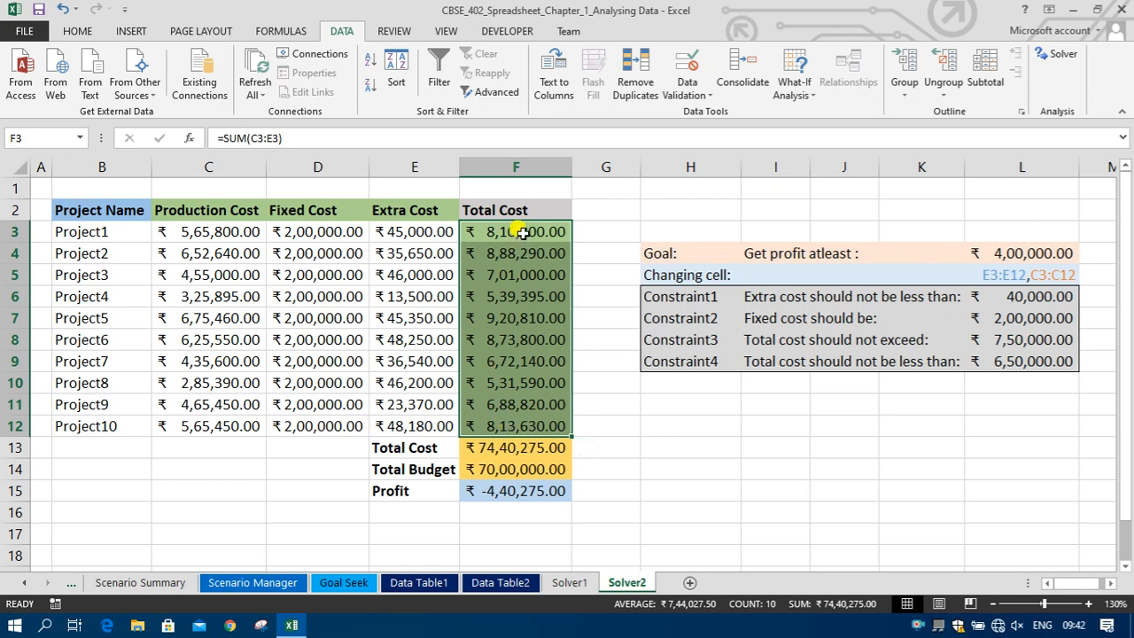
left_click_drag(414, 232, 212, 232)
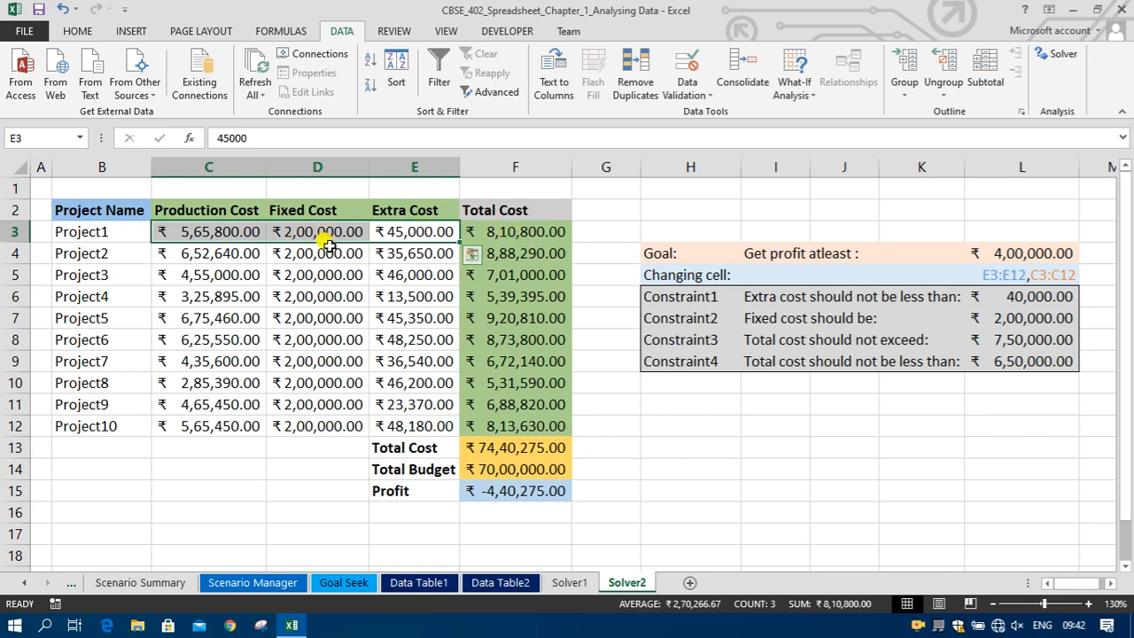
left_click(213, 234)
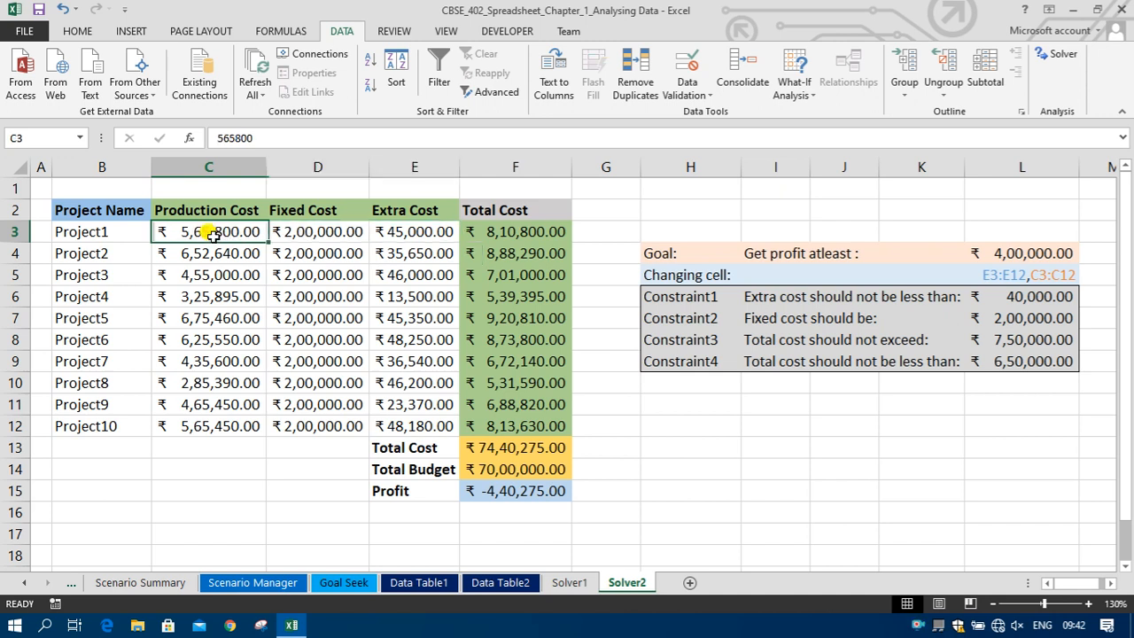
left_click(335, 229)
left_click(389, 234)
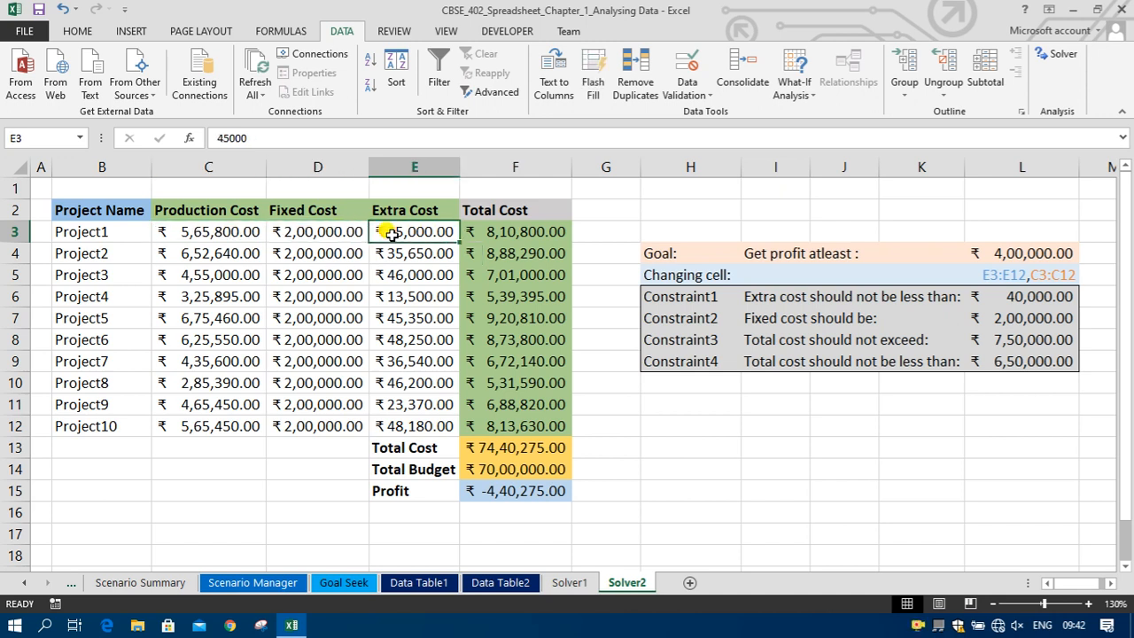
left_click_drag(335, 230, 324, 423)
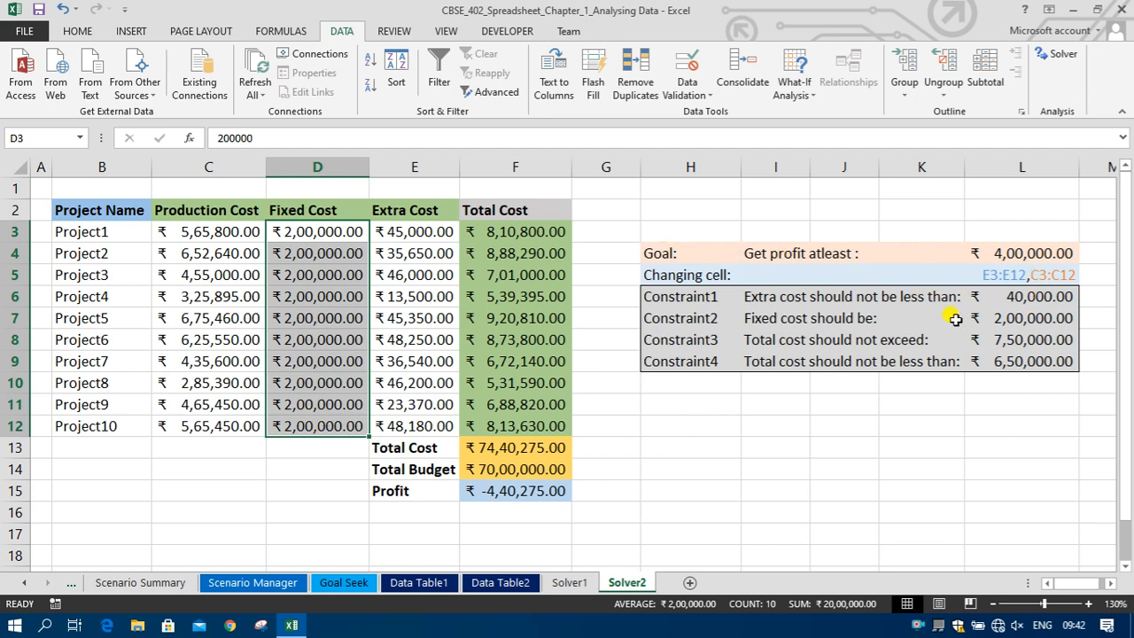
left_click(222, 233)
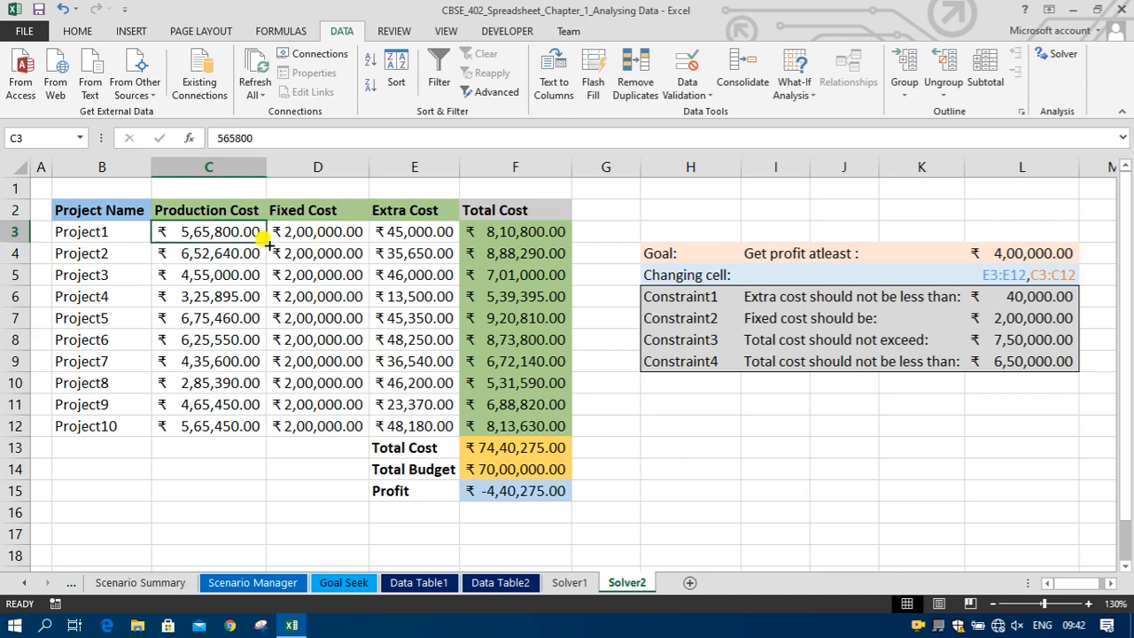
left_click(390, 232)
left_click(1011, 271)
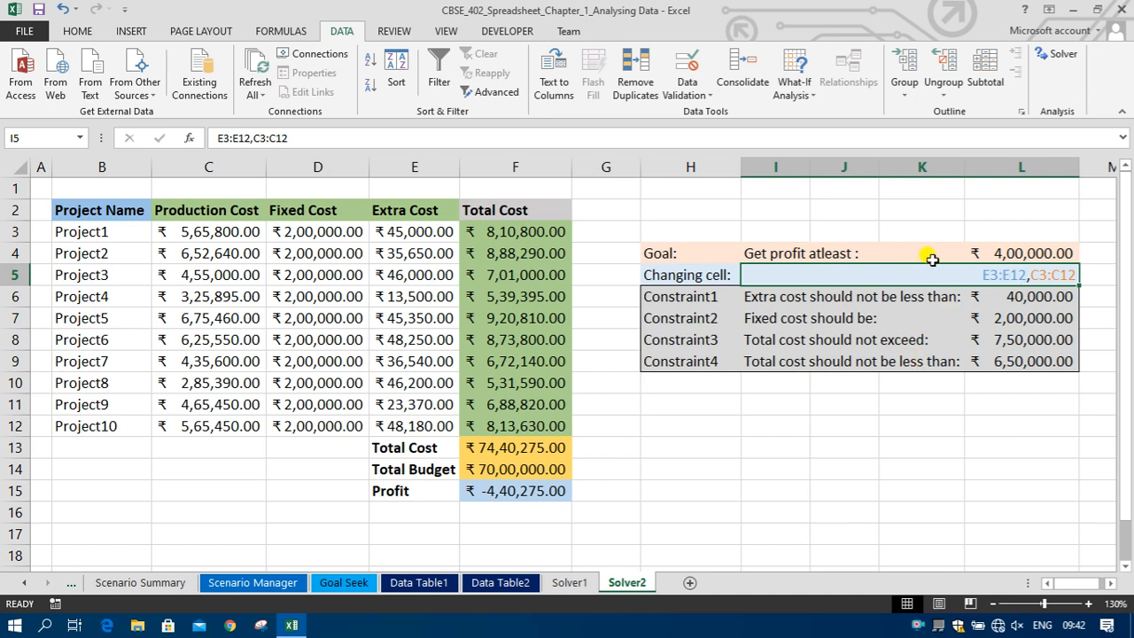
left_click(1007, 255)
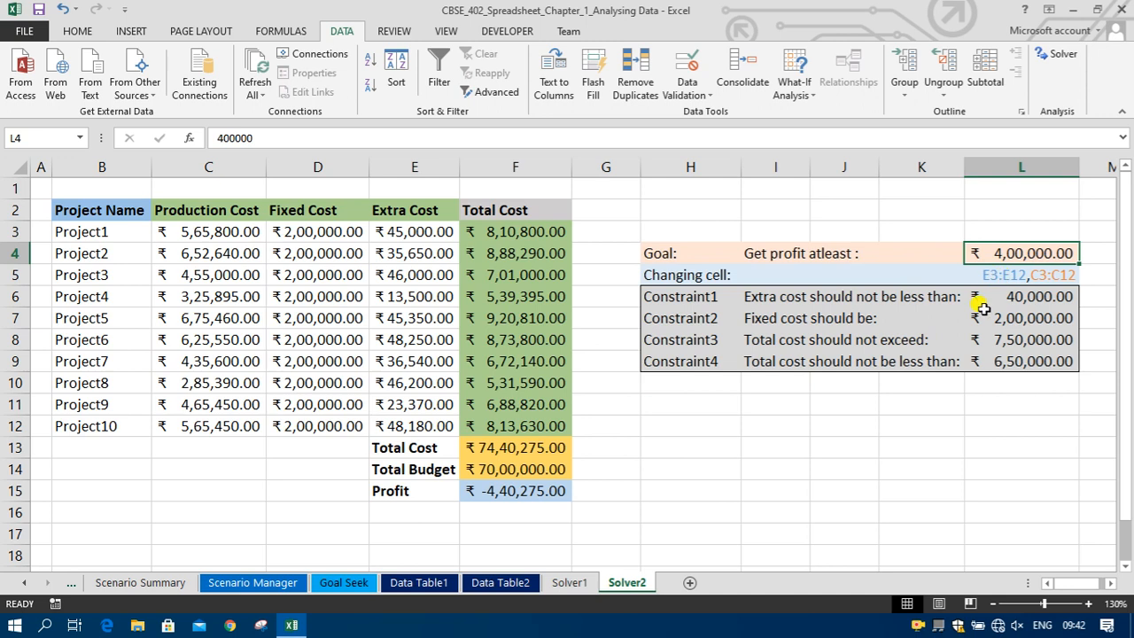
left_click(783, 400)
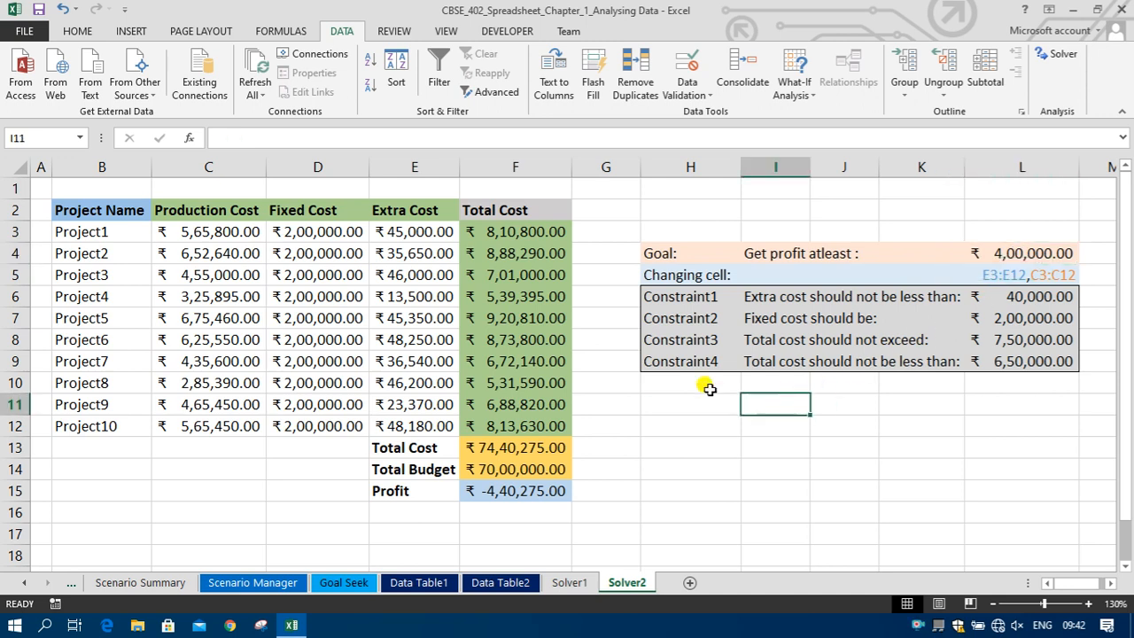
Step: Start Solver with the Profit cell F15 as the objective and a target value of 400000
left_click(536, 493)
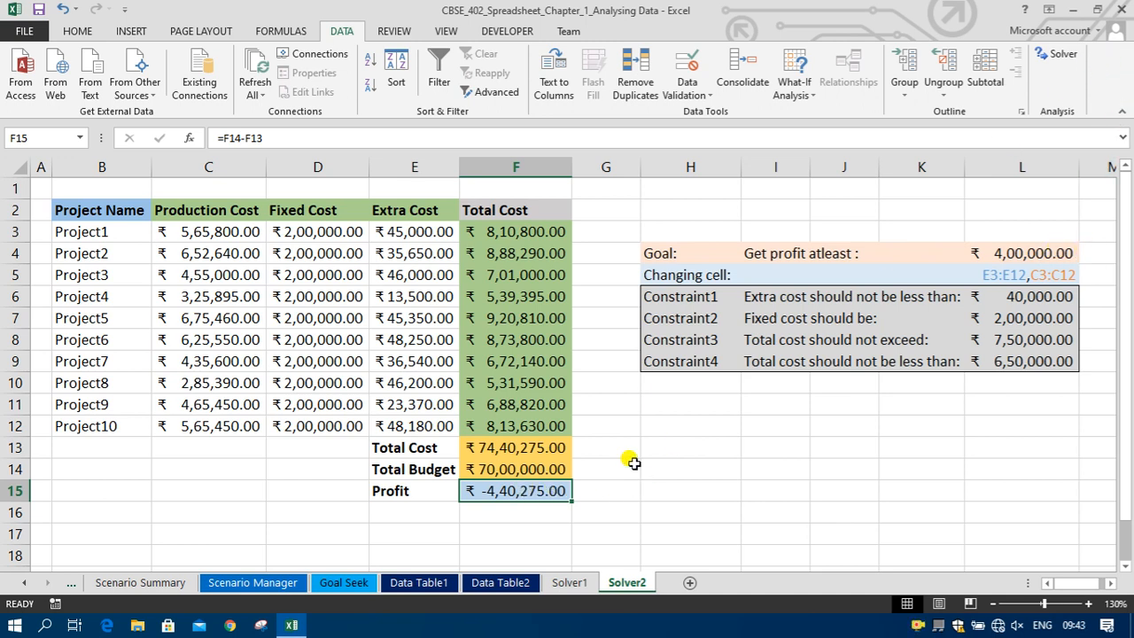
left_click(1062, 57)
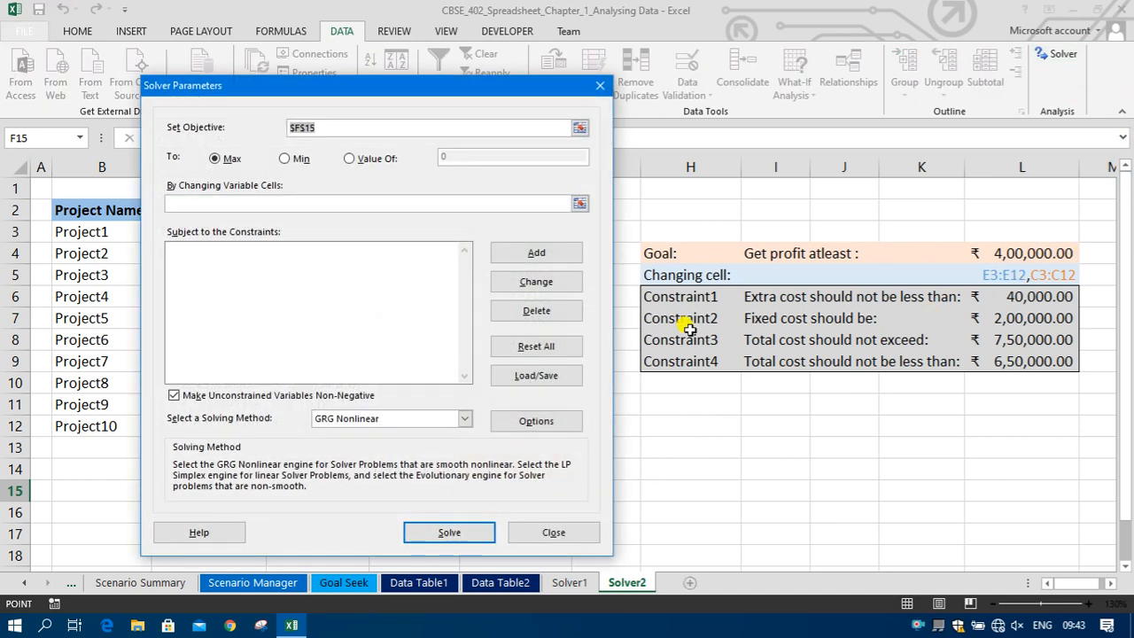
left_click_drag(384, 88, 830, 83)
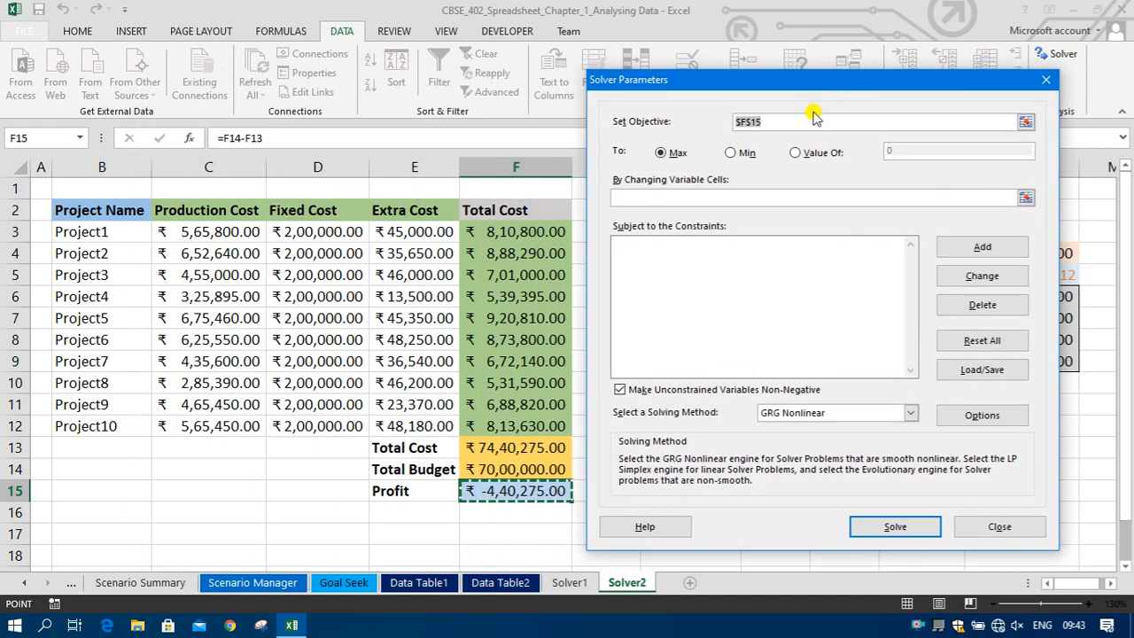
left_click(823, 153)
left_click(862, 153)
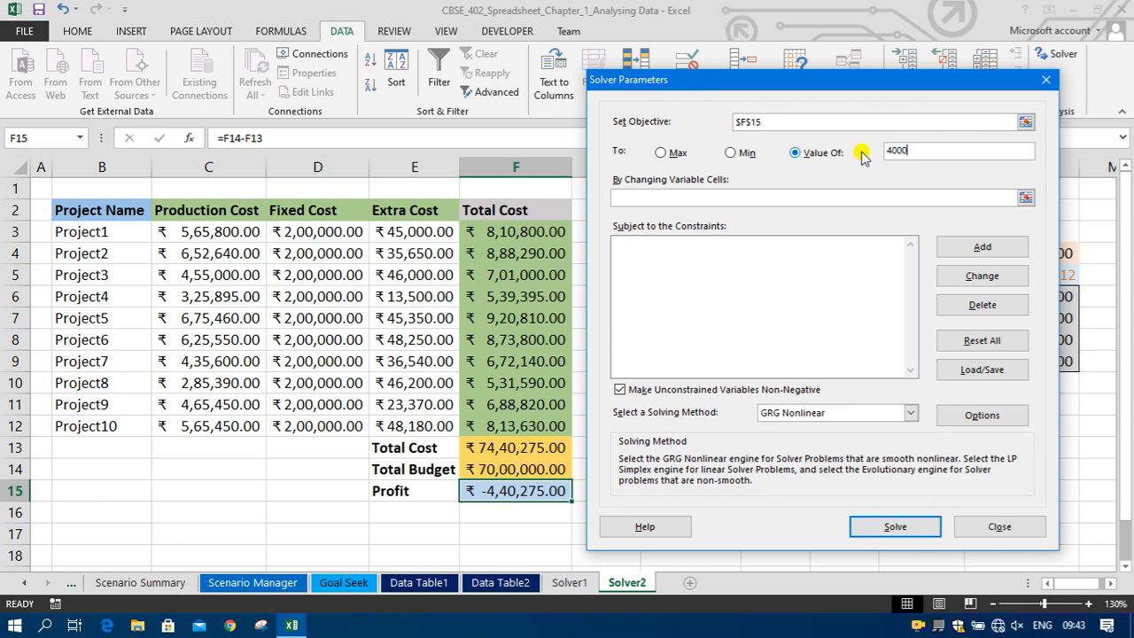
Step: Set the changing variable cells to the Production Cost and Extra Cost ranges, C3:C12 and E3:E12
left_click(827, 196)
left_click_drag(240, 232, 215, 419)
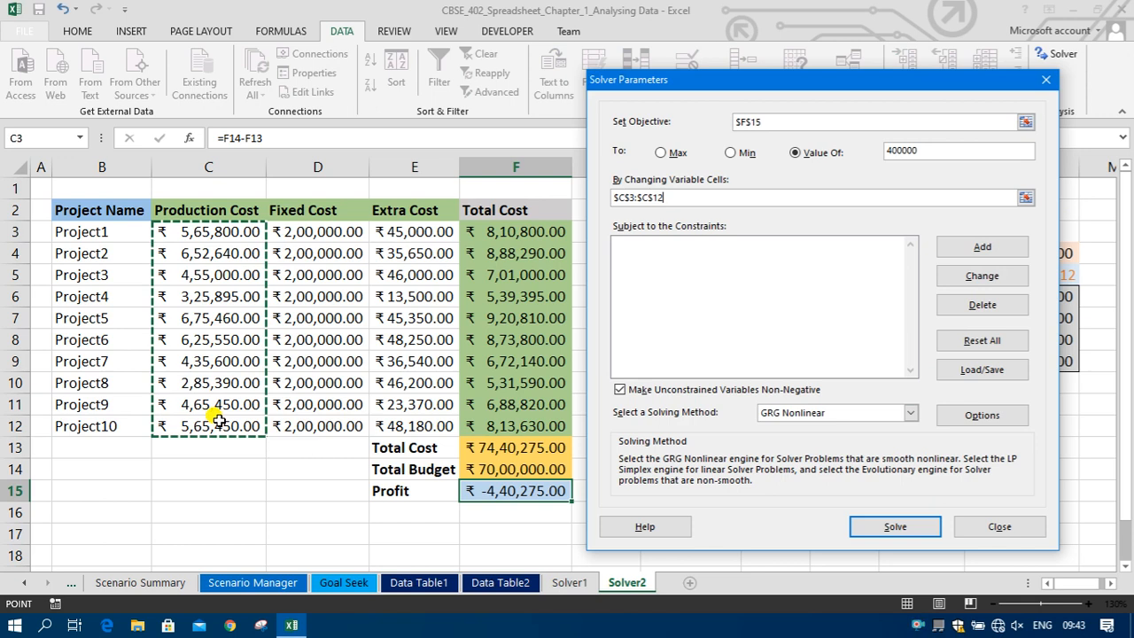
type(",")
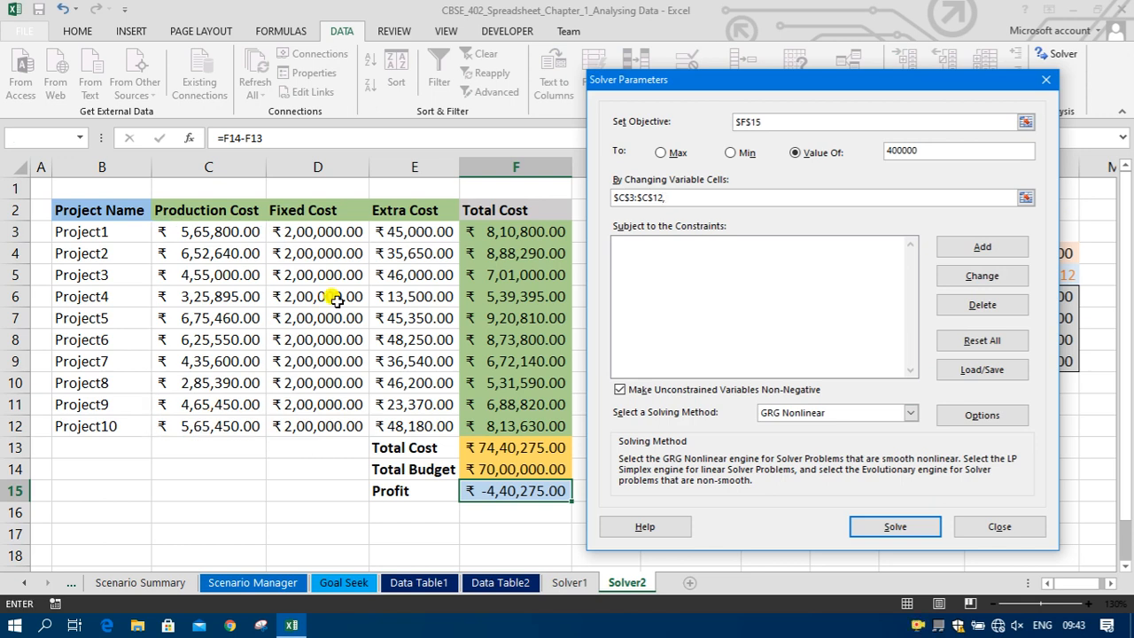
left_click(396, 231)
left_click_drag(396, 231, 410, 426)
left_click(791, 266)
Step: Add a constraint that the Extra Cost range E3:E12 is >= the 40,000 limit in L6
left_click_drag(892, 76, 438, 92)
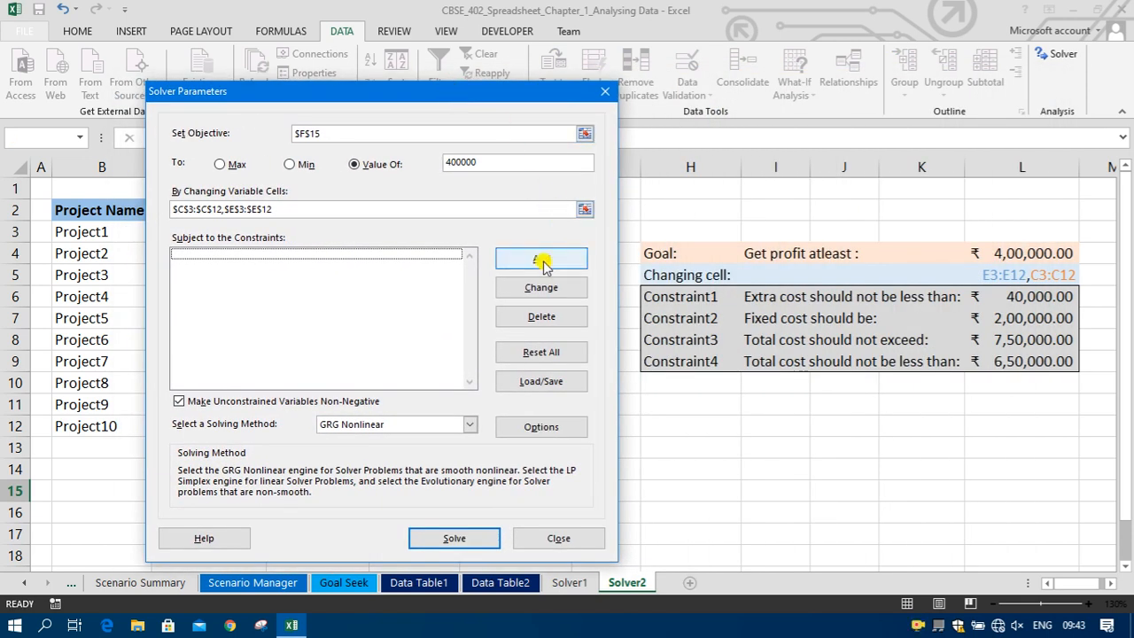
left_click(541, 257)
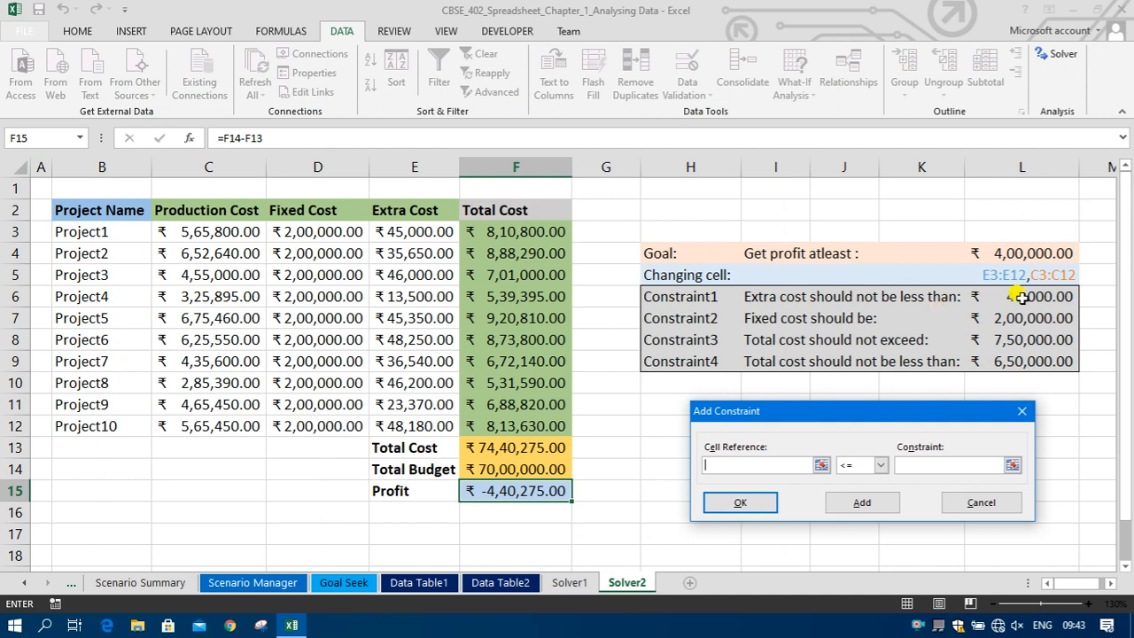
left_click_drag(399, 232, 404, 426)
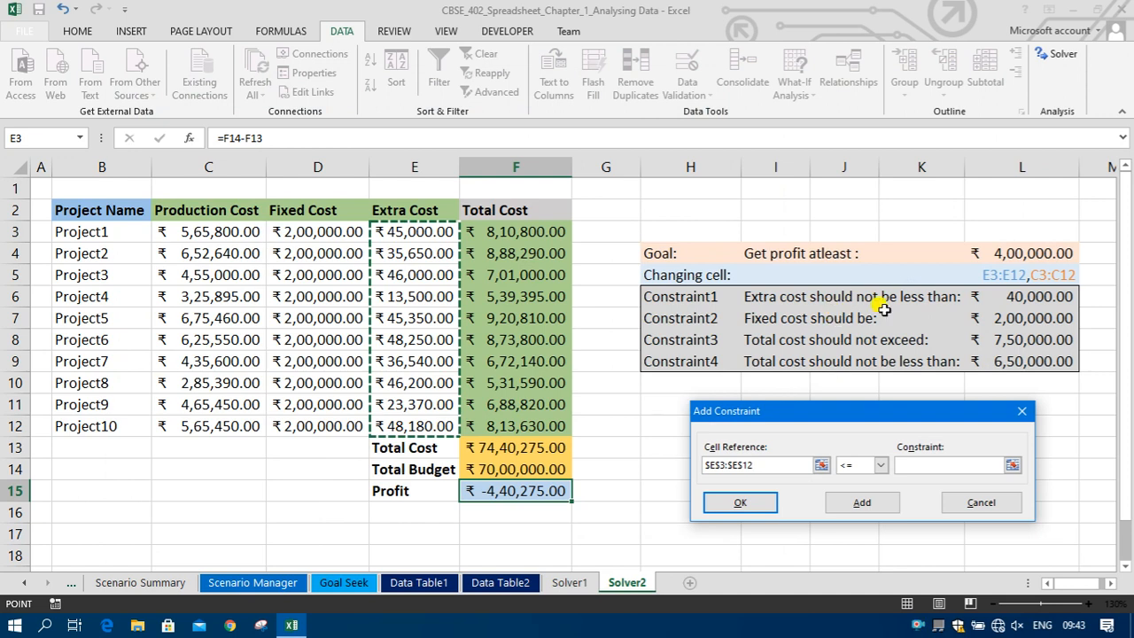
left_click(862, 470)
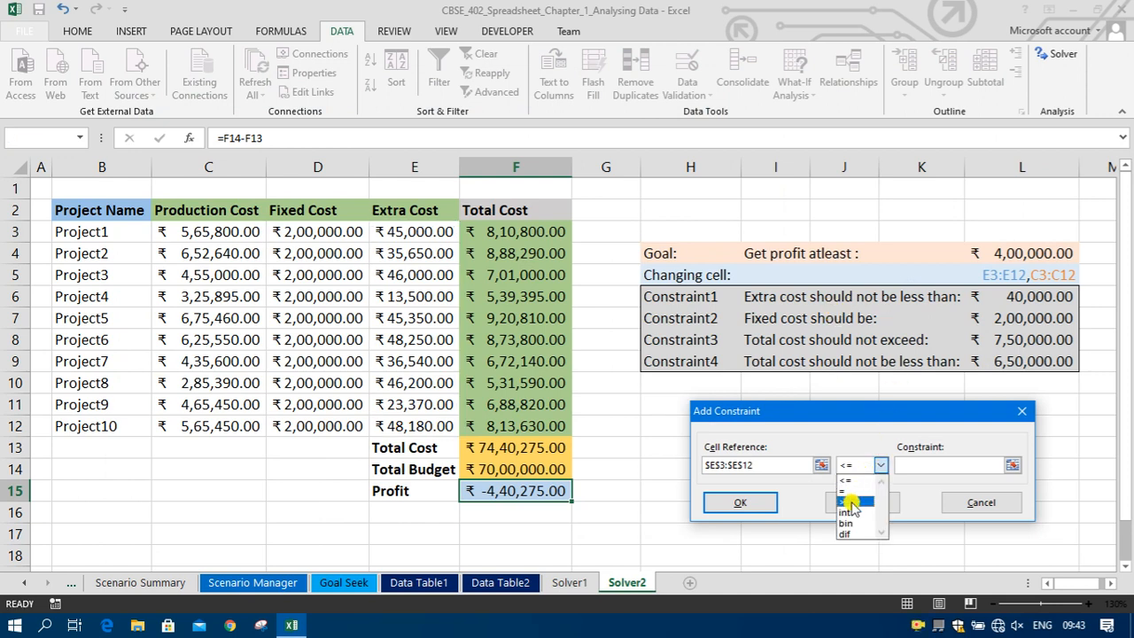
left_click(858, 498)
left_click(926, 465)
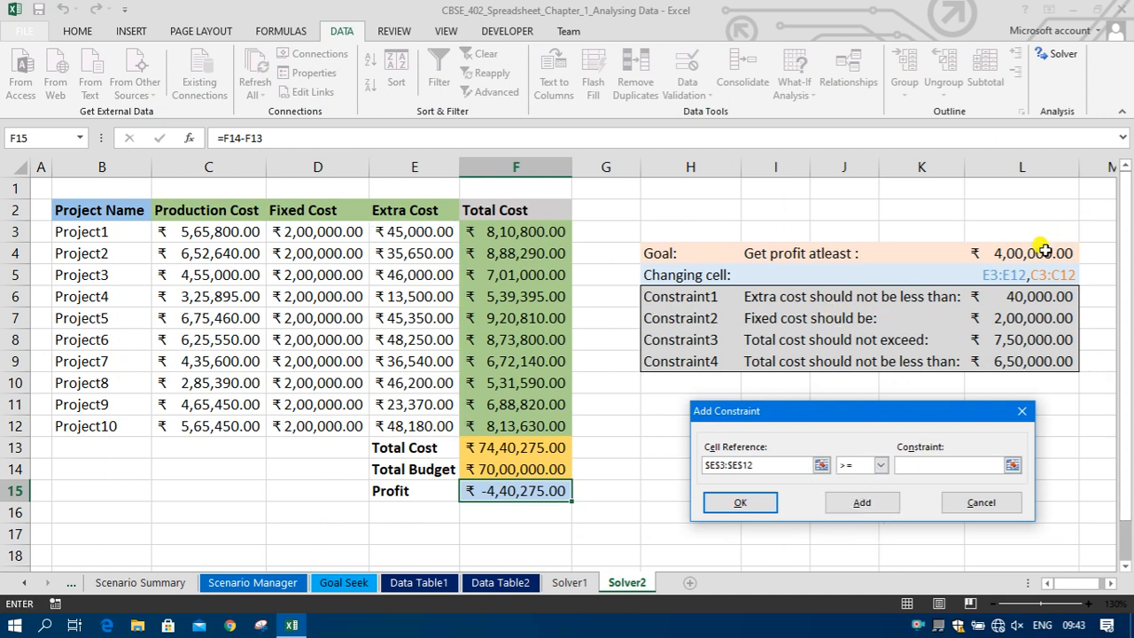
left_click(1046, 297)
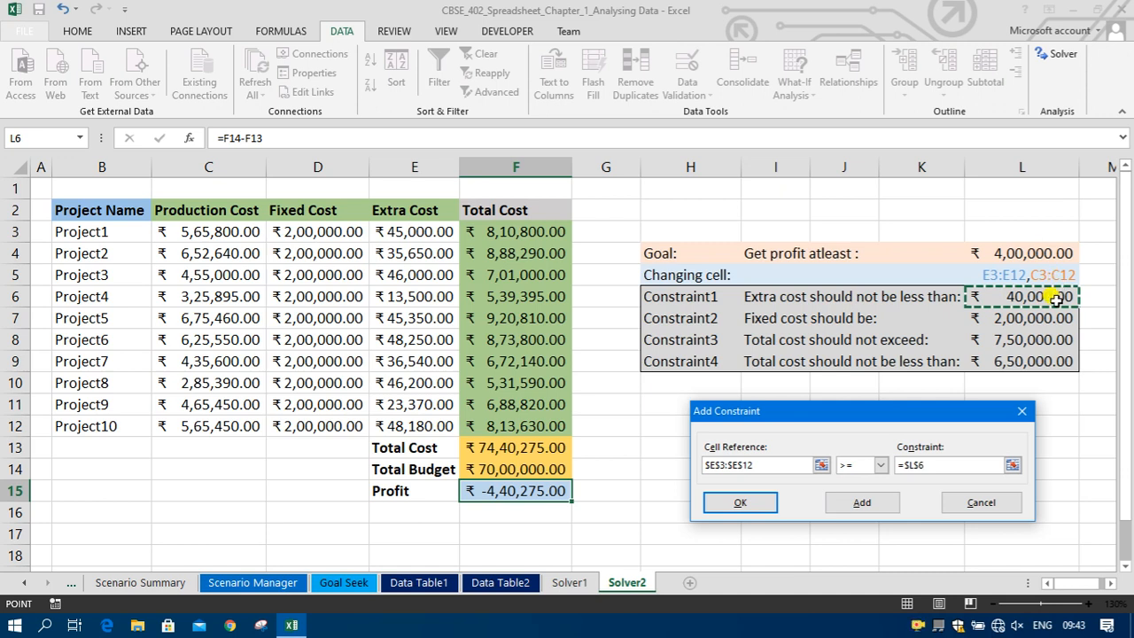
left_click(837, 505)
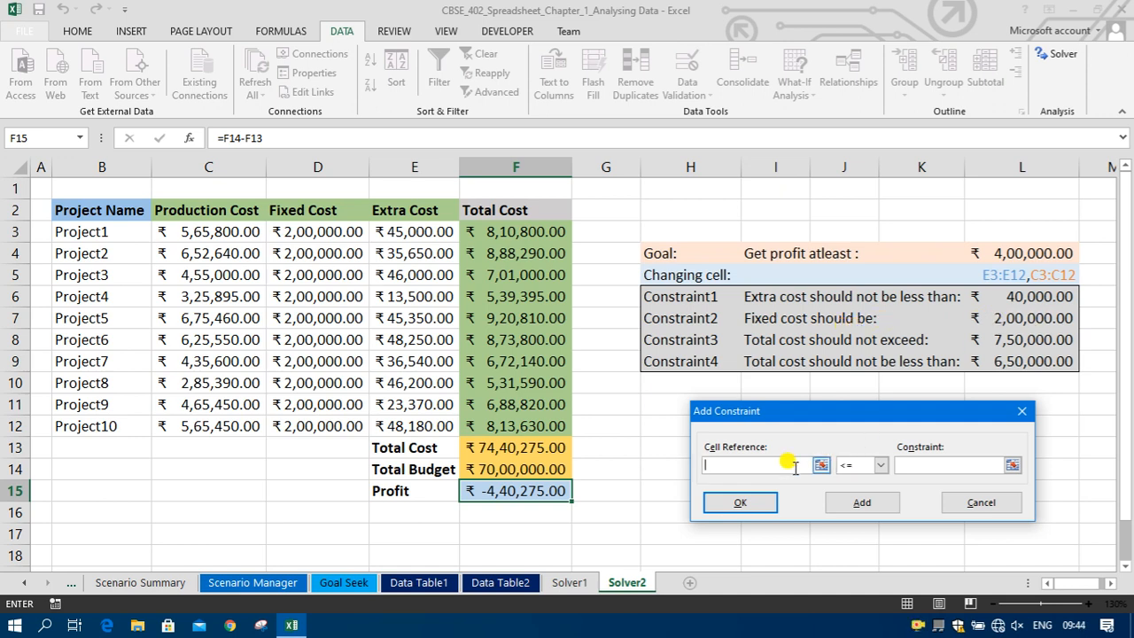
Step: Add a constraint that the Fixed Cost range D3:D12 is = the 2,00,000 value in L7
left_click_drag(342, 232, 344, 426)
left_click(856, 465)
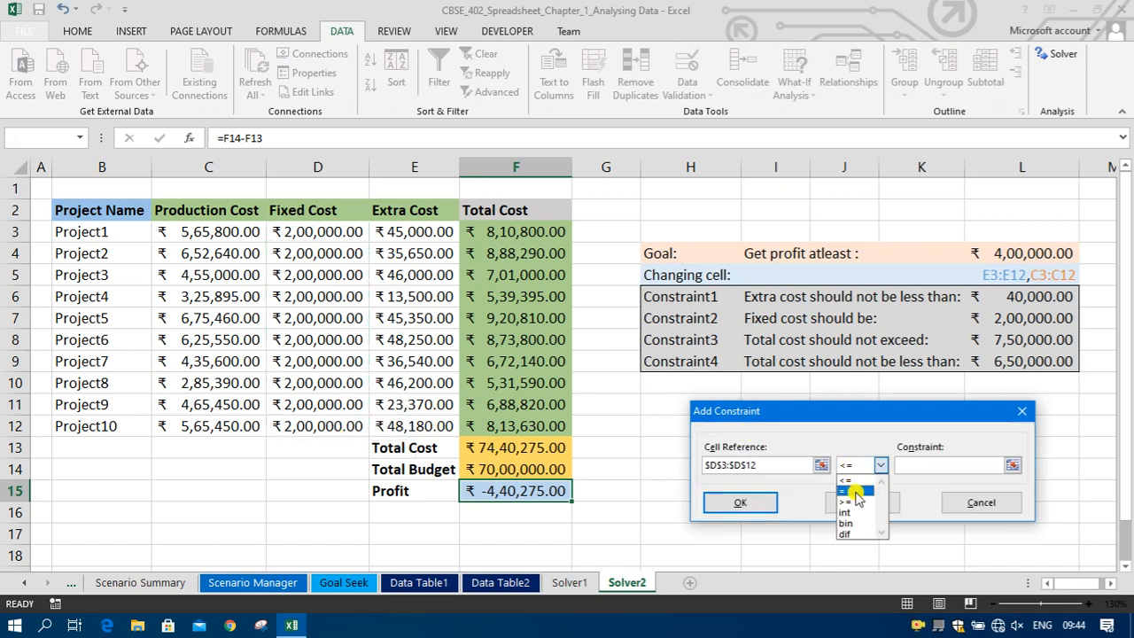
left_click(849, 491)
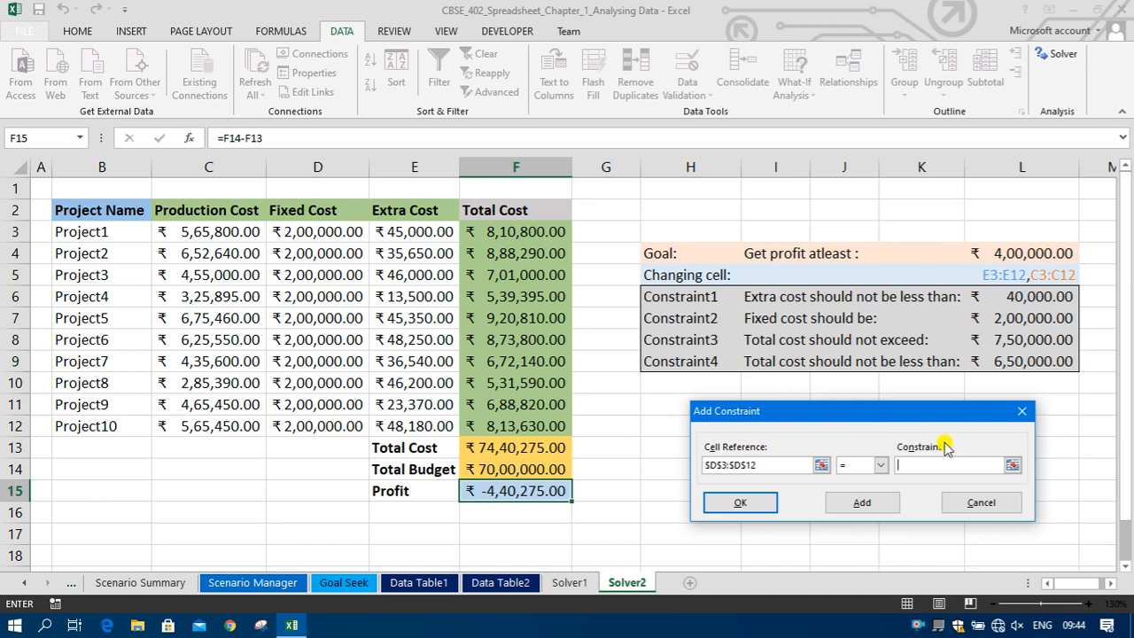
left_click(780, 465)
key("BackSpace")
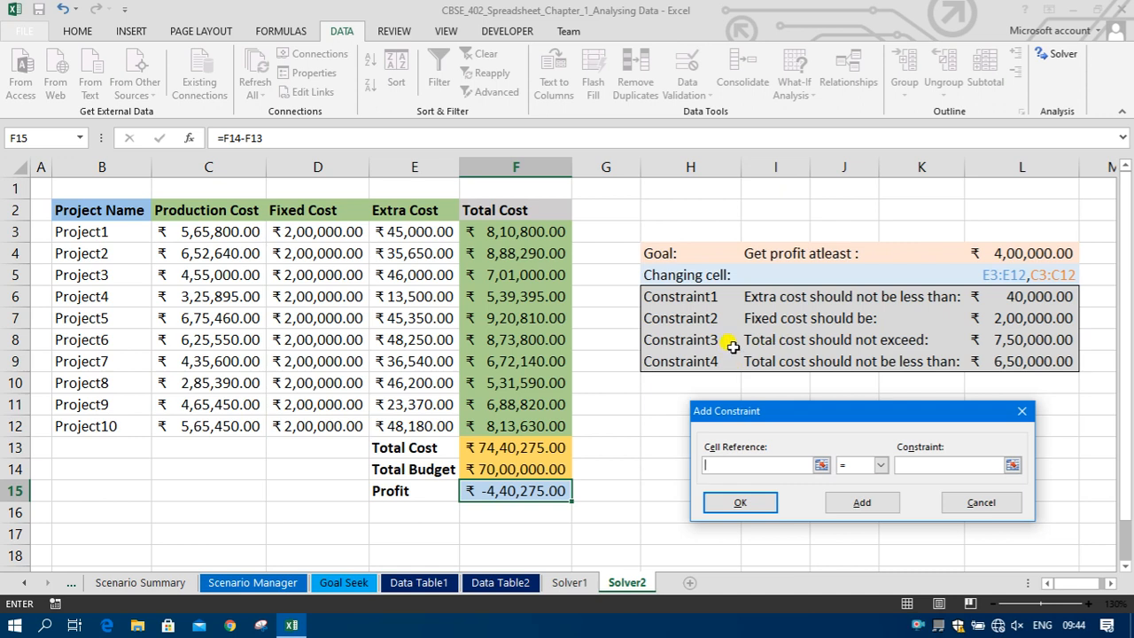
left_click(326, 230)
left_click_drag(326, 230, 337, 426)
left_click(936, 463)
left_click(1031, 319)
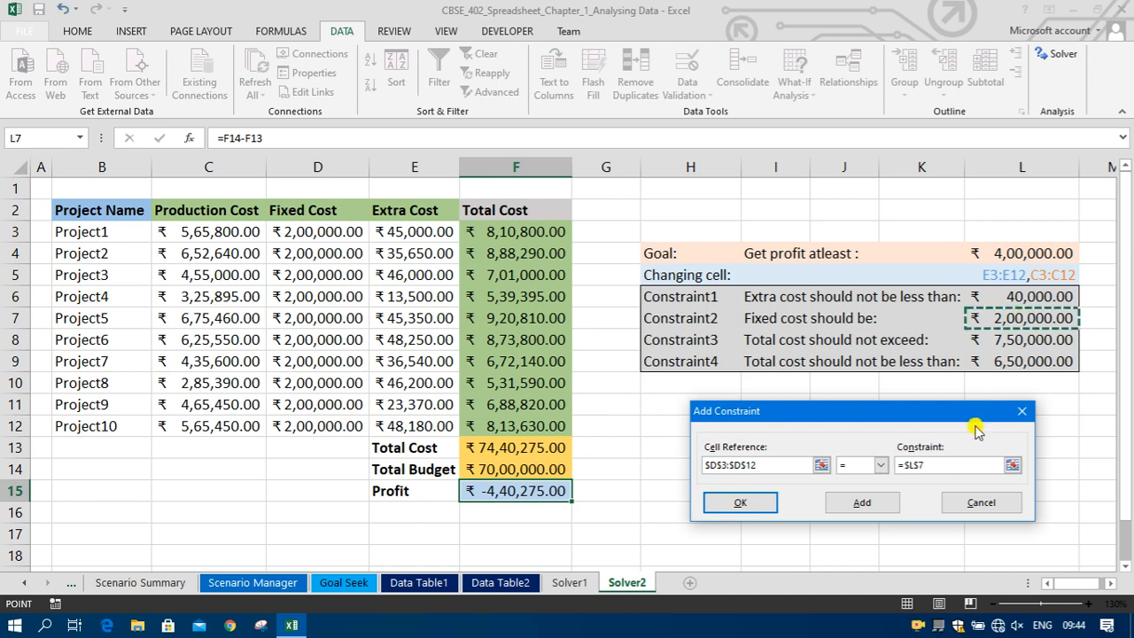
left_click(867, 502)
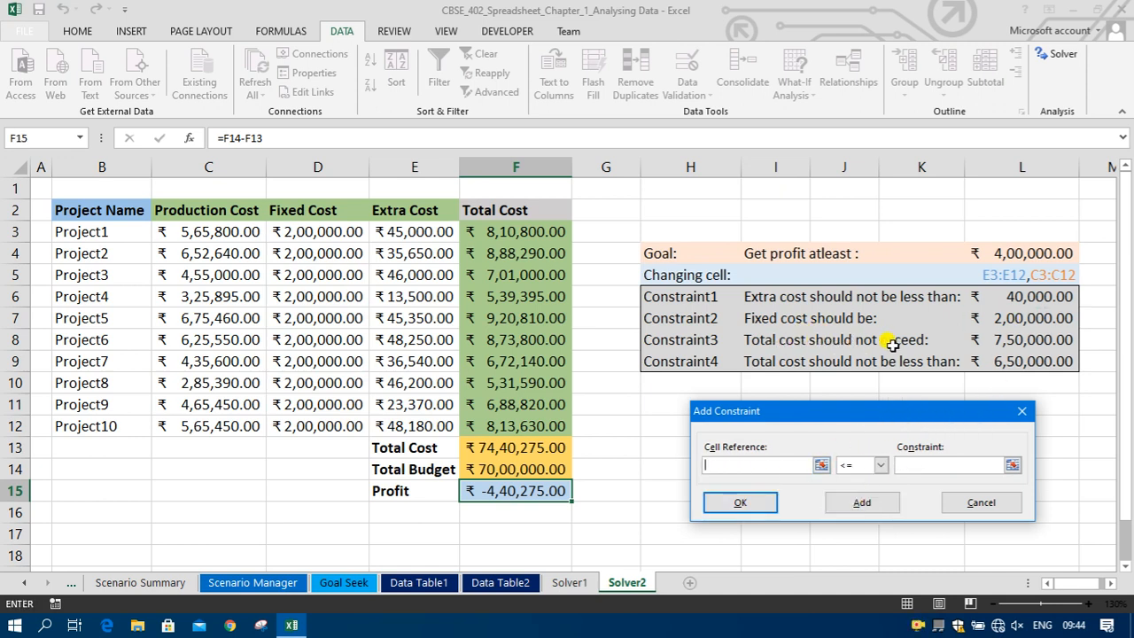
Step: Add a constraint that the Total Cost range F3:F12 is <= the 7,50,000 limit in L8
left_click_drag(507, 232, 506, 425)
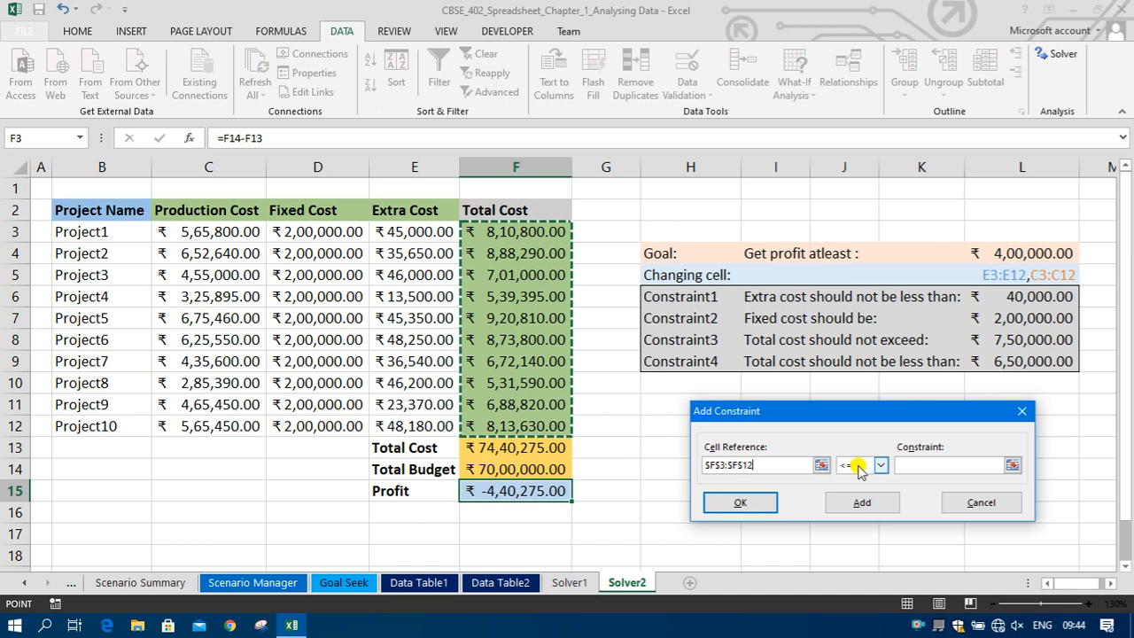
left_click(1035, 343)
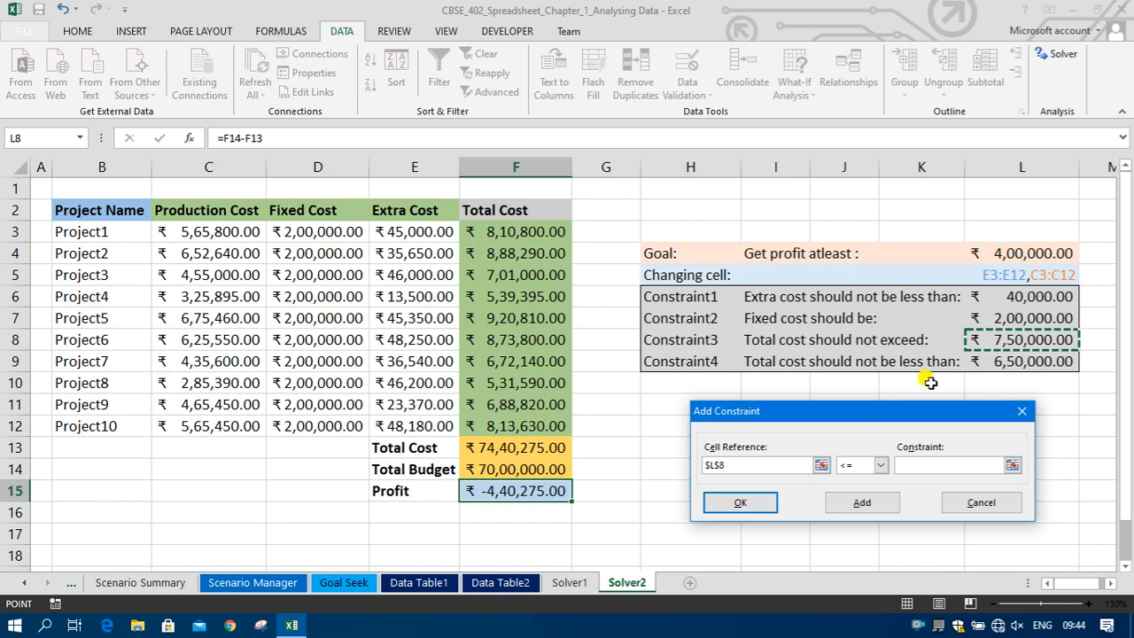
left_click_drag(509, 231, 521, 423)
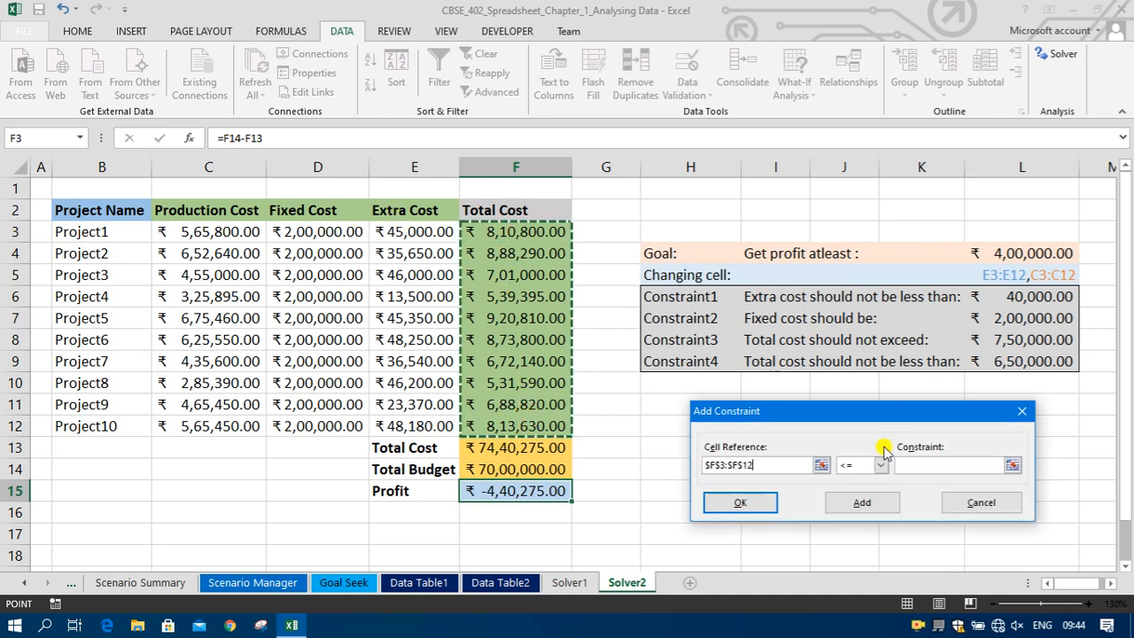
left_click(846, 466)
left_click(886, 477)
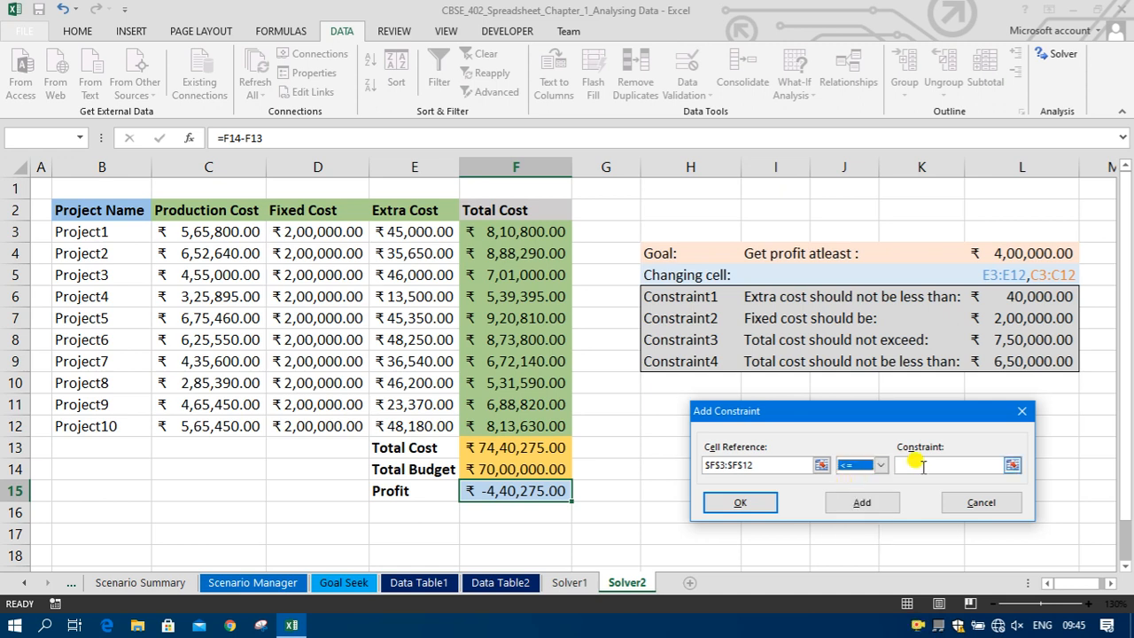
left_click(916, 463)
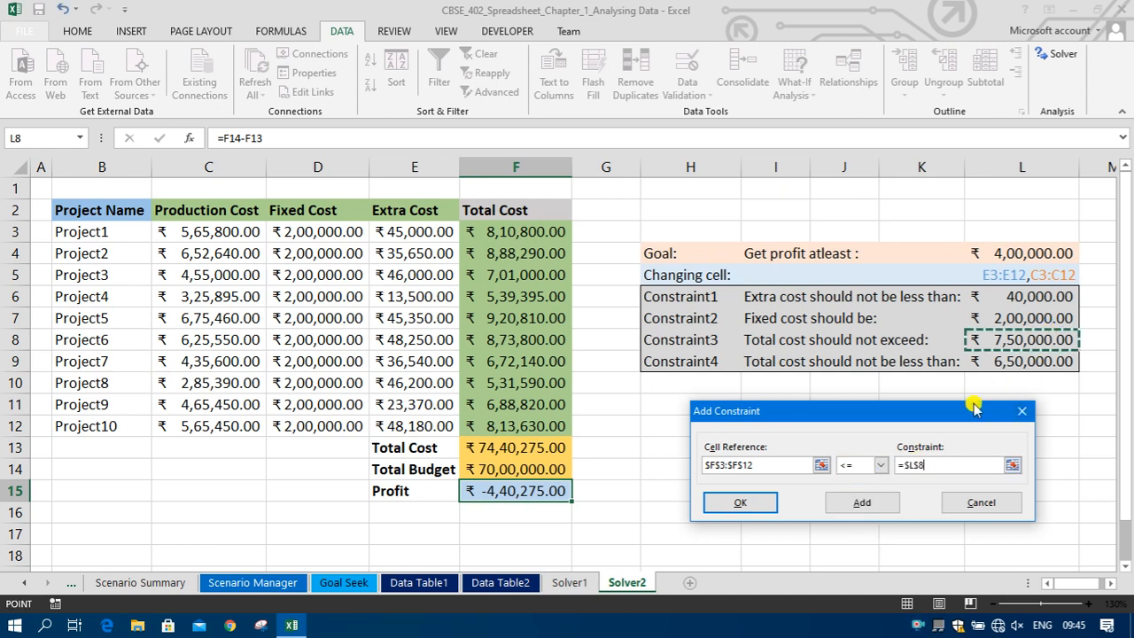
left_click(853, 502)
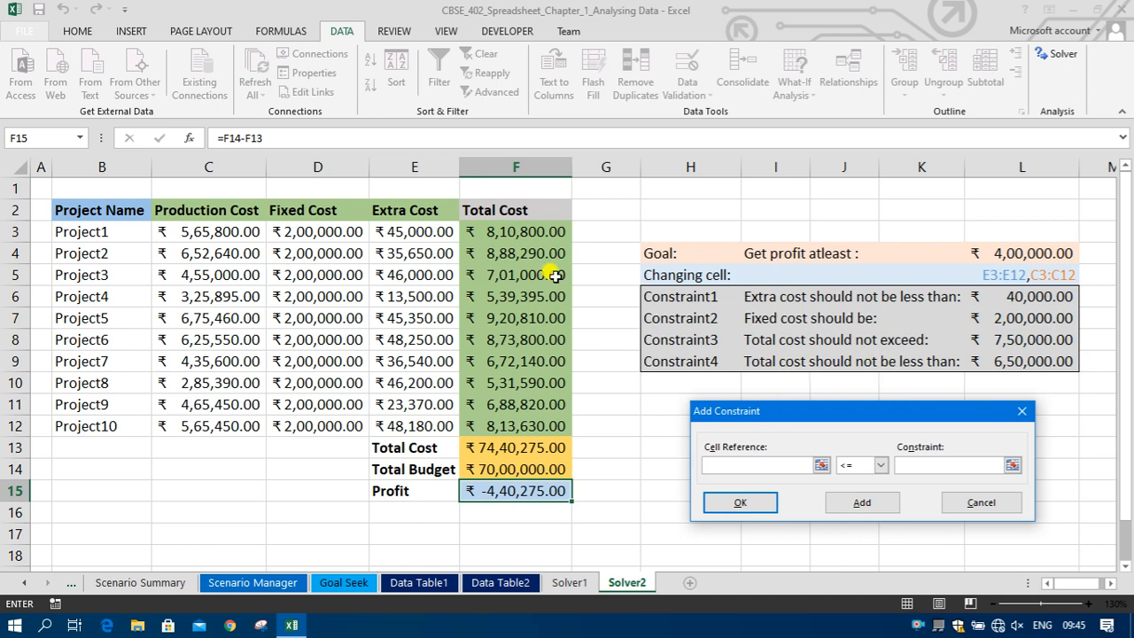
Step: Add a constraint that the Total Cost range F3:F12 is >= the 6,50,000 limit in L9 and finish adding constraints
left_click_drag(514, 236, 507, 428)
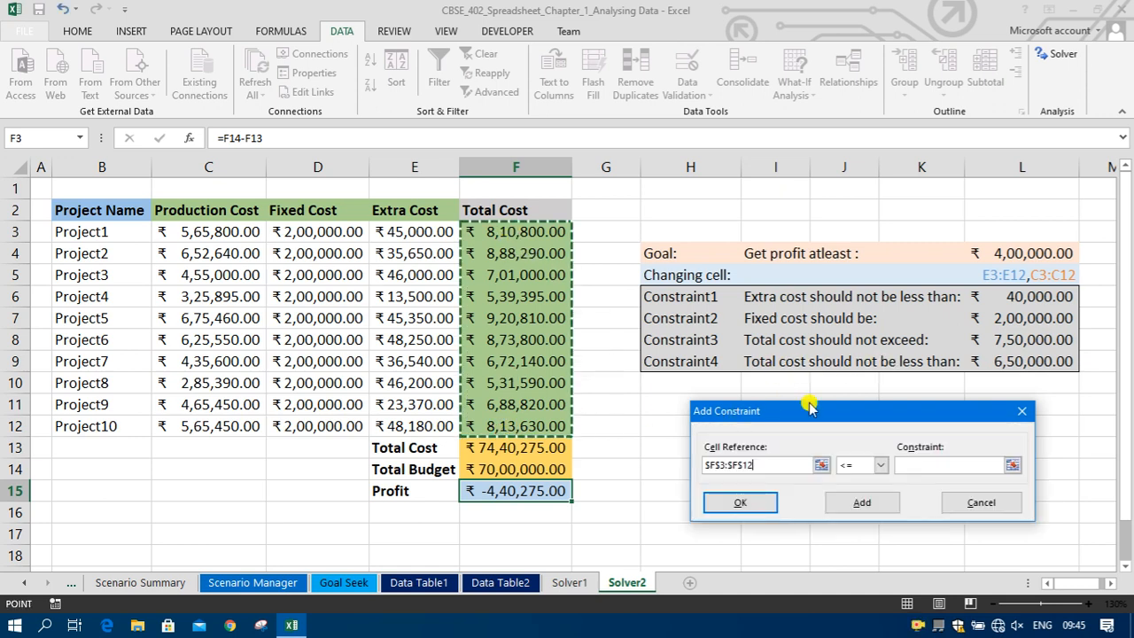
left_click(846, 465)
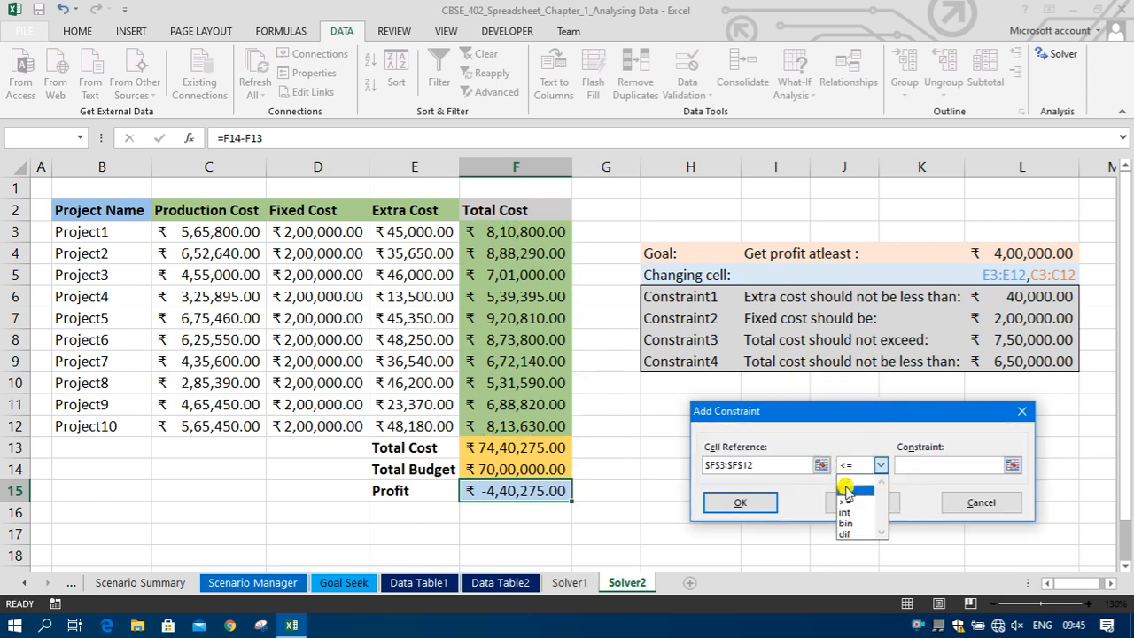
left_click(849, 501)
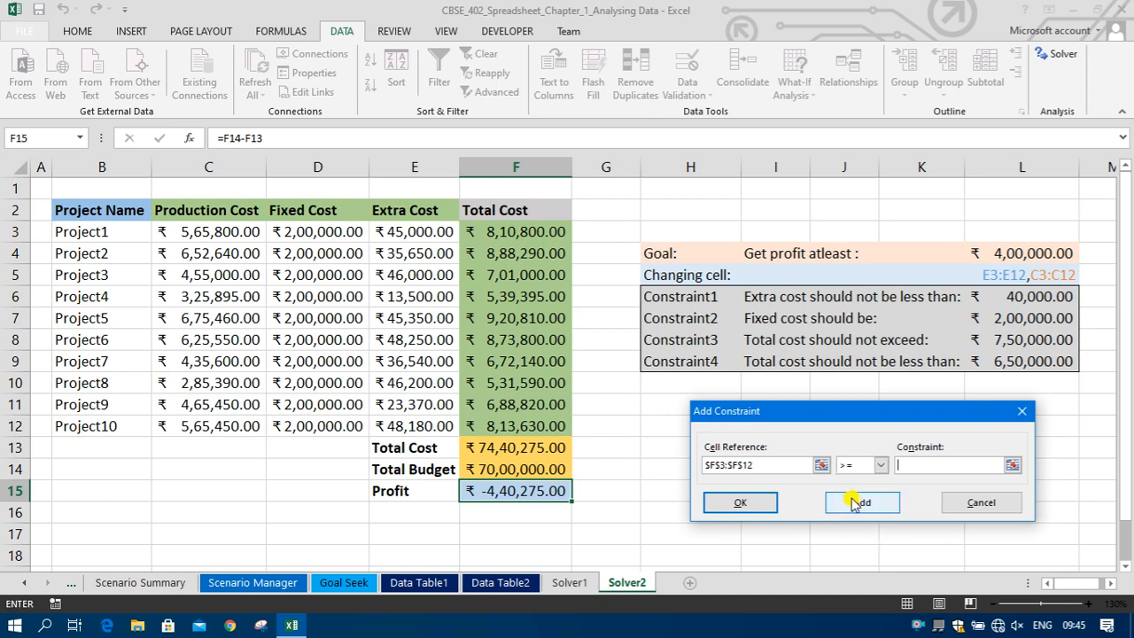
left_click(1013, 366)
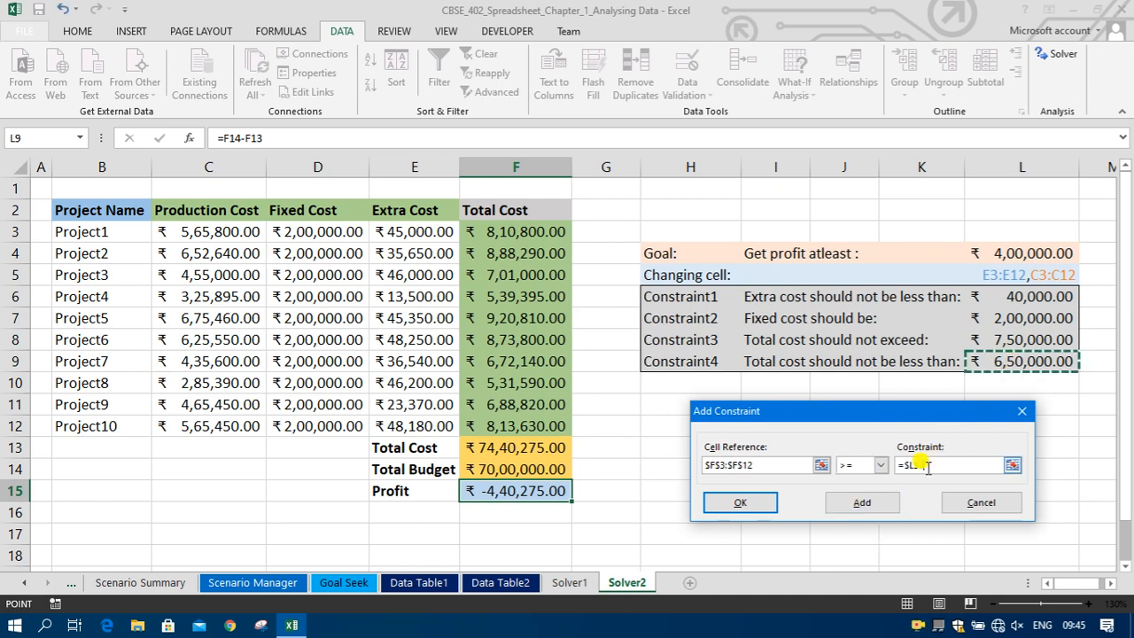
left_click(727, 500)
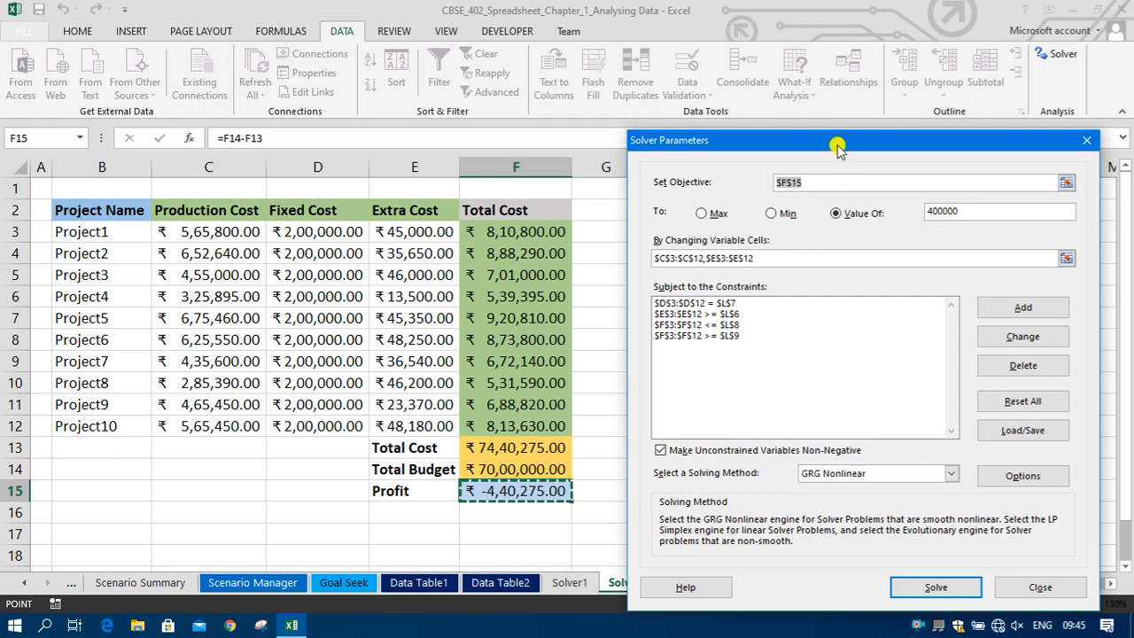
Step: Restore the objective to the Profit cell F15 and solve for 400000 using the GRG Nonlinear method
left_click_drag(735, 130, 811, 68)
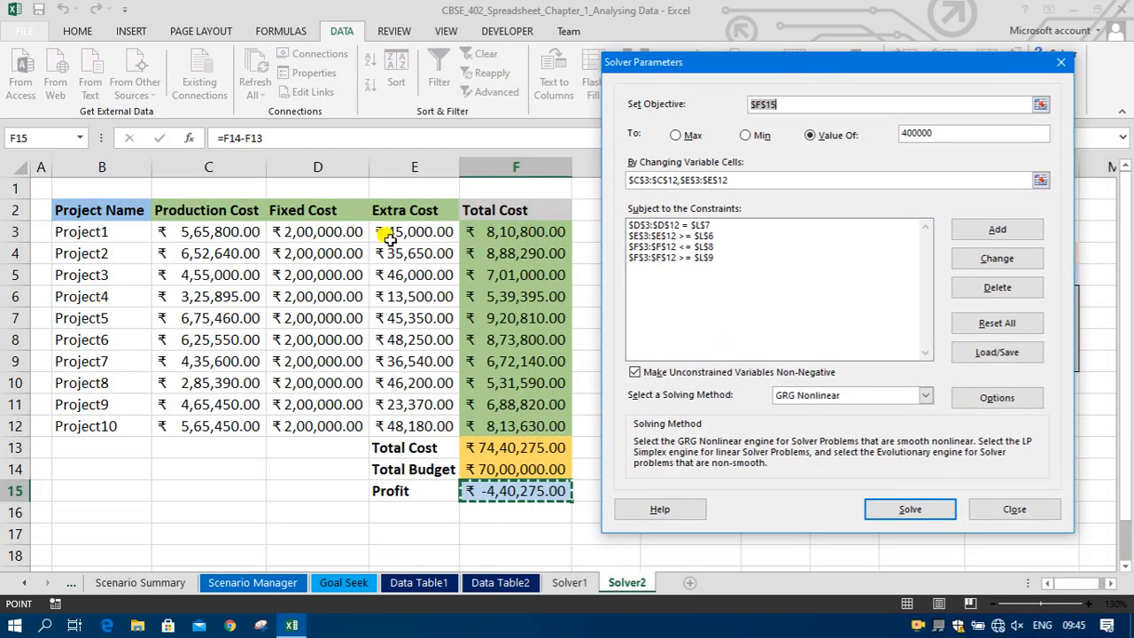
left_click_drag(408, 296, 400, 363)
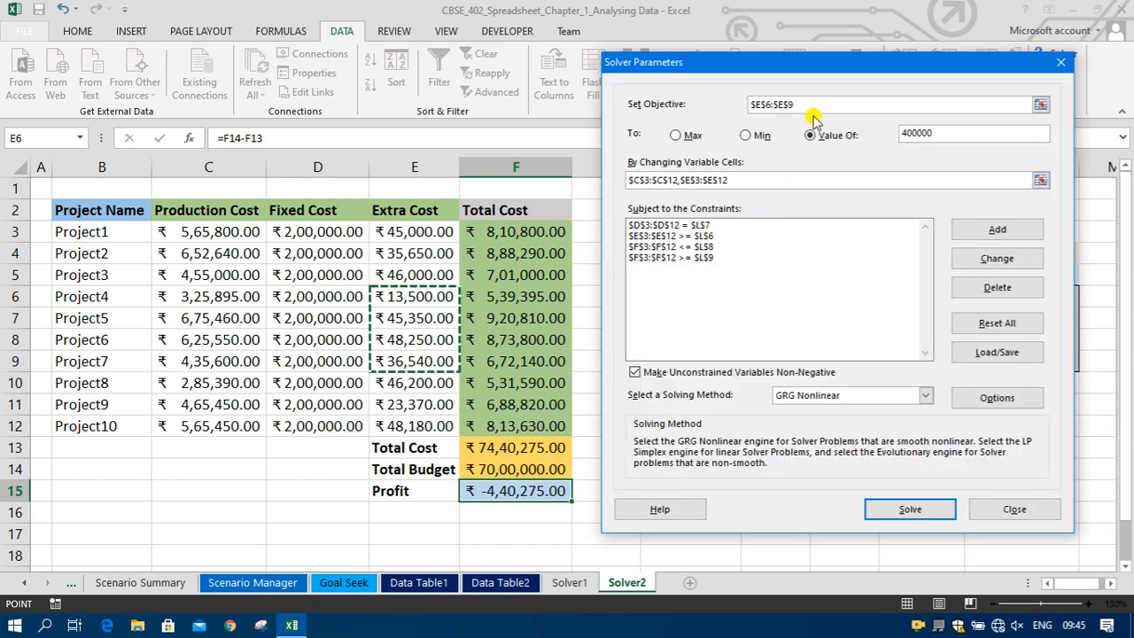
left_click(539, 495)
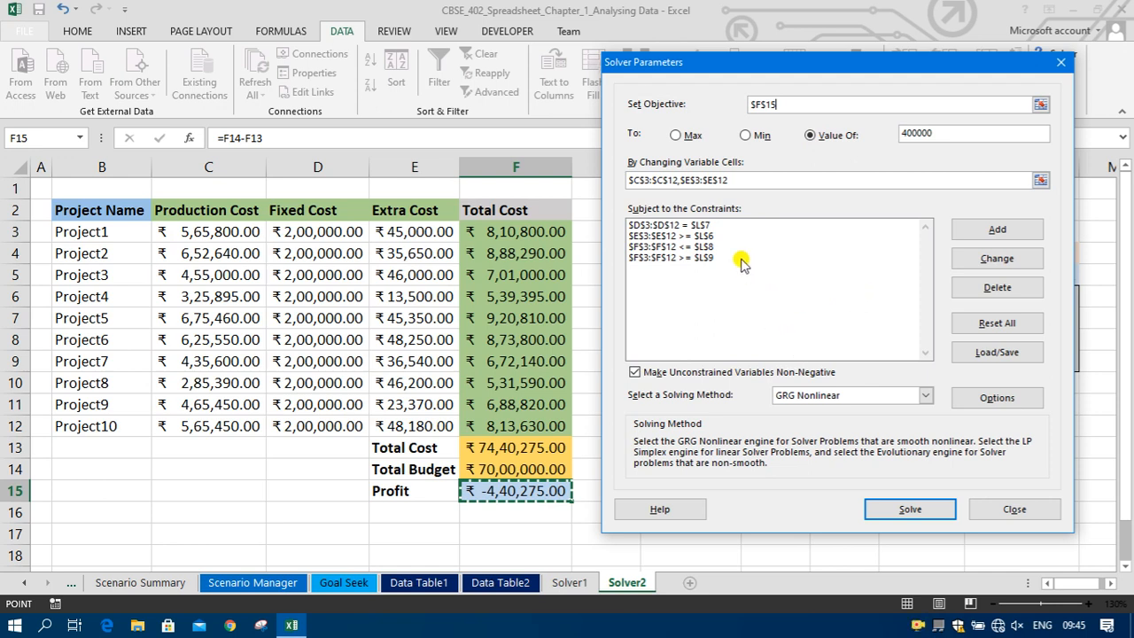
left_click_drag(824, 57, 288, 71)
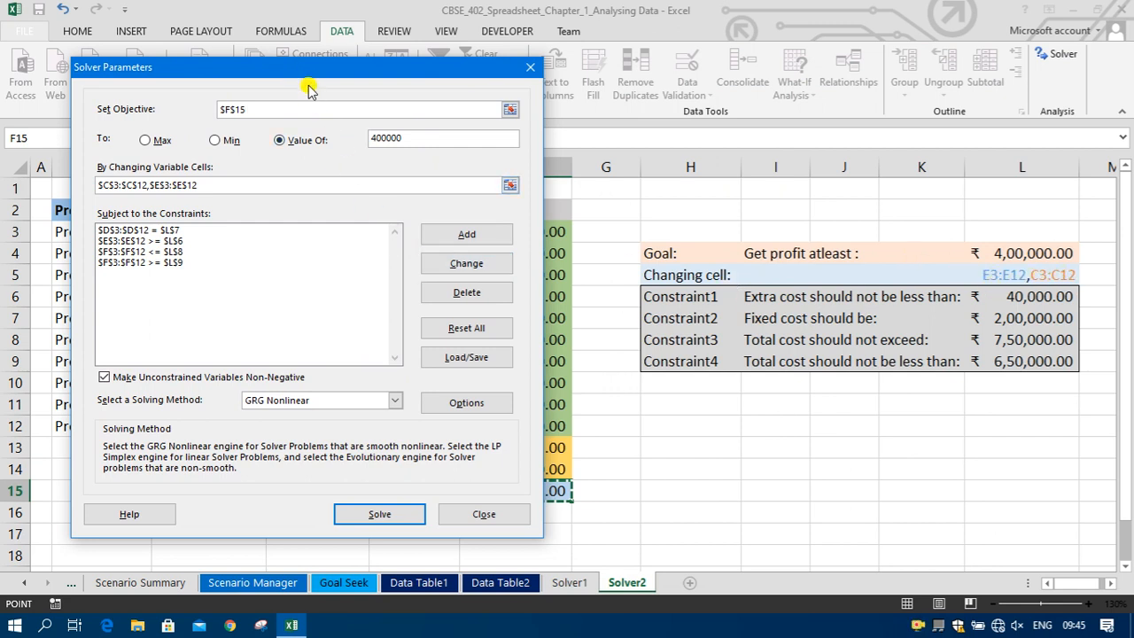
left_click_drag(304, 71, 724, 82)
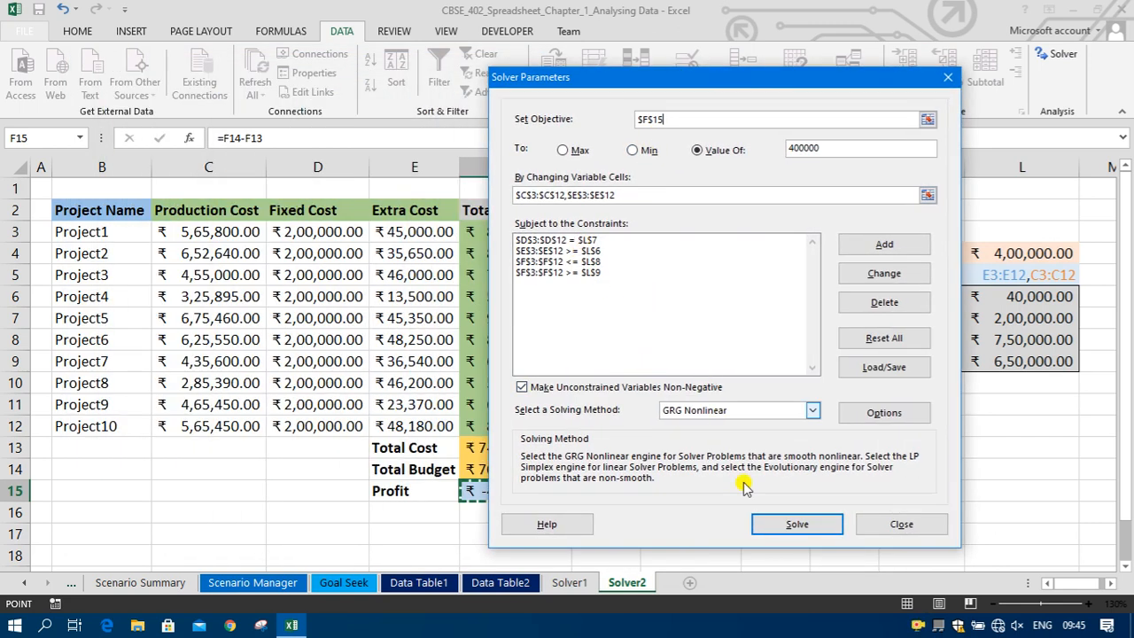
left_click(801, 525)
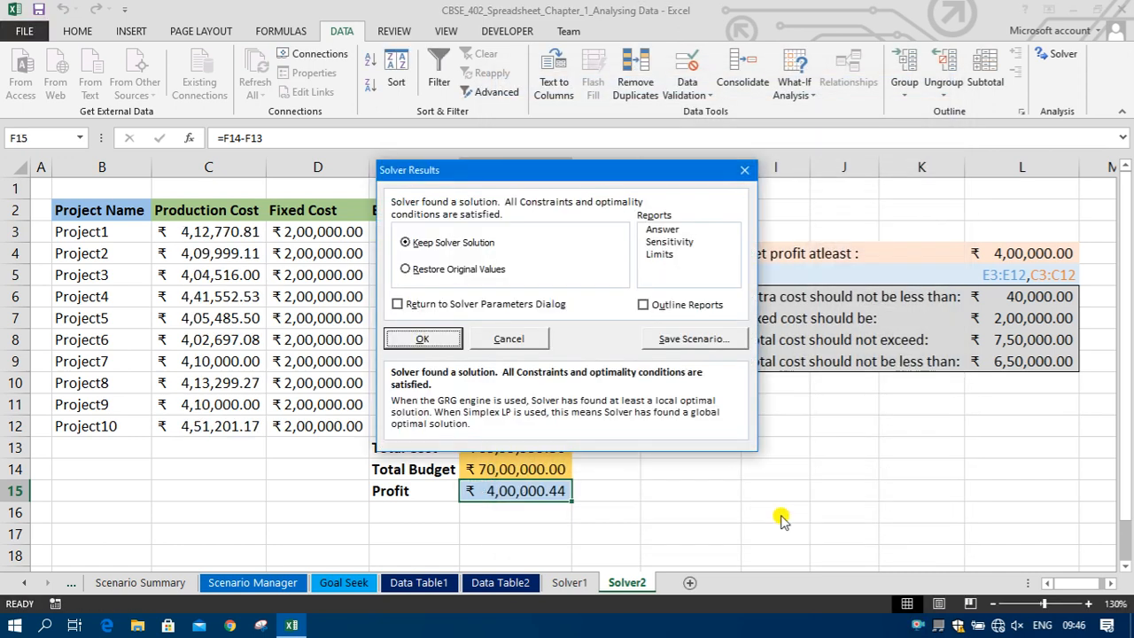
Step: Compare the solved production, extra and total costs and the profit with the goal and the four constraints
left_click_drag(623, 169, 934, 151)
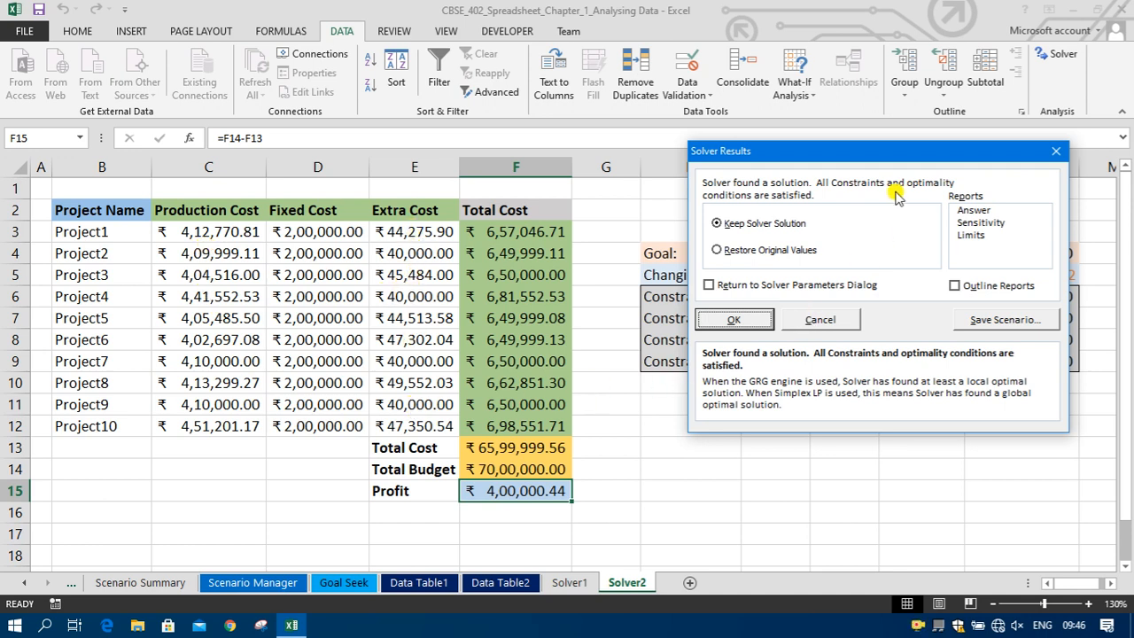
left_click_drag(920, 150, 498, 182)
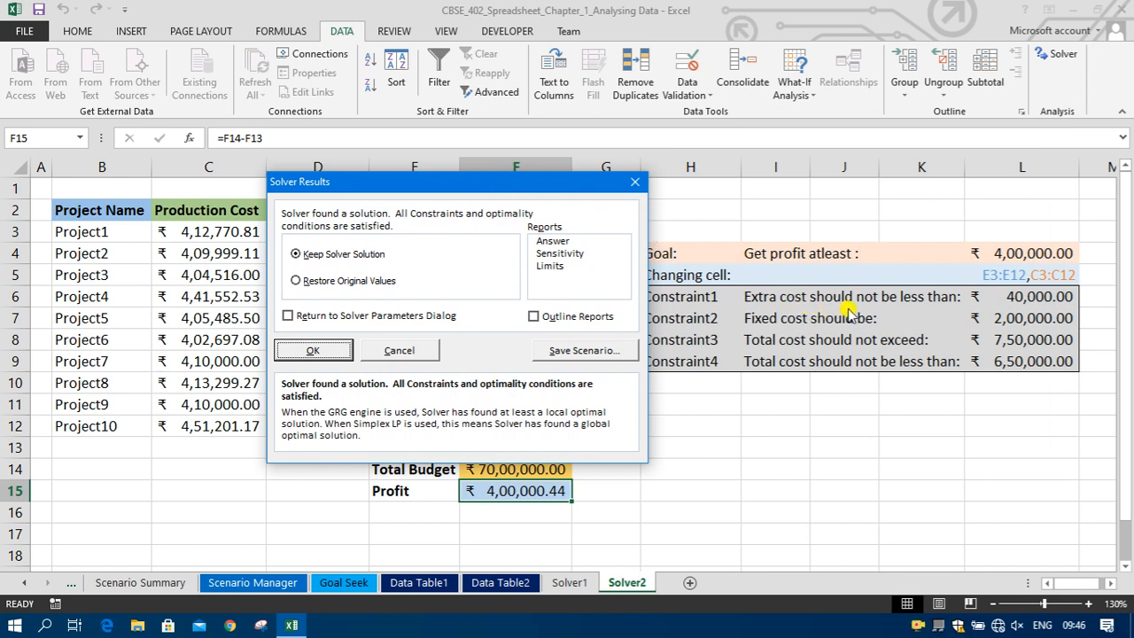
left_click_drag(493, 186, 859, 161)
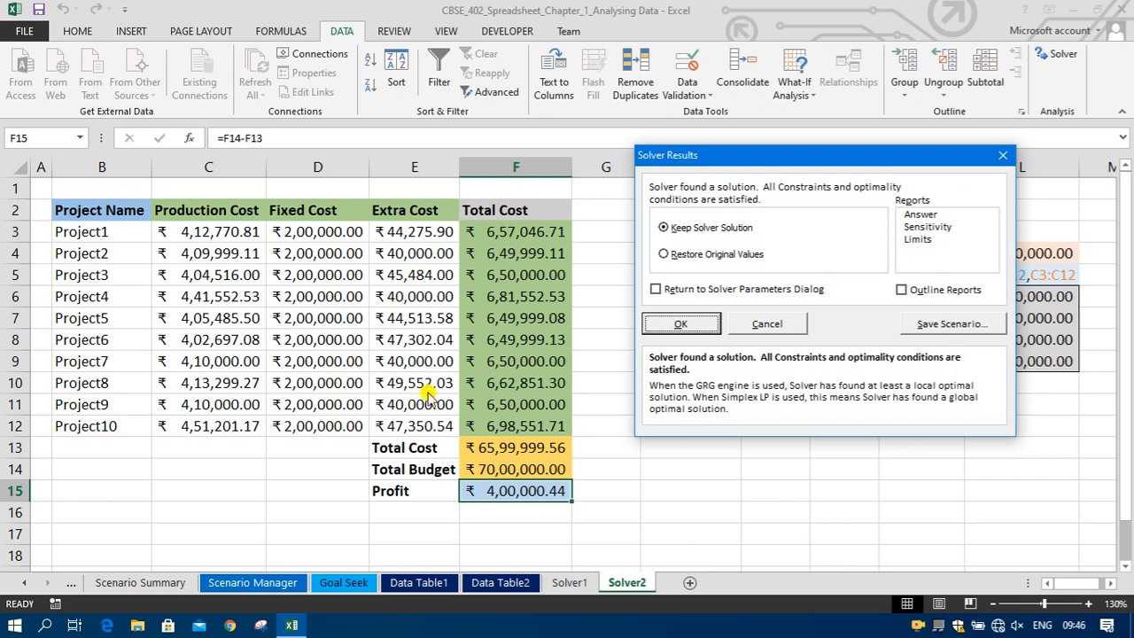
left_click_drag(823, 157, 246, 200)
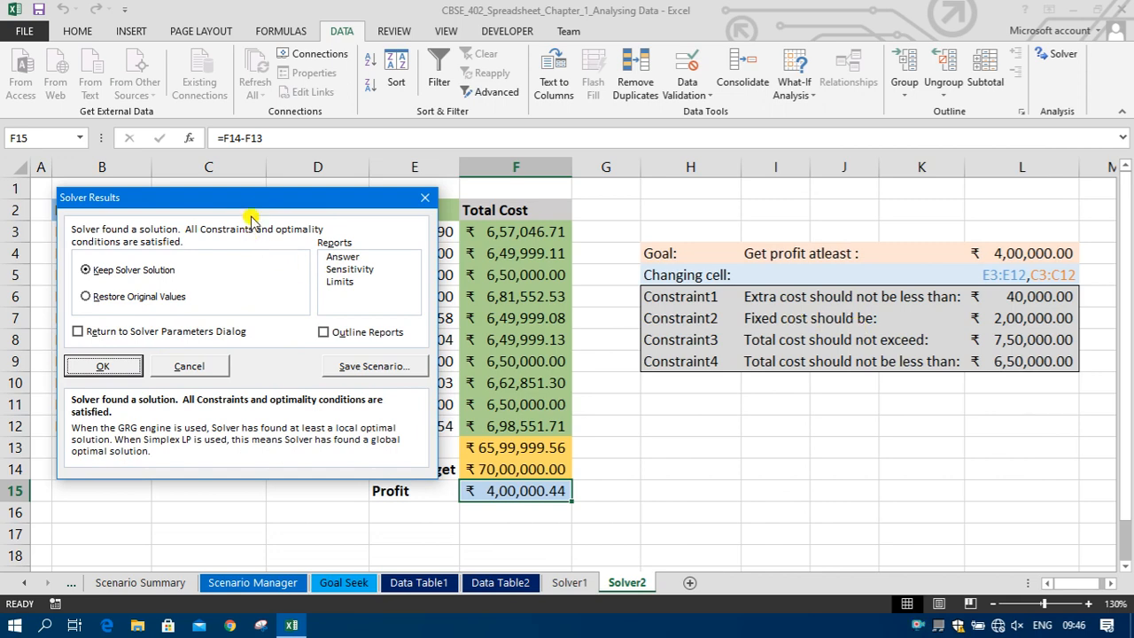
left_click_drag(254, 199, 308, 206)
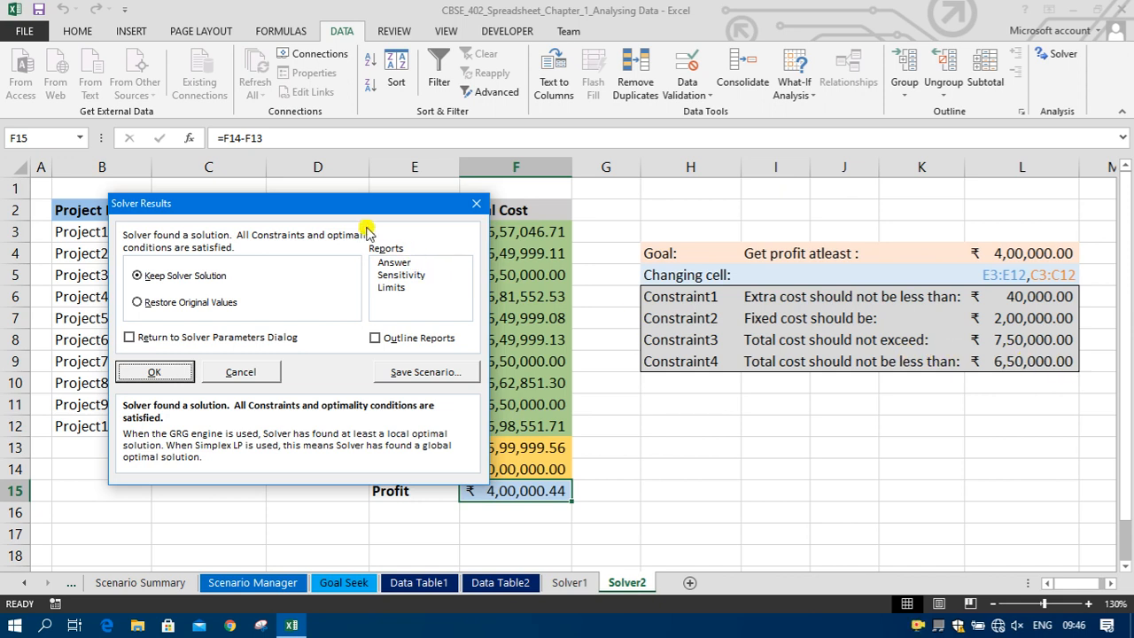
left_click_drag(358, 203, 873, 188)
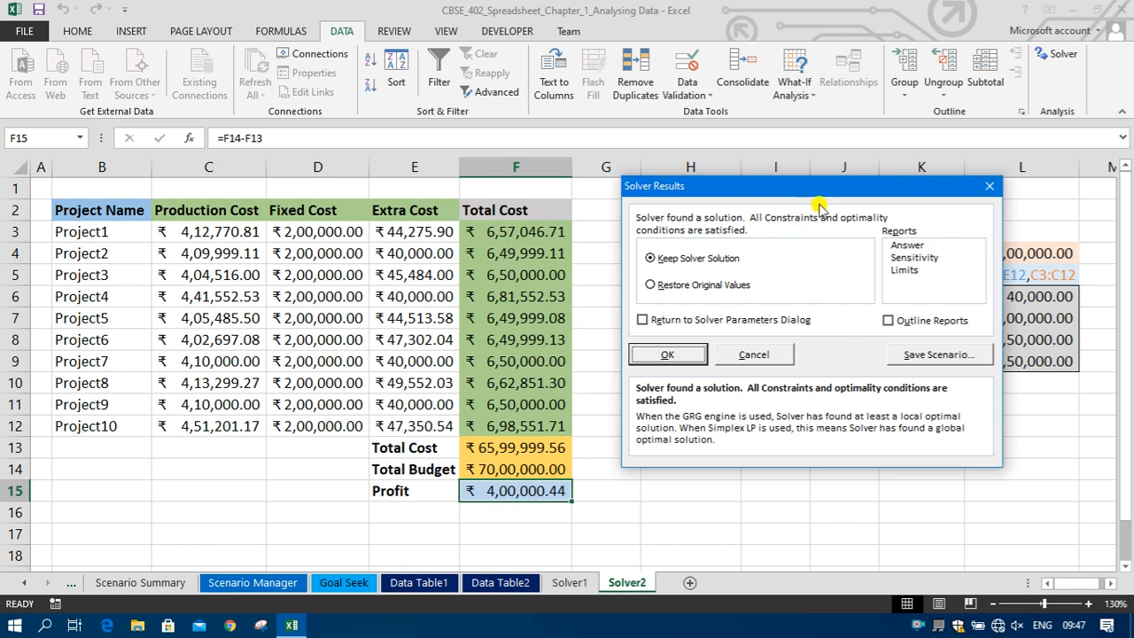
left_click_drag(821, 199, 634, 200)
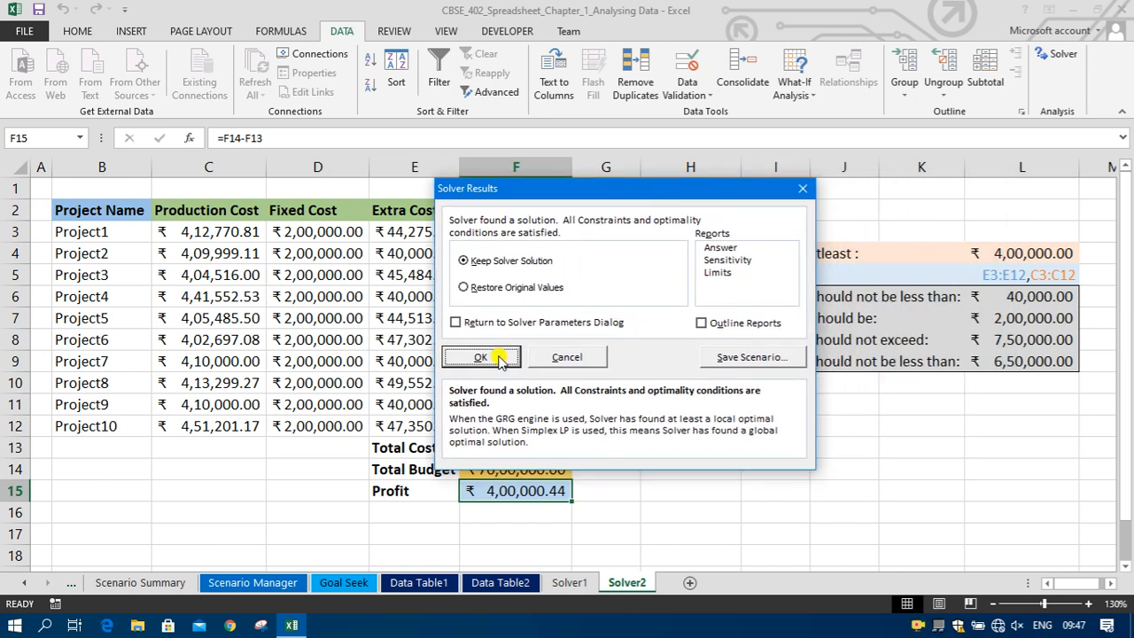
Step: Keep the Solver solution on Solver2, accept the results and switch to the Solver1 sheet
left_click(485, 287)
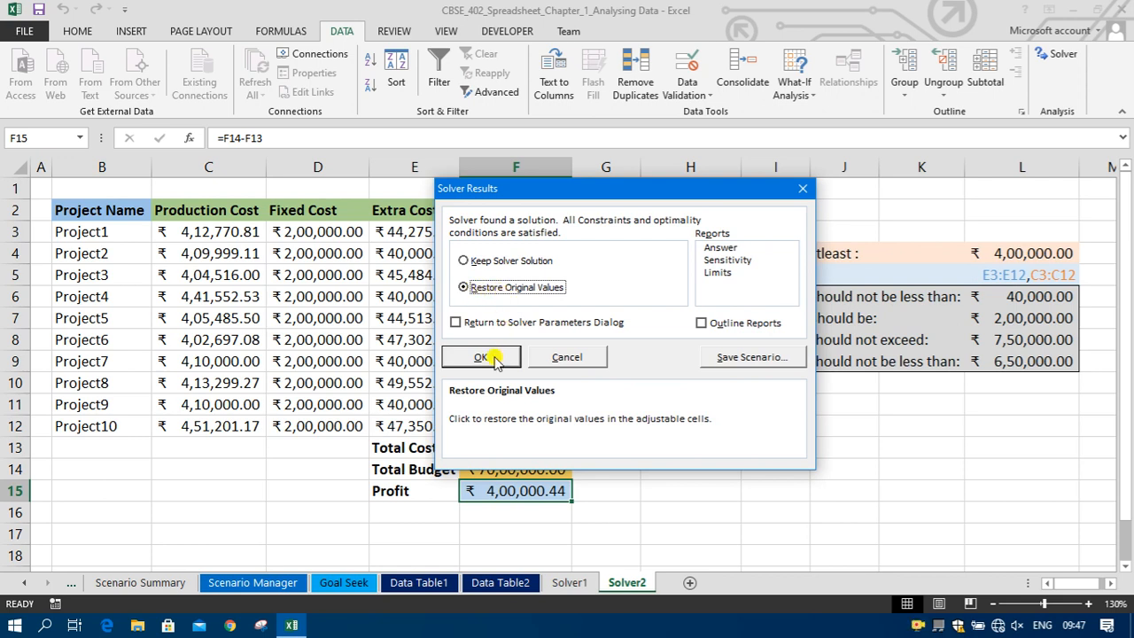
left_click(477, 264)
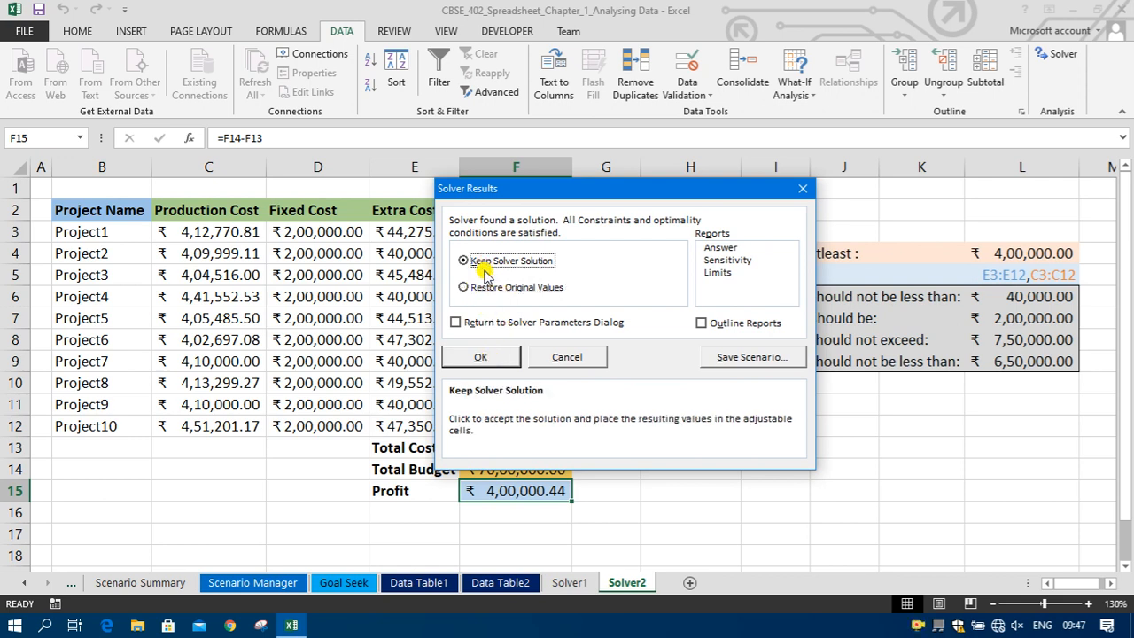
left_click(500, 358)
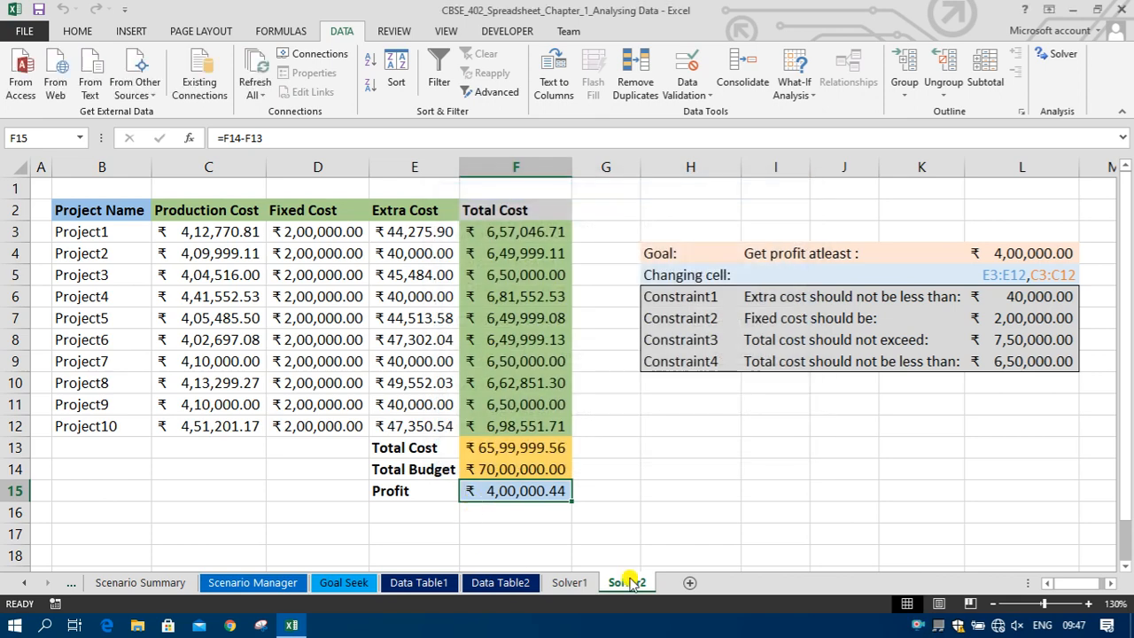
left_click(572, 583)
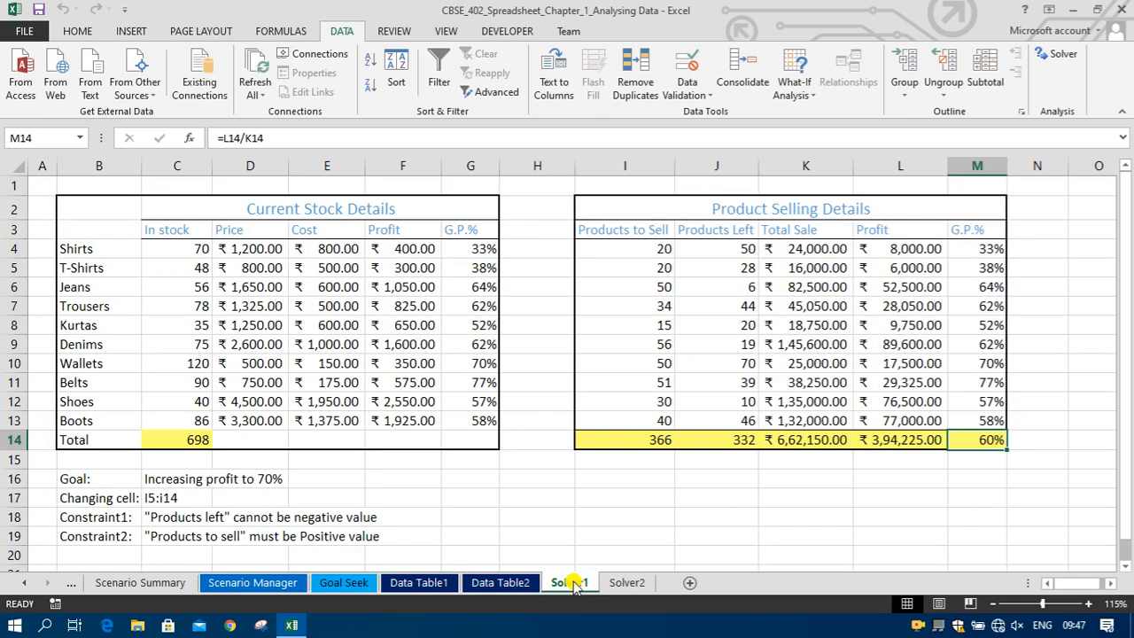